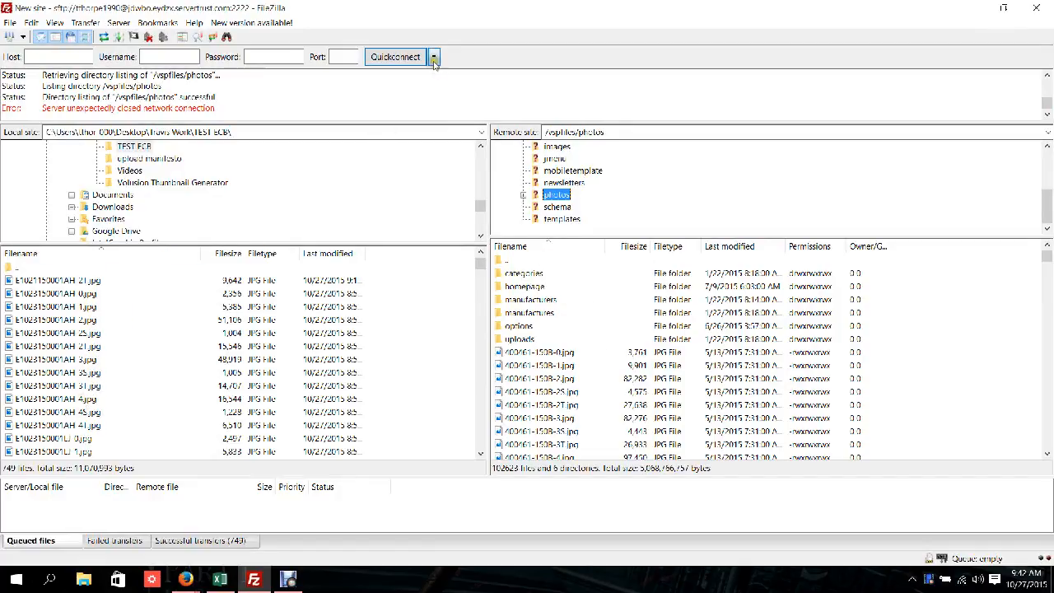
{"action": "left_click", "coordinate": [25, 36]}
{"action": "left_click", "coordinate": [45, 47]}
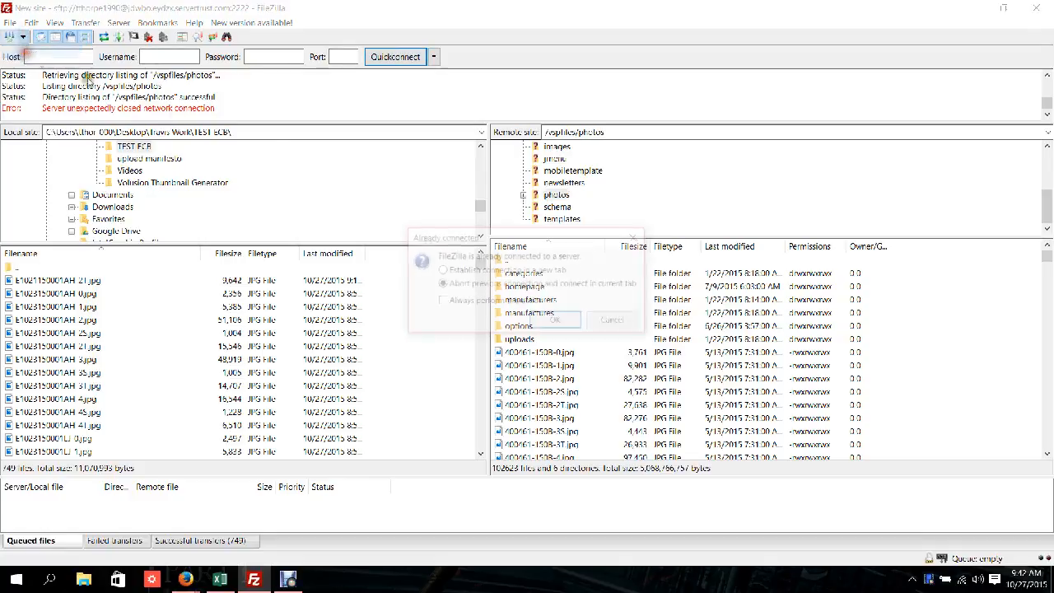
{"action": "left_click", "coordinate": [616, 321]}
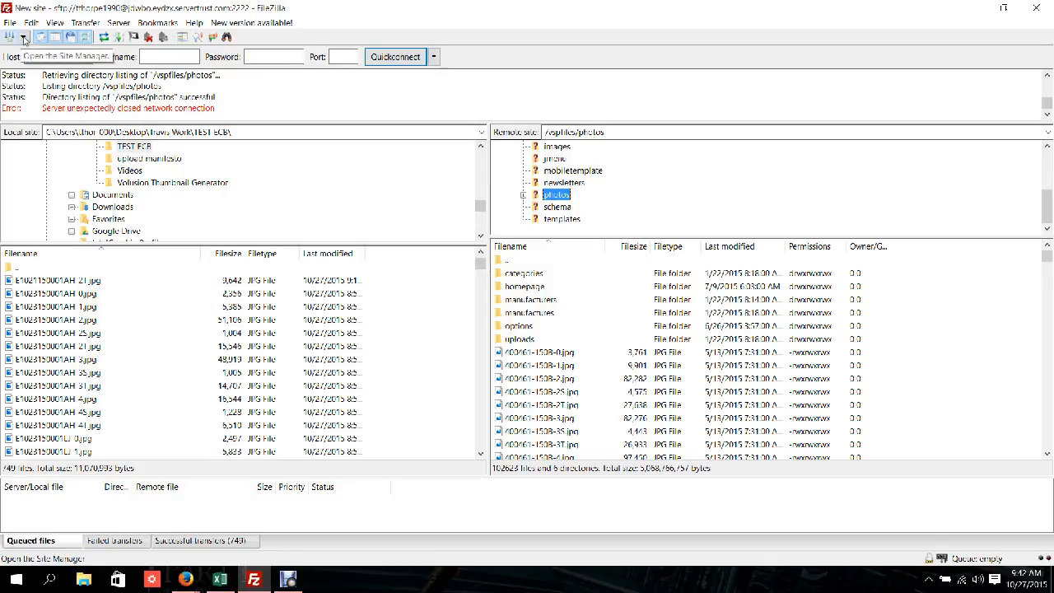
Reconnect to the saved site, aborting the previous connection and connecting in the current tab.
{"action": "left_click", "coordinate": [24, 37]}
{"action": "left_click", "coordinate": [26, 53]}
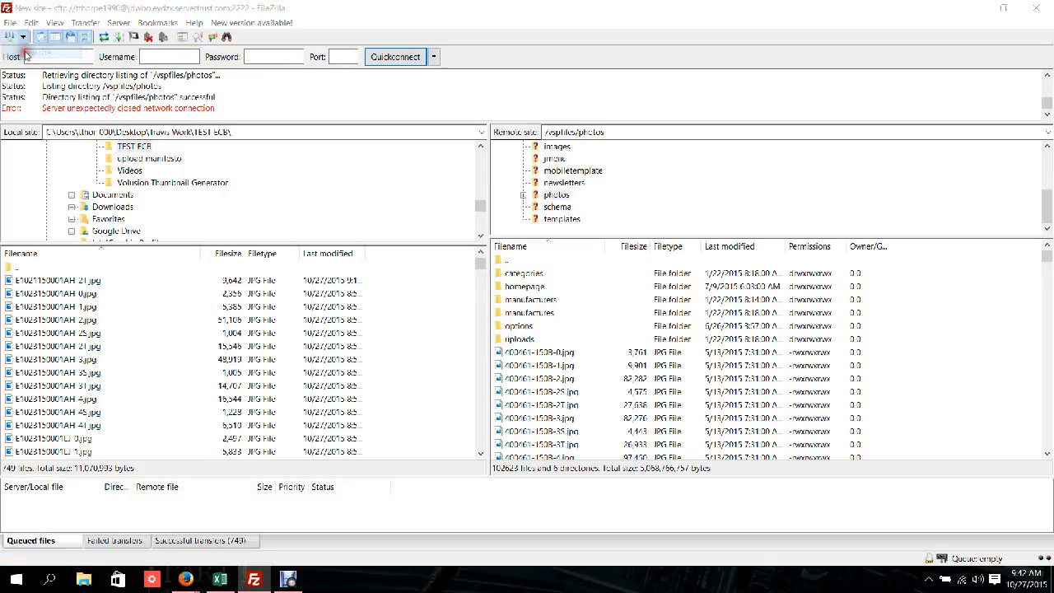
{"action": "left_click", "coordinate": [549, 322]}
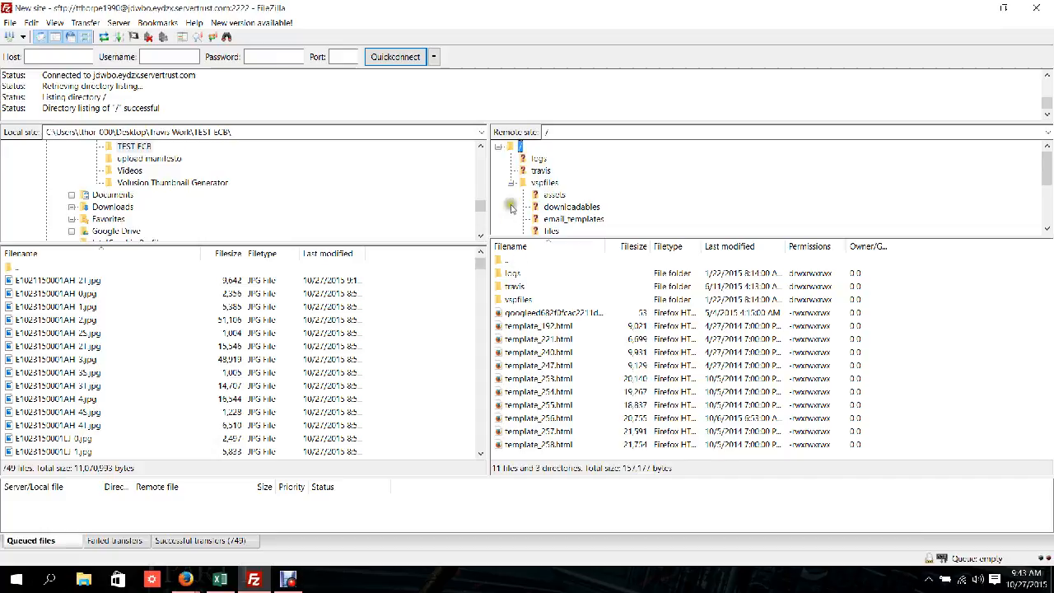
Open the photos folder inside vspfiles on the remote site.
{"action": "left_click", "coordinate": [519, 301]}
{"action": "double_click", "coordinate": [521, 302]}
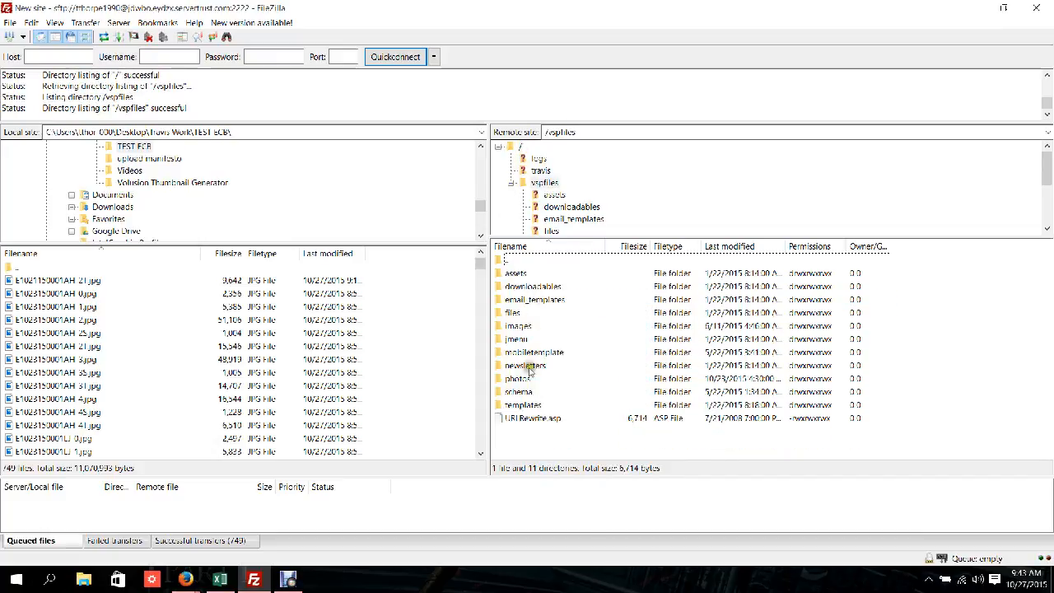
{"action": "double_click", "coordinate": [519, 379]}
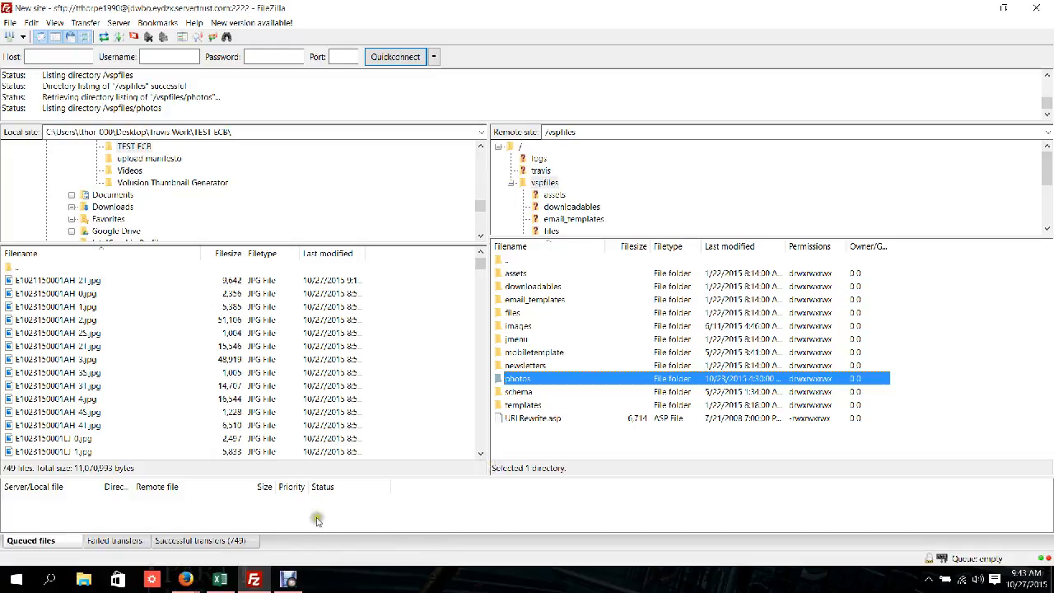
Switch to Firefox and open shoetimeonline.com in a new tab.
{"action": "left_click", "coordinate": [187, 579]}
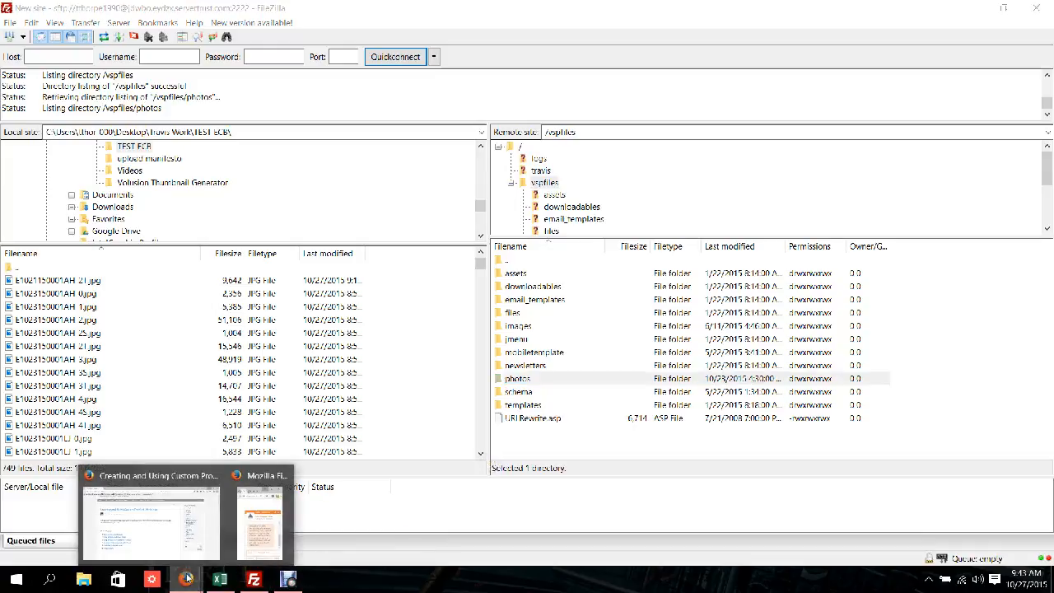
{"action": "left_click", "coordinate": [152, 515]}
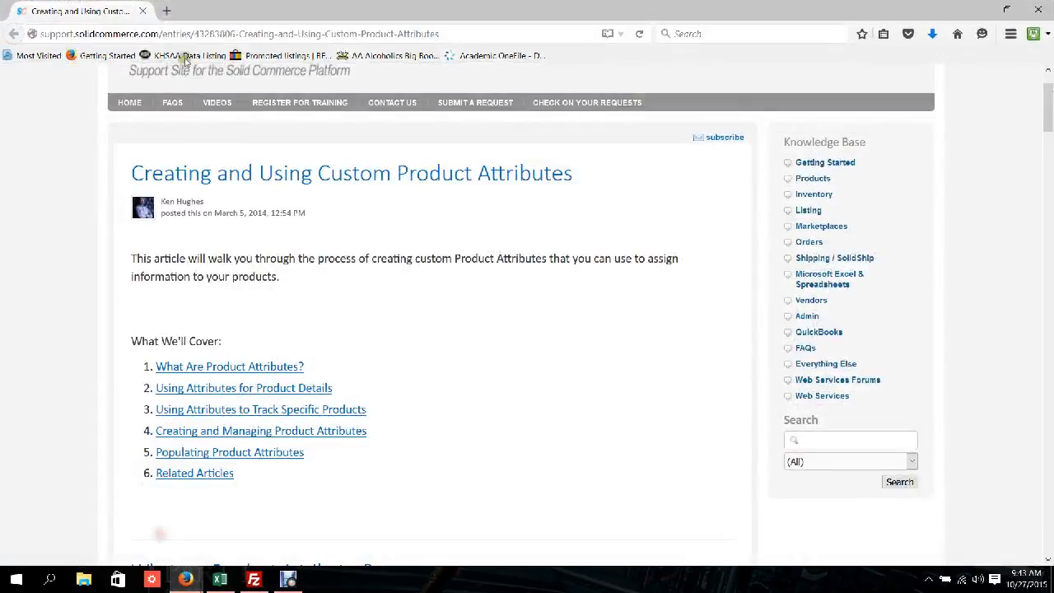
{"action": "left_click", "coordinate": [165, 11]}
{"action": "type", "text": "shoetimeonline.com/"}
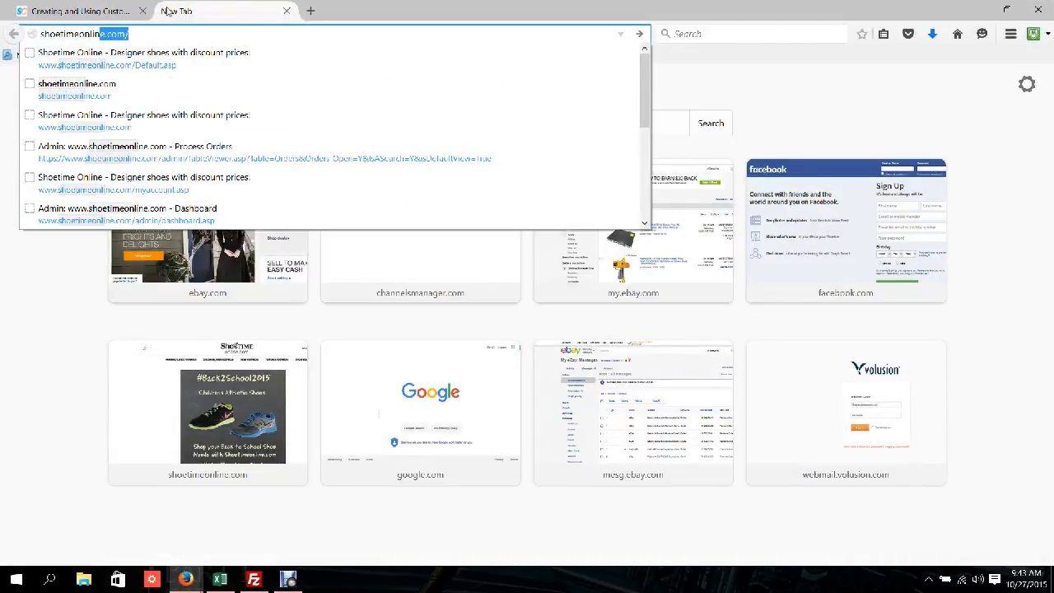
{"action": "key", "text": "Return"}
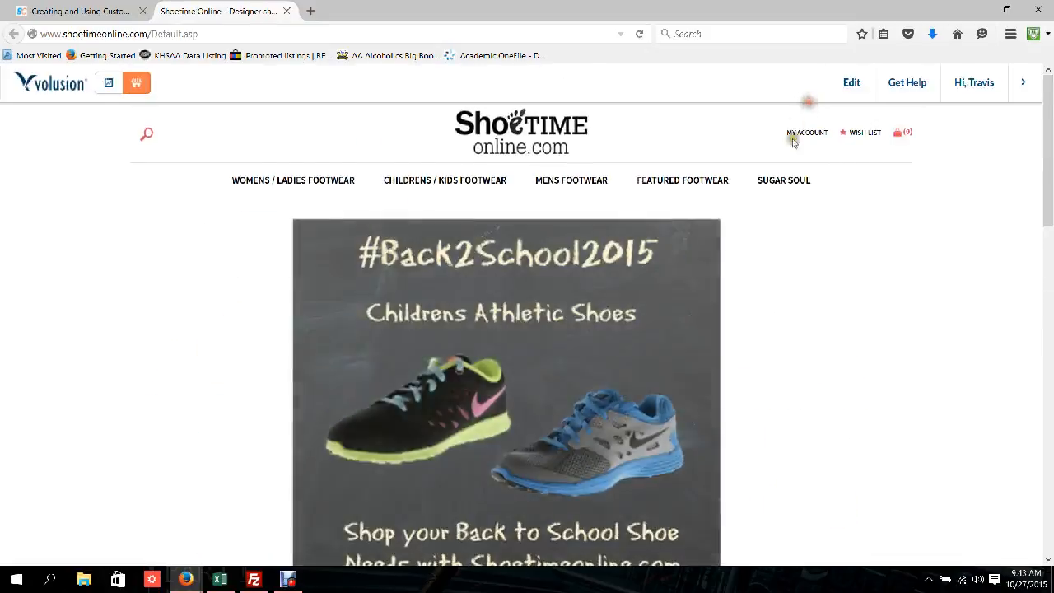
Open the store's Volusion admin dashboard from the account page and go to the inventory's Products page.
{"action": "left_click", "coordinate": [798, 135]}
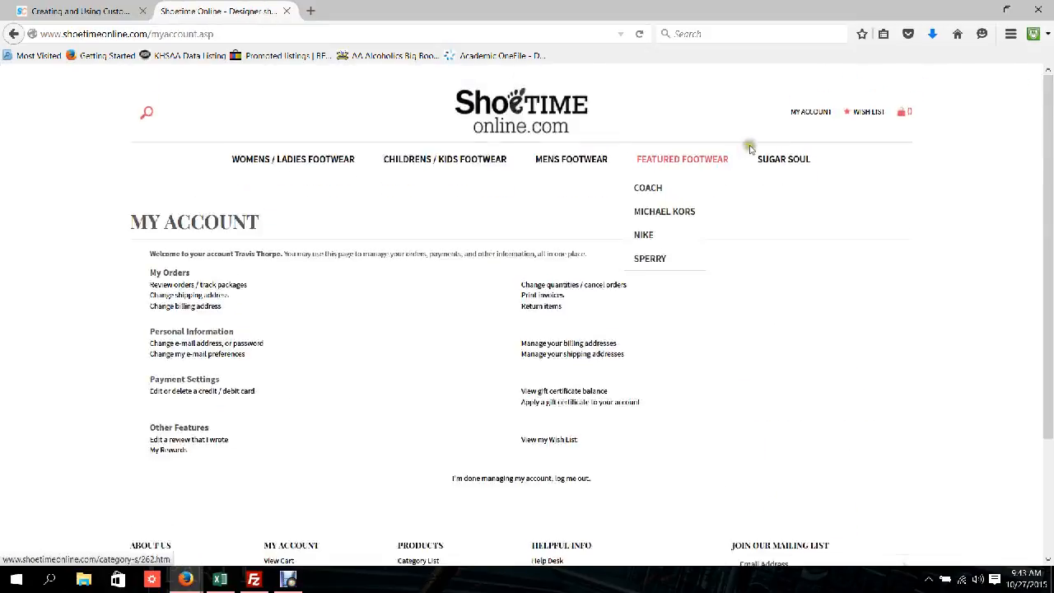
{"action": "left_click", "coordinate": [109, 82]}
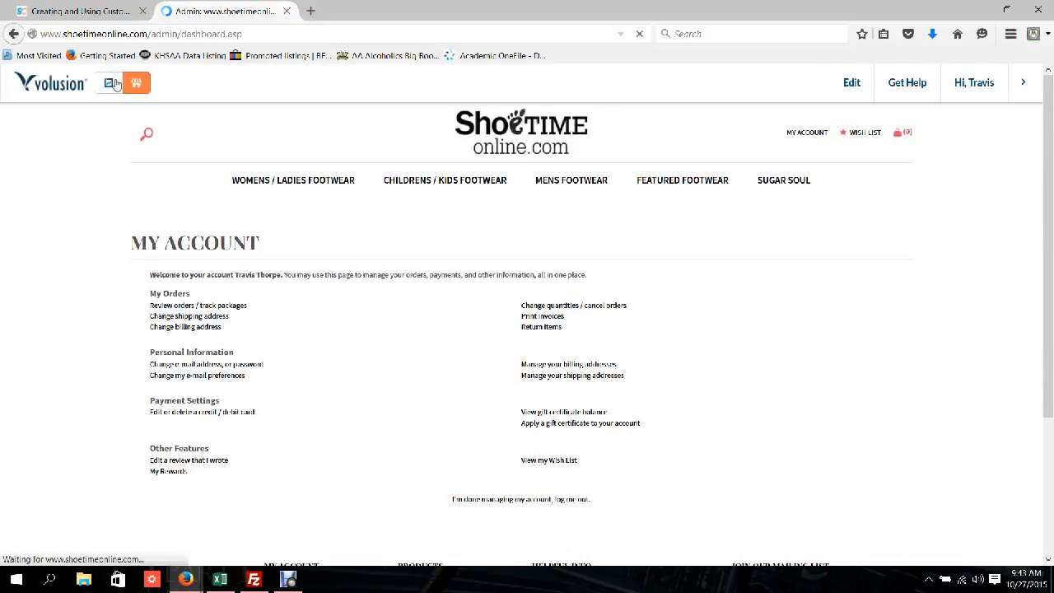
{"action": "mouse_move", "coordinate": [180, 164]}
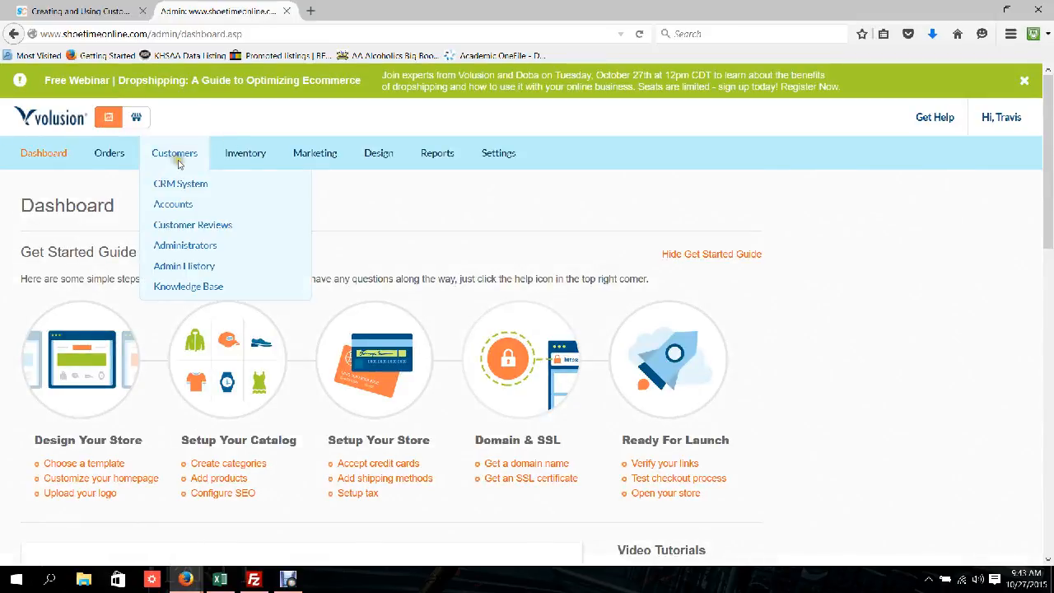
{"action": "mouse_move", "coordinate": [245, 156]}
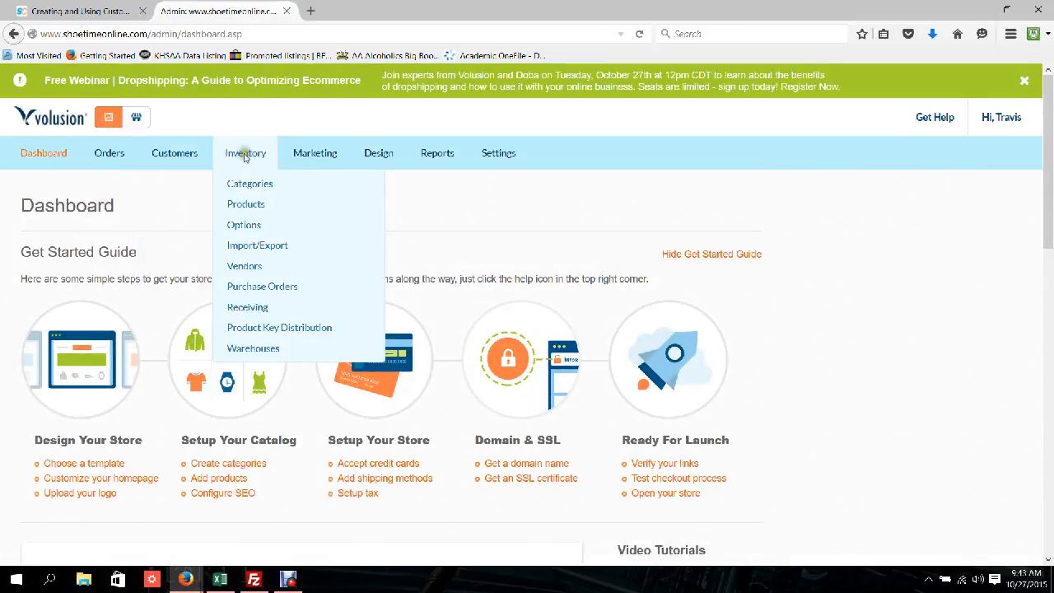
{"action": "left_click", "coordinate": [252, 205]}
Check the progress of the remote photos folder listing in FileZilla and return to Firefox.
{"action": "left_click", "coordinate": [254, 579]}
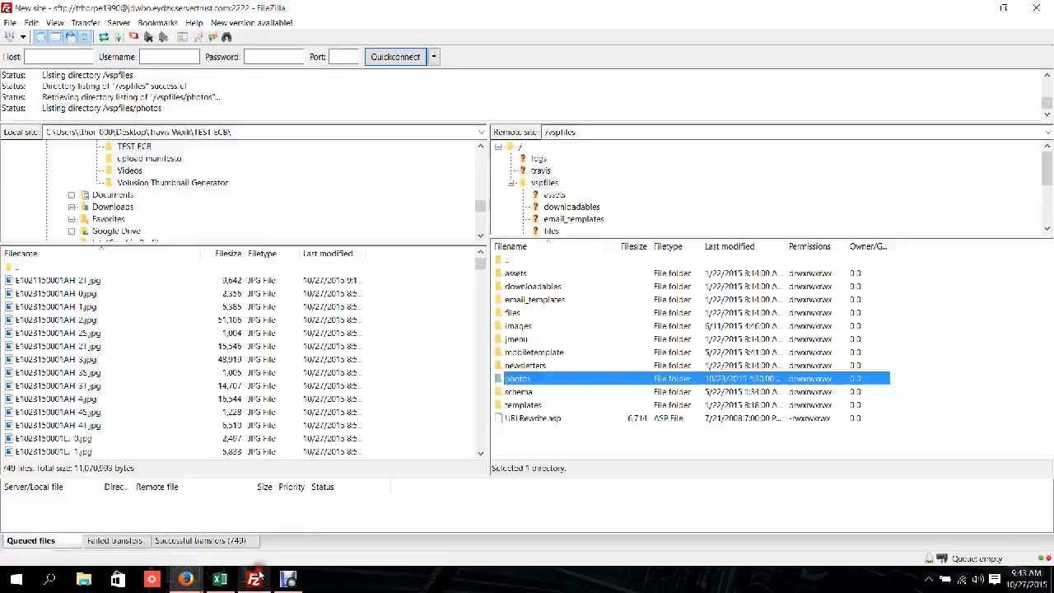
{"action": "left_click", "coordinate": [185, 580]}
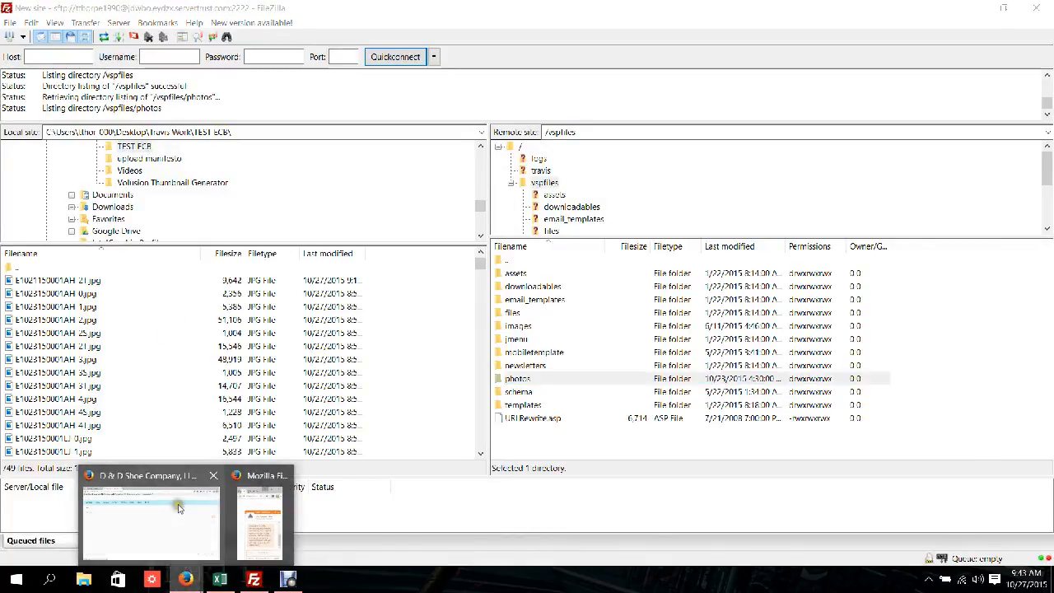
{"action": "left_click", "coordinate": [148, 519]}
Search the store's products by code E1023 and look through the first page of results.
{"action": "left_click", "coordinate": [66, 233]}
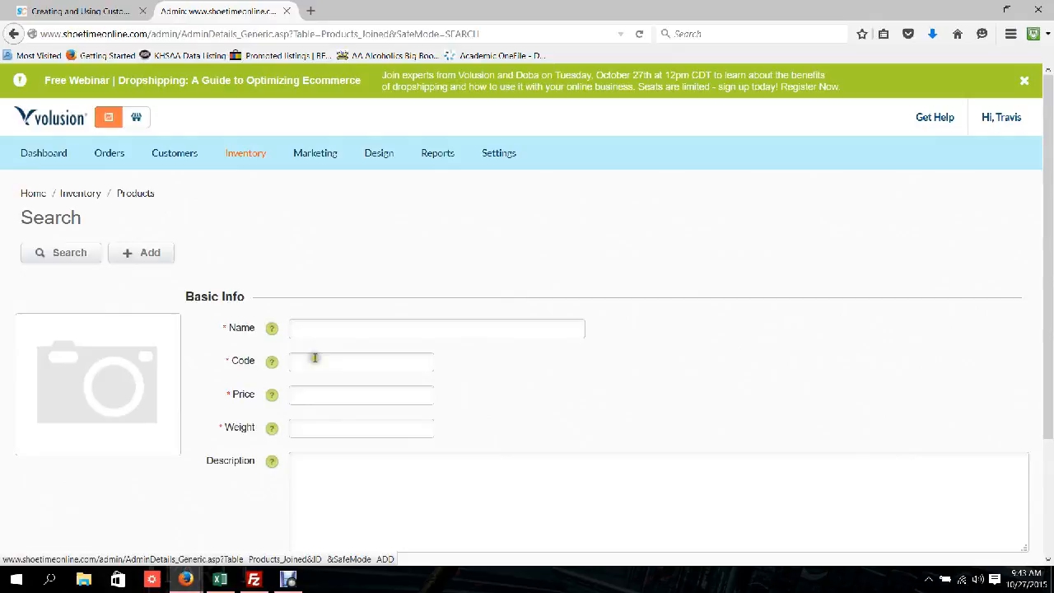
{"action": "left_click", "coordinate": [314, 358]}
{"action": "type", "text": "E1023"}
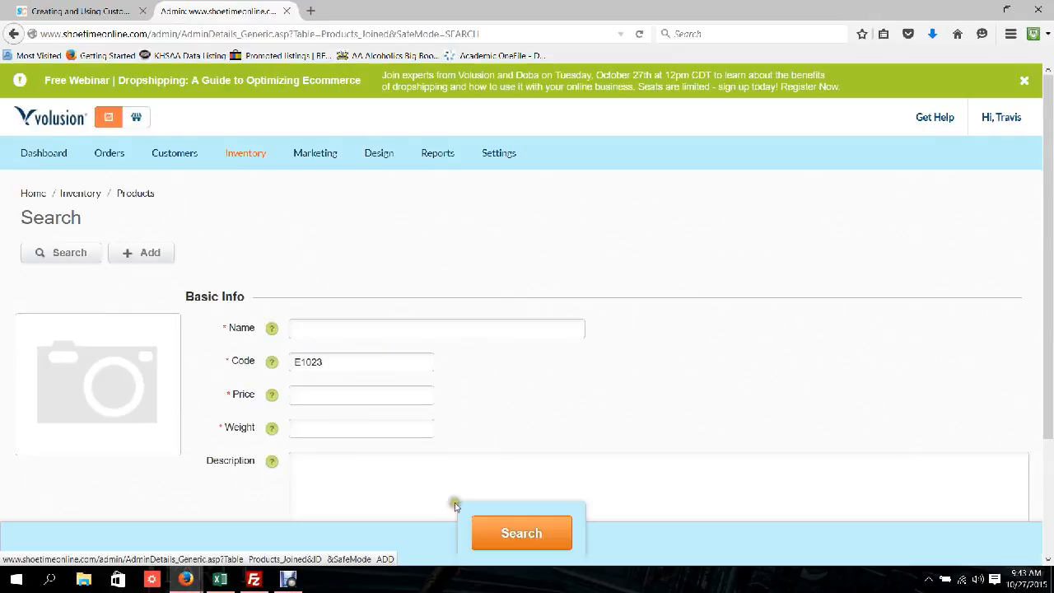
{"action": "left_click", "coordinate": [489, 534]}
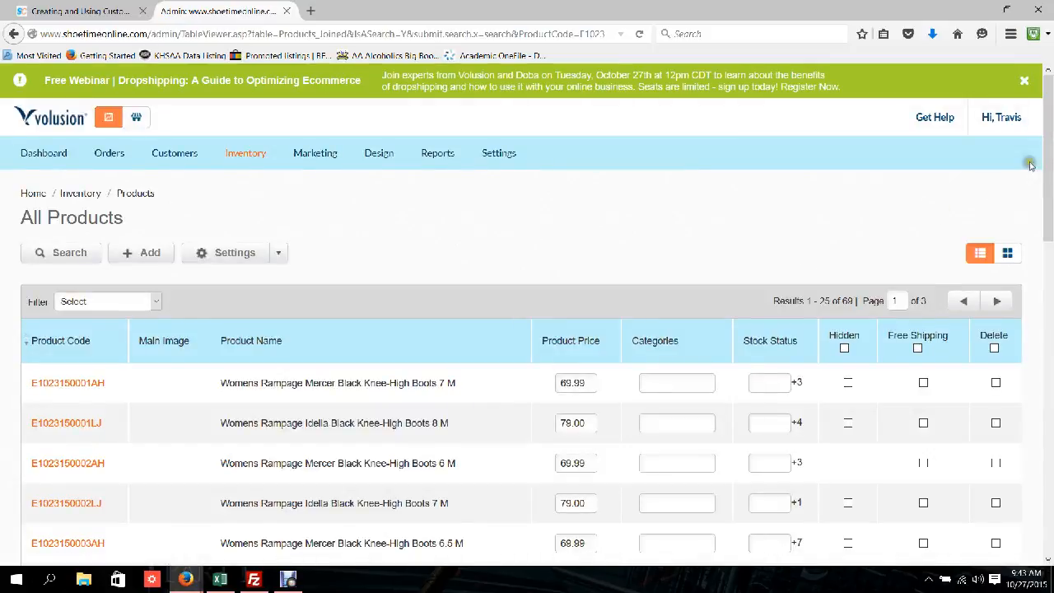
{"action": "left_click_drag", "start_coordinate": [1052, 120], "coordinate": [1052, 152]}
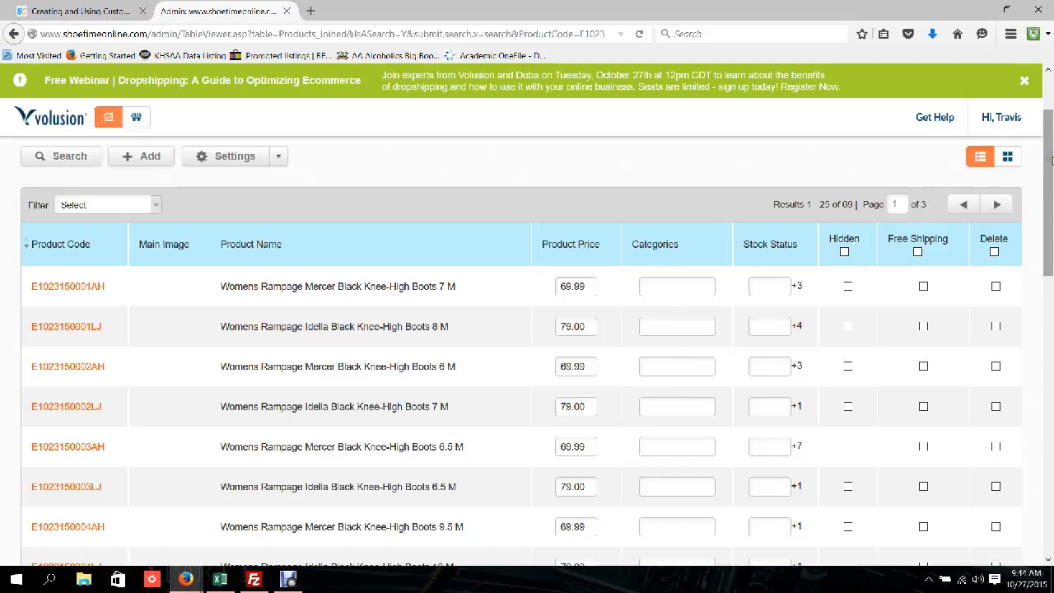
{"action": "left_click_drag", "start_coordinate": [1052, 161], "coordinate": [1050, 445]}
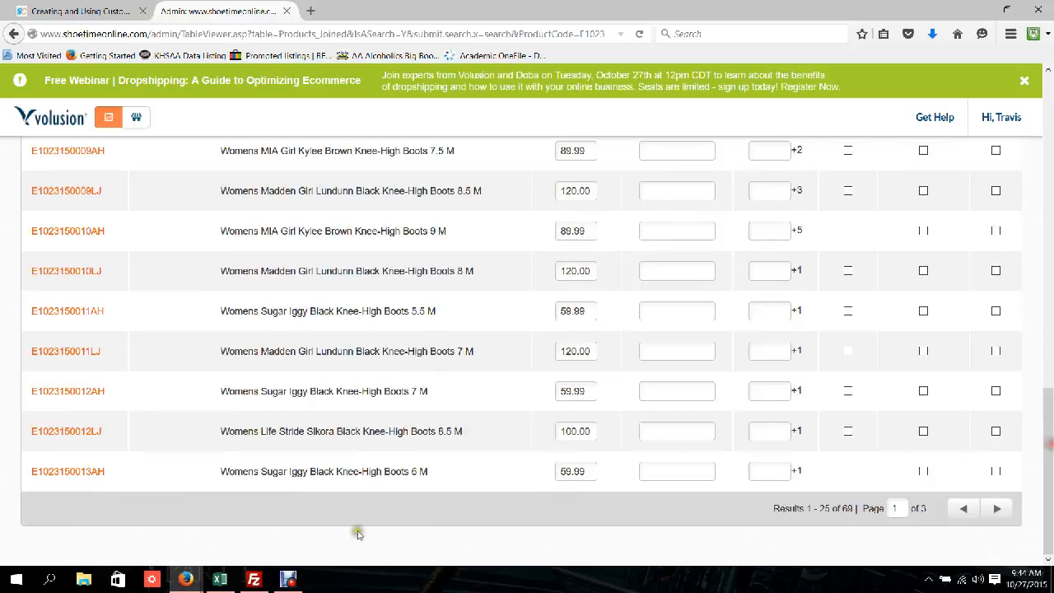
Check the remote photos listing in FileZilla again and return to the start of the product results in Firefox.
{"action": "left_click", "coordinate": [219, 580]}
{"action": "left_click", "coordinate": [255, 580]}
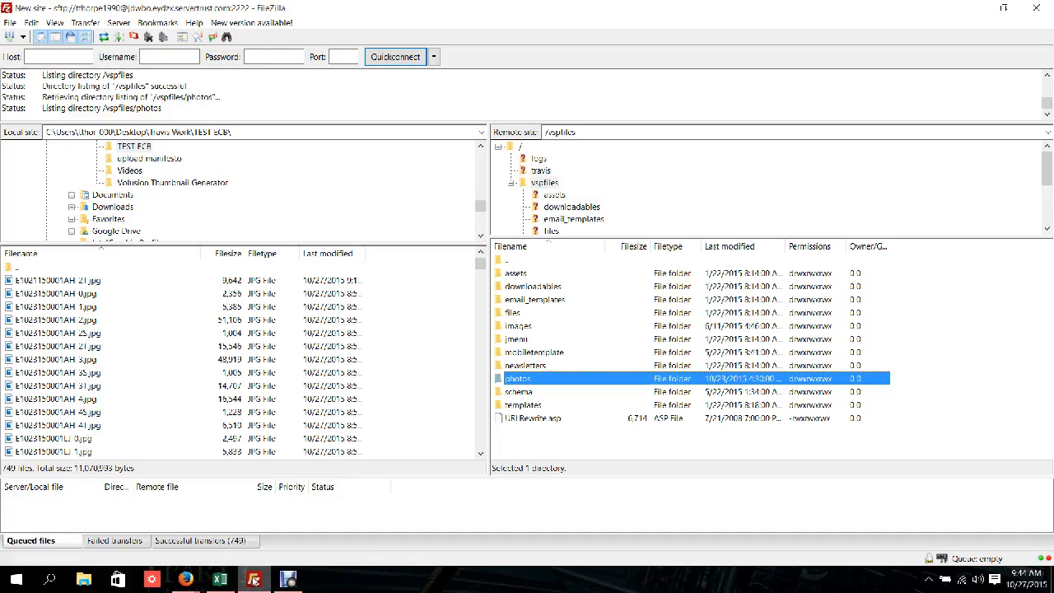
{"action": "left_click", "coordinate": [191, 580]}
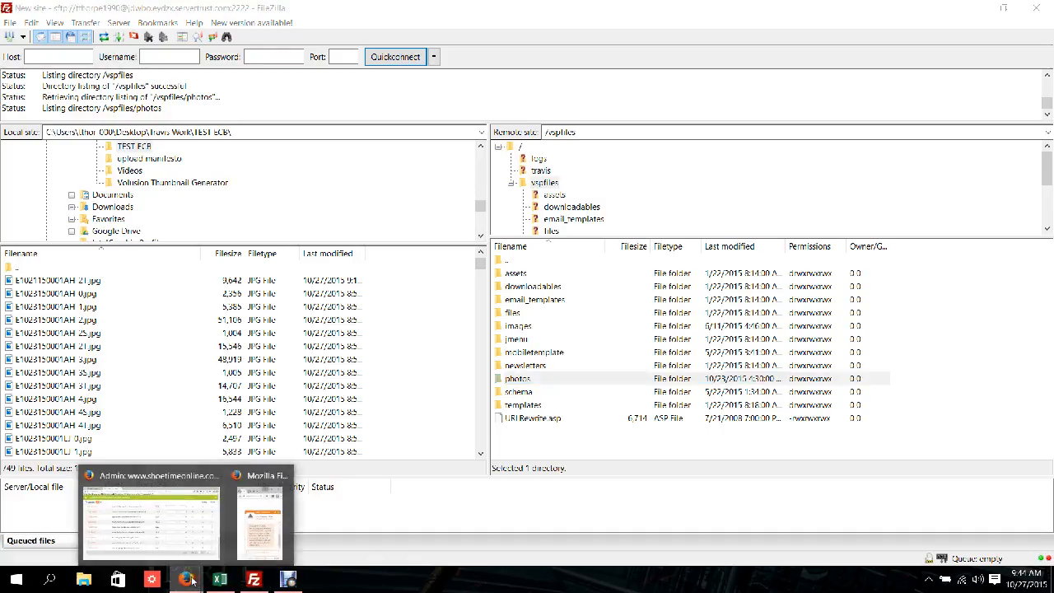
{"action": "left_click", "coordinate": [181, 528]}
{"action": "scroll", "coordinate": [214, 368], "scroll_direction": "up", "scroll_amount": 10}
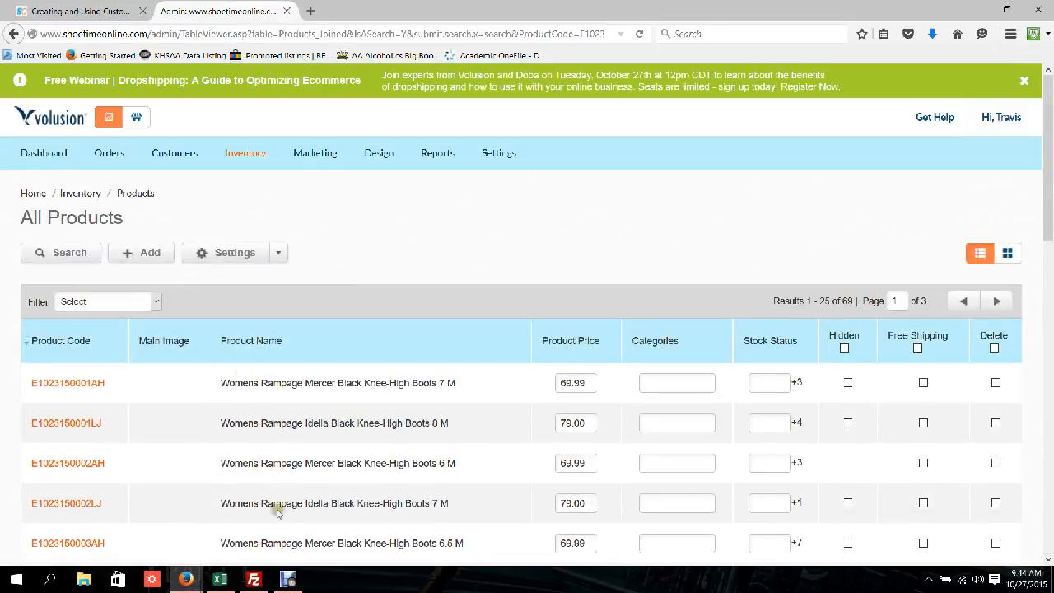
Switch to the Excel product sheet and examine the category IDs in the catids column.
{"action": "left_click", "coordinate": [219, 580]}
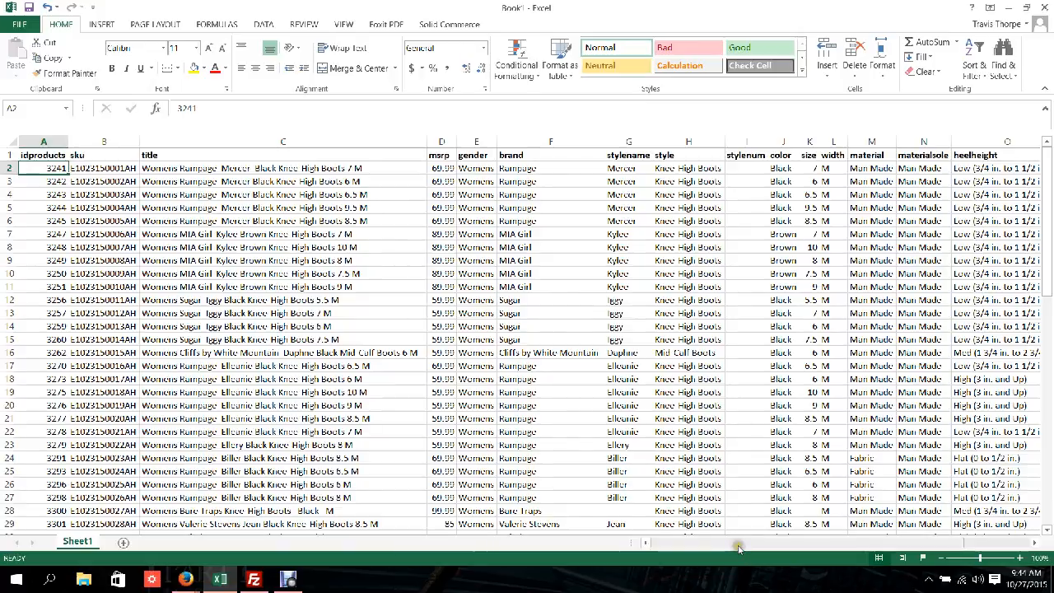
{"action": "left_click_drag", "start_coordinate": [734, 549], "coordinate": [810, 546]}
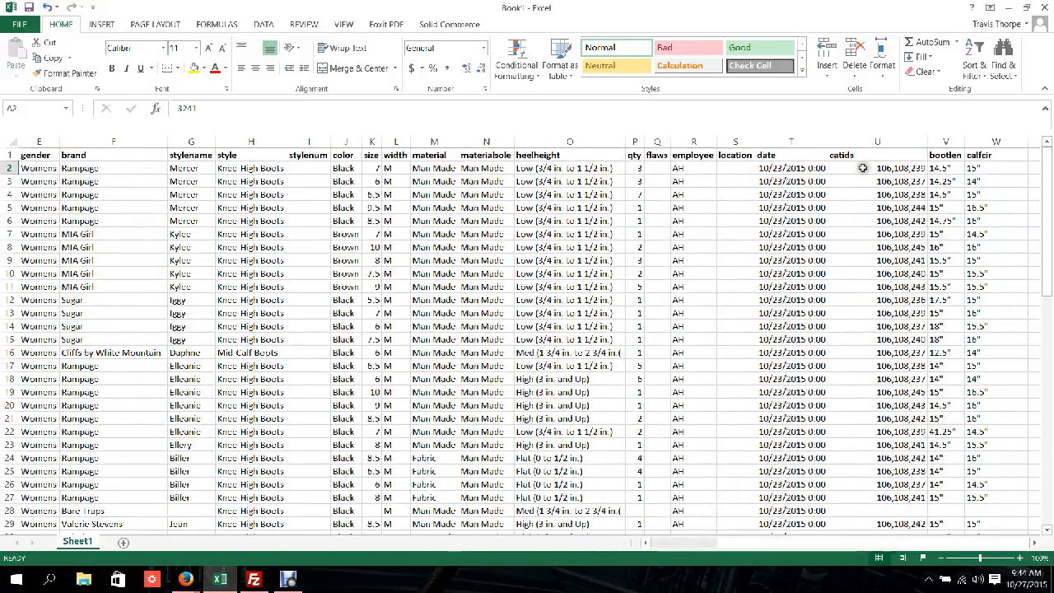
{"action": "left_click_drag", "start_coordinate": [859, 168], "coordinate": [859, 368]}
{"action": "left_click", "coordinate": [857, 339]}
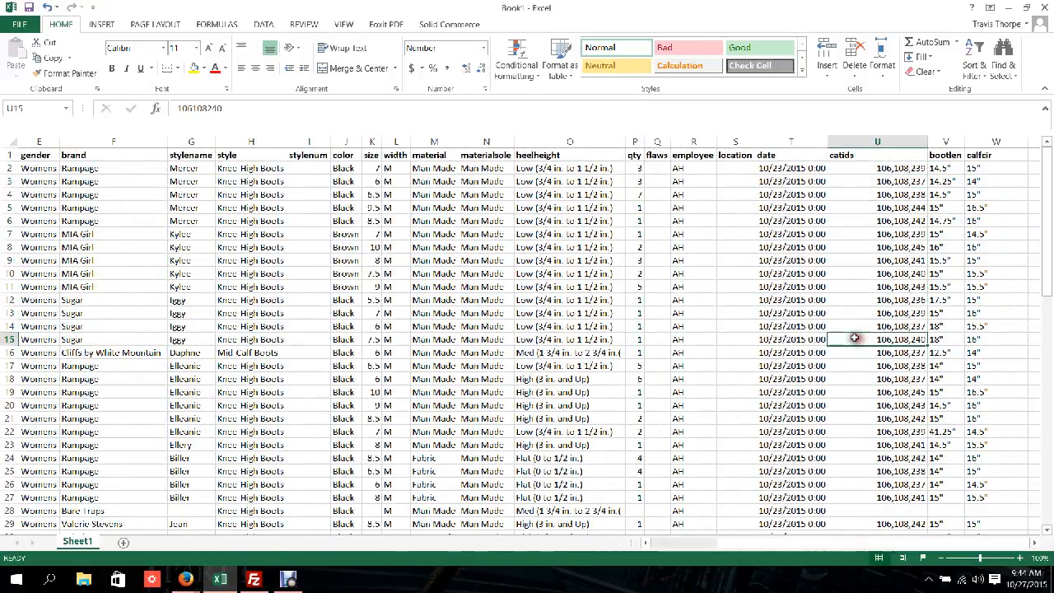
Return to the product results in Firefox and examine the Categories column.
{"action": "mouse_move", "coordinate": [186, 580]}
{"action": "left_click", "coordinate": [213, 537]}
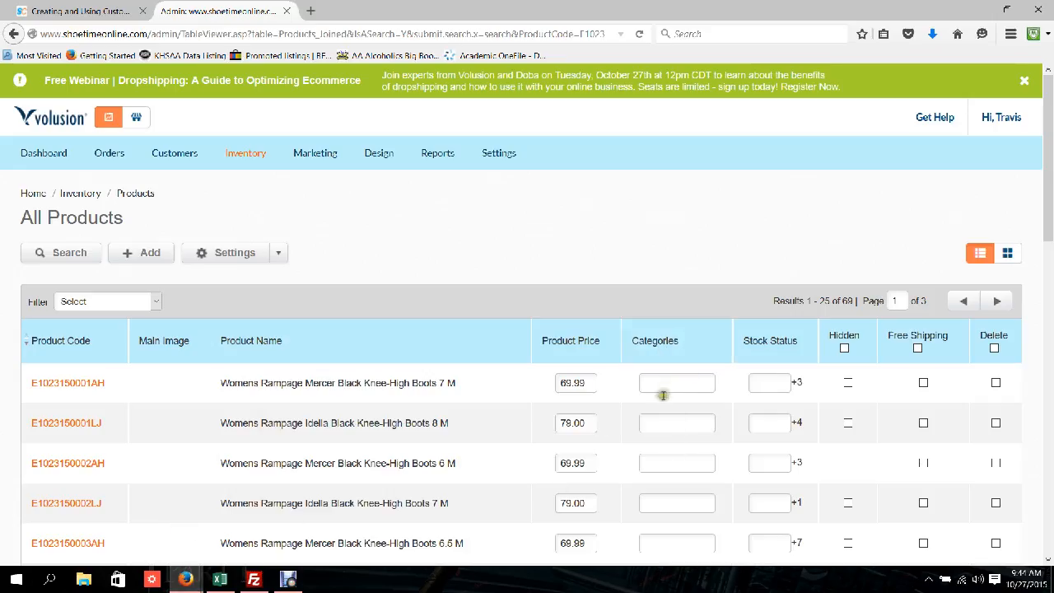
{"action": "scroll", "coordinate": [681, 386], "scroll_direction": "down", "scroll_amount": 5}
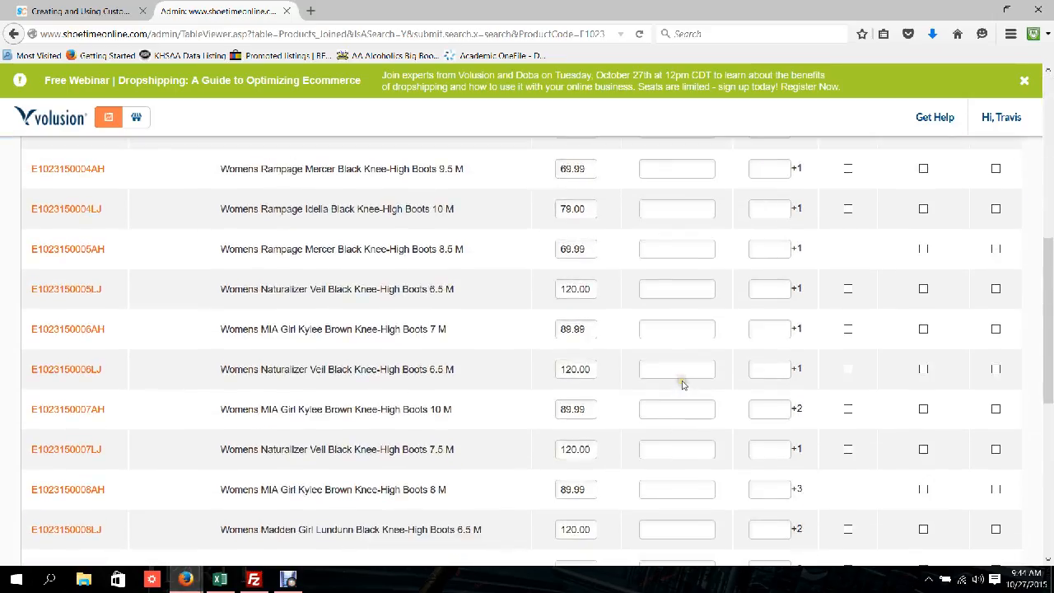
{"action": "scroll", "coordinate": [683, 383], "scroll_direction": "up", "scroll_amount": 6}
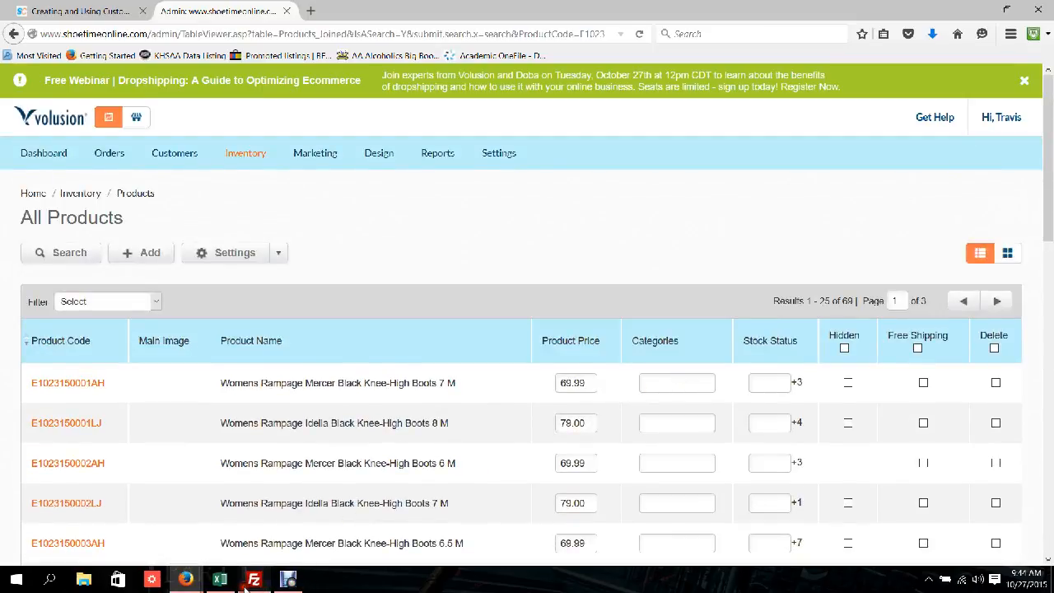
Switch back to FileZilla and check the photos folder's directory listing, glancing at the Debut recorder meanwhile.
{"action": "left_click", "coordinate": [248, 582]}
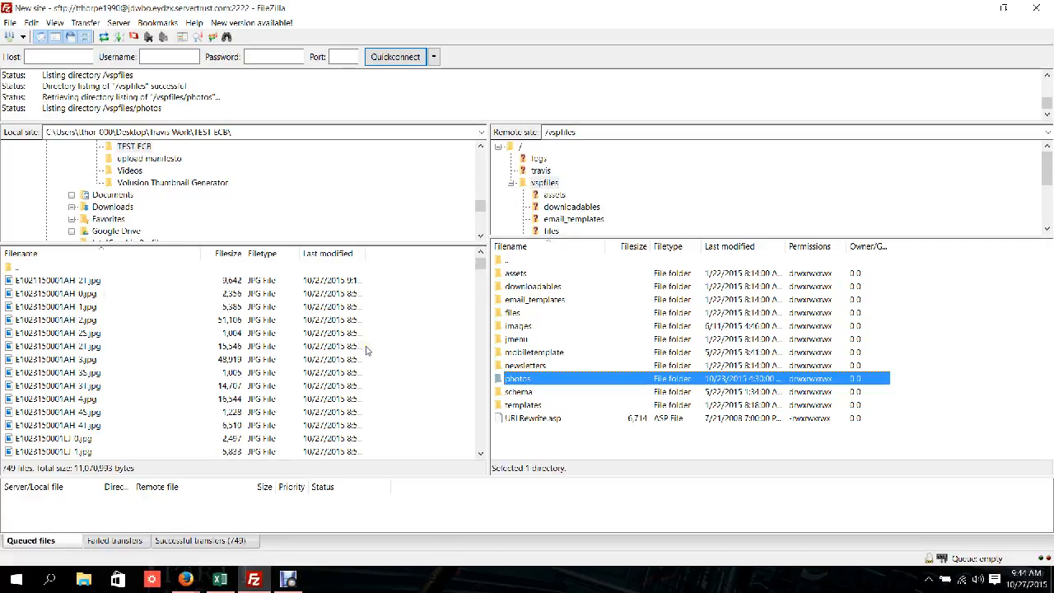
{"action": "mouse_move", "coordinate": [297, 582]}
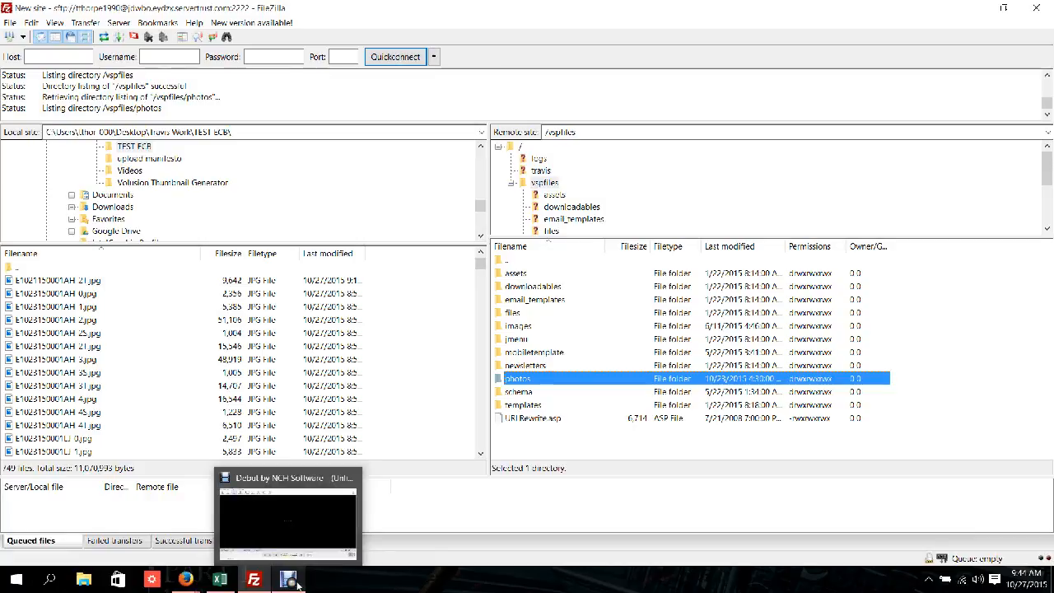
{"action": "left_click", "coordinate": [296, 583]}
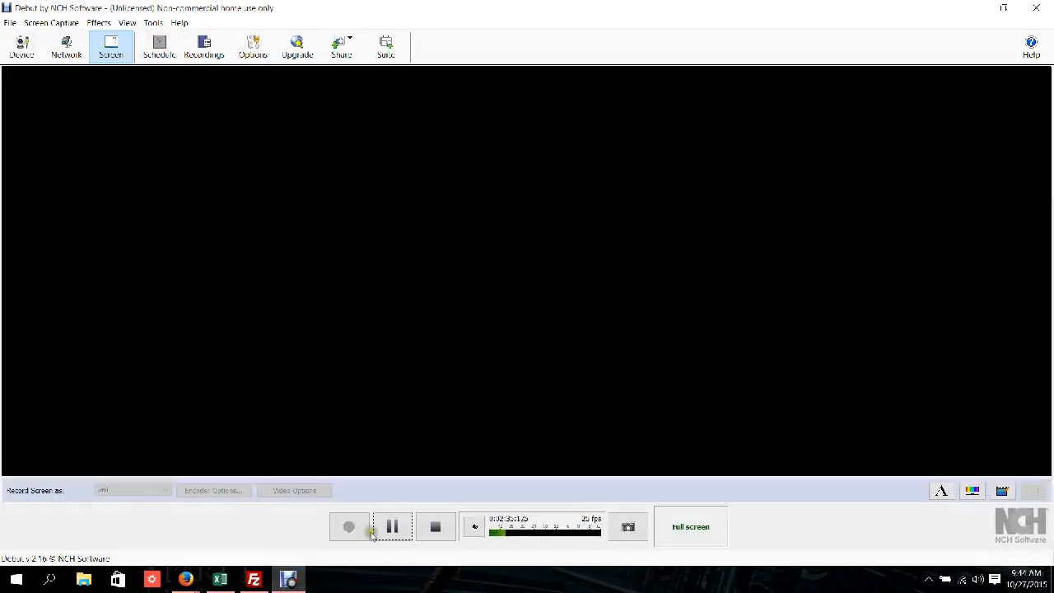
{"action": "left_click", "coordinate": [253, 580]}
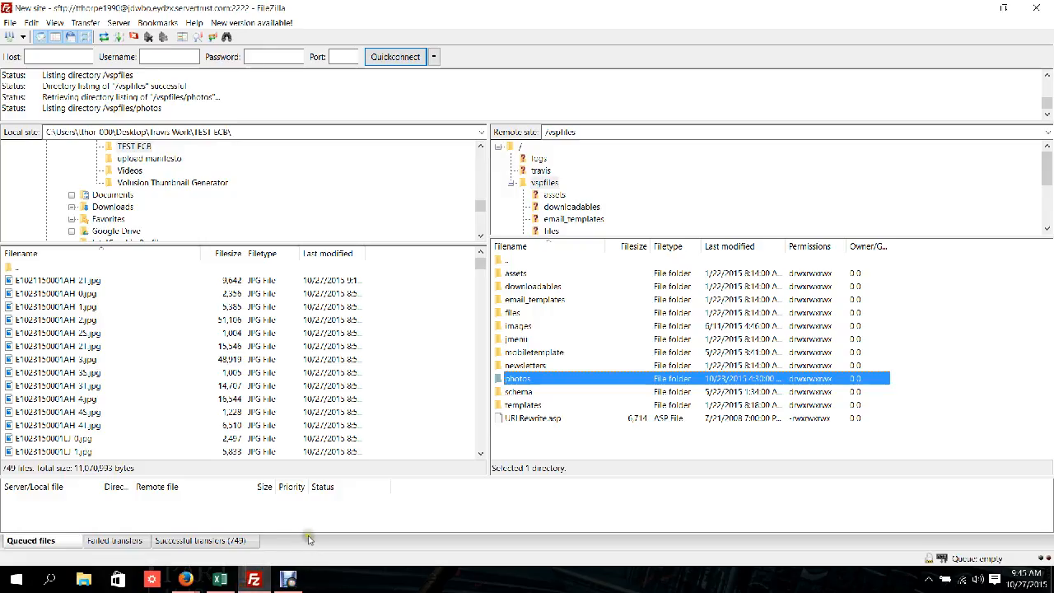
{"action": "mouse_move", "coordinate": [186, 578]}
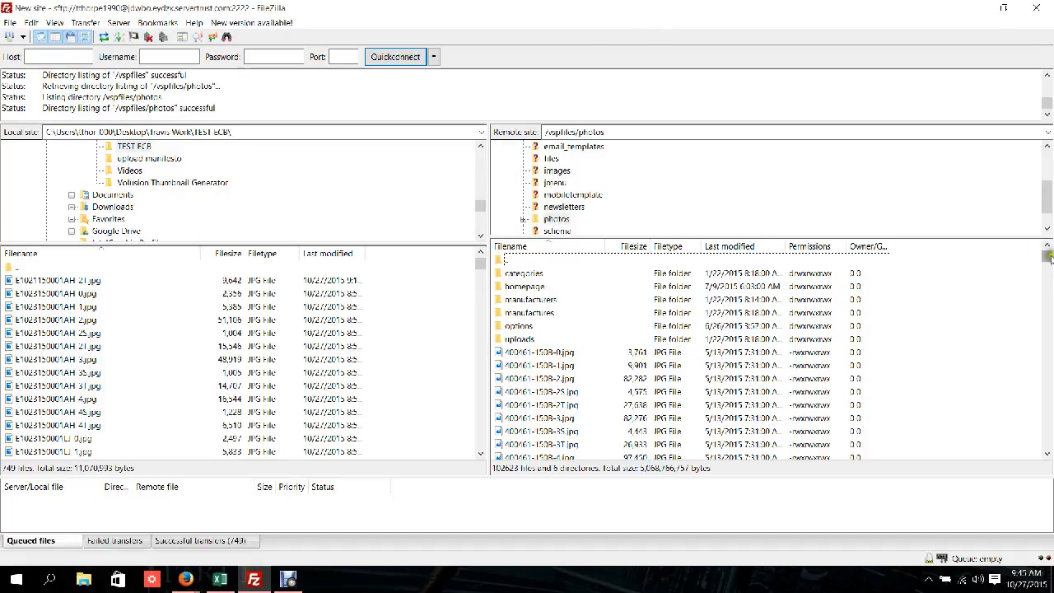
{"action": "left_click_drag", "start_coordinate": [1049, 258], "coordinate": [1038, 207]}
{"action": "left_click", "coordinate": [59, 294]}
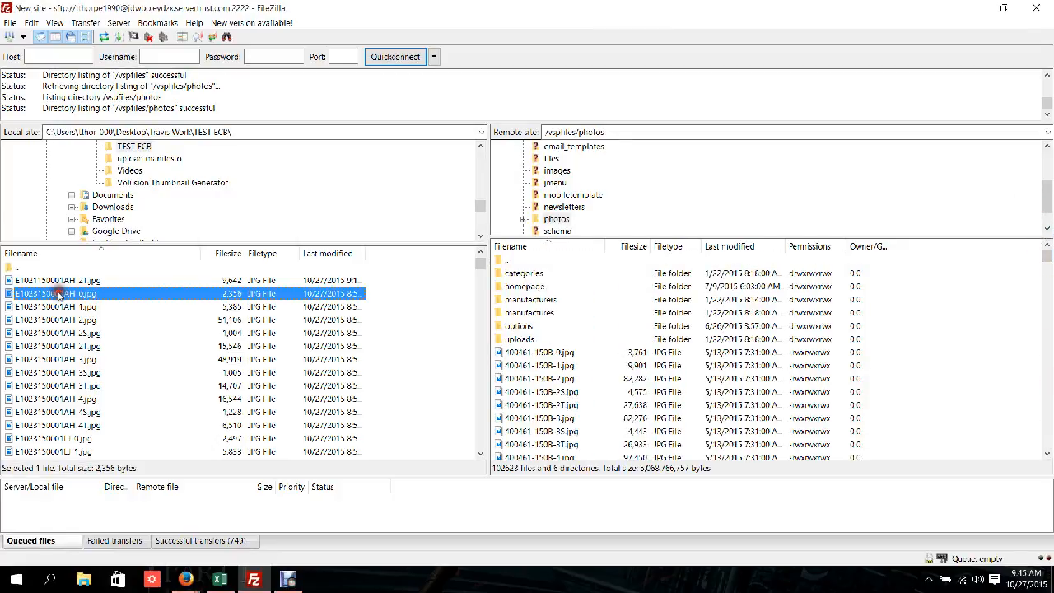
{"action": "left_click_drag", "start_coordinate": [480, 262], "coordinate": [483, 440]}
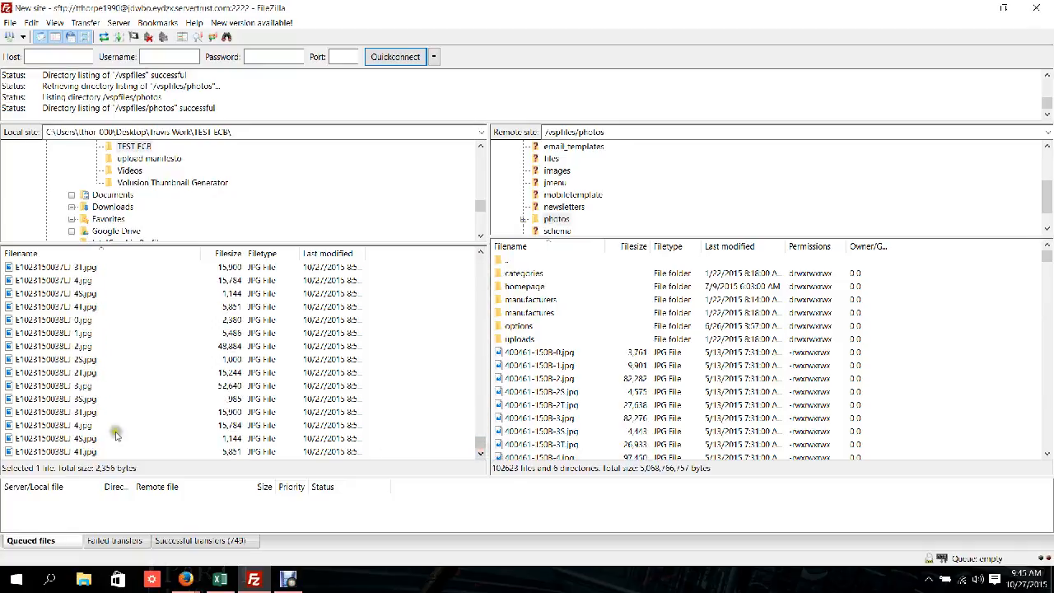
{"action": "left_click", "coordinate": [35, 452], "text": "shift"}
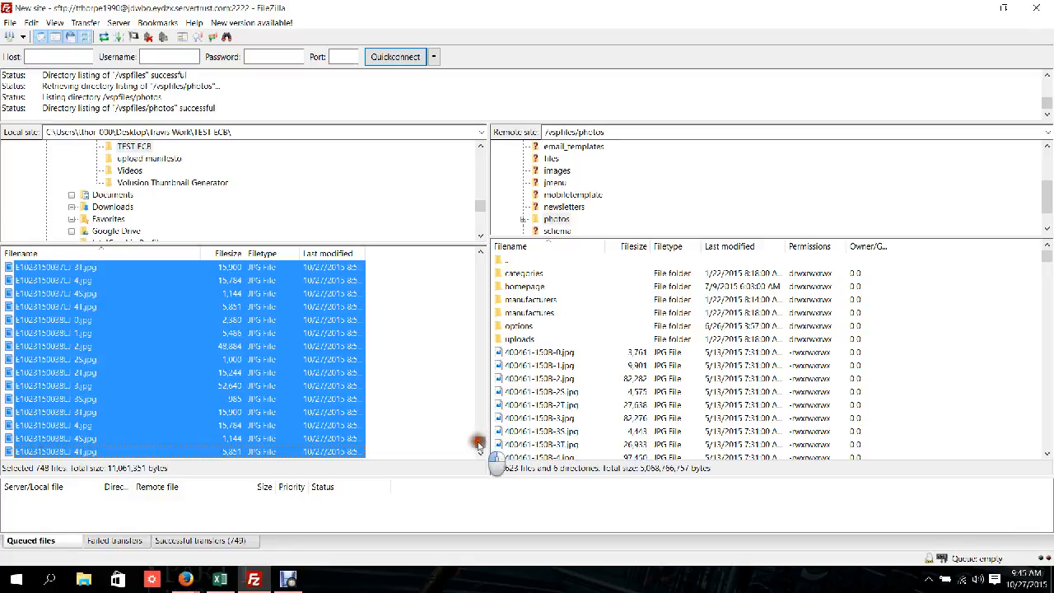
{"action": "left_click_drag", "start_coordinate": [480, 445], "coordinate": [481, 257]}
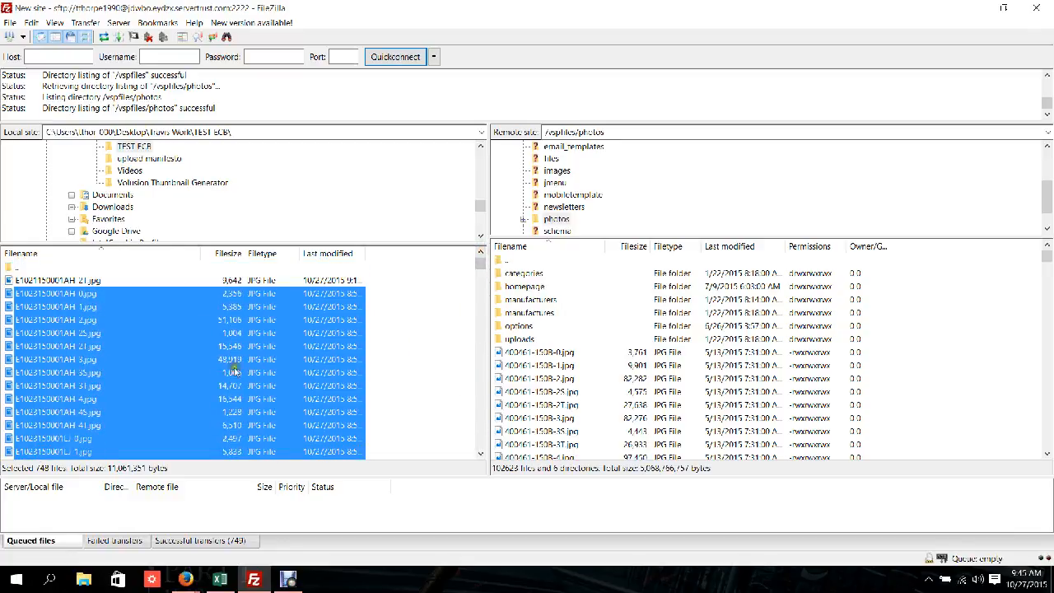
{"action": "scroll", "coordinate": [187, 368], "scroll_direction": "down", "scroll_amount": 1}
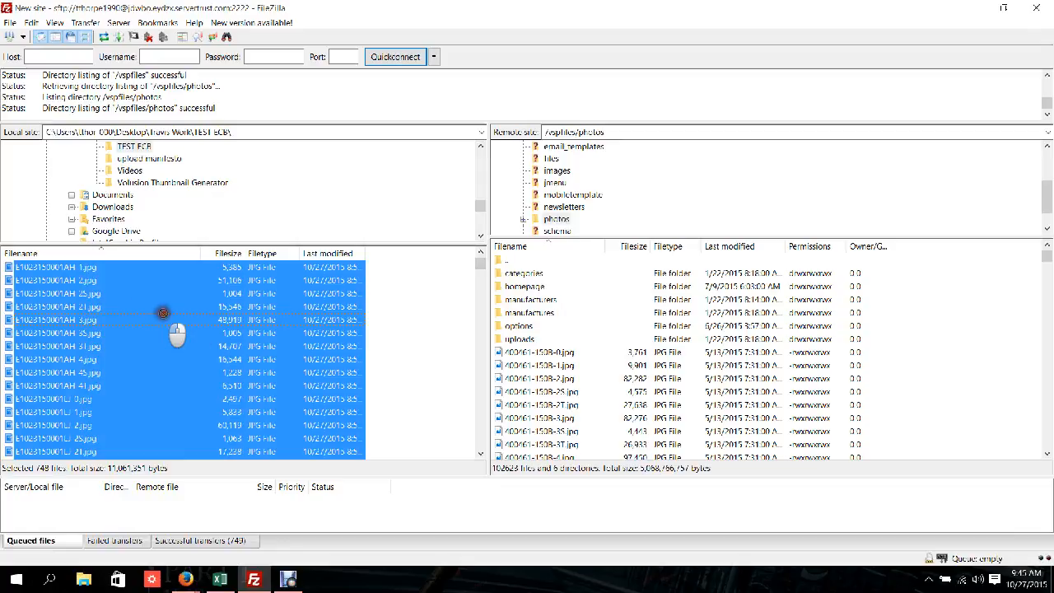
{"action": "left_click_drag", "start_coordinate": [164, 313], "coordinate": [940, 417]}
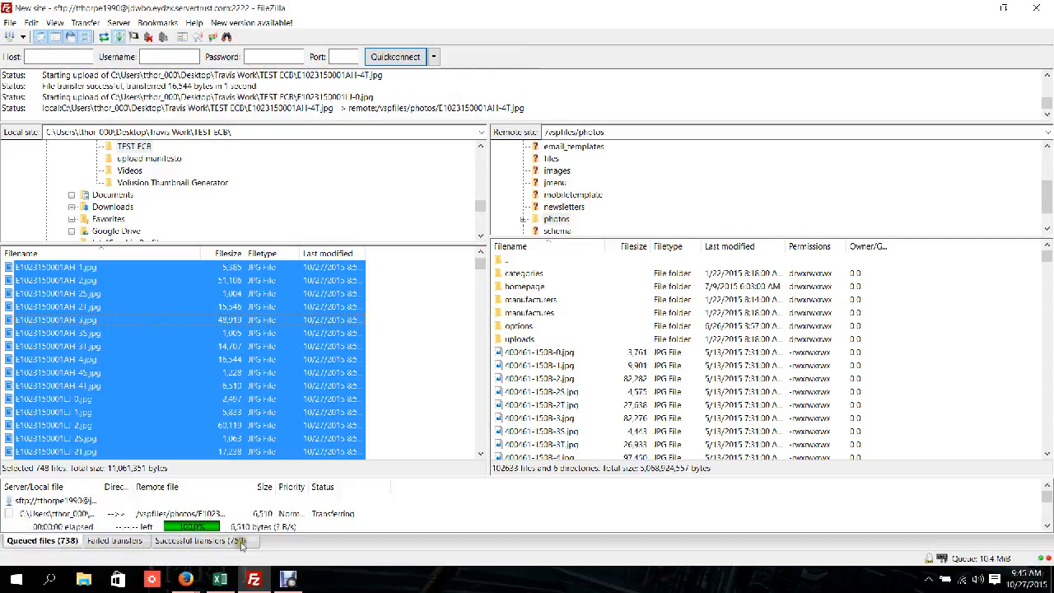
{"action": "left_click", "coordinate": [300, 586]}
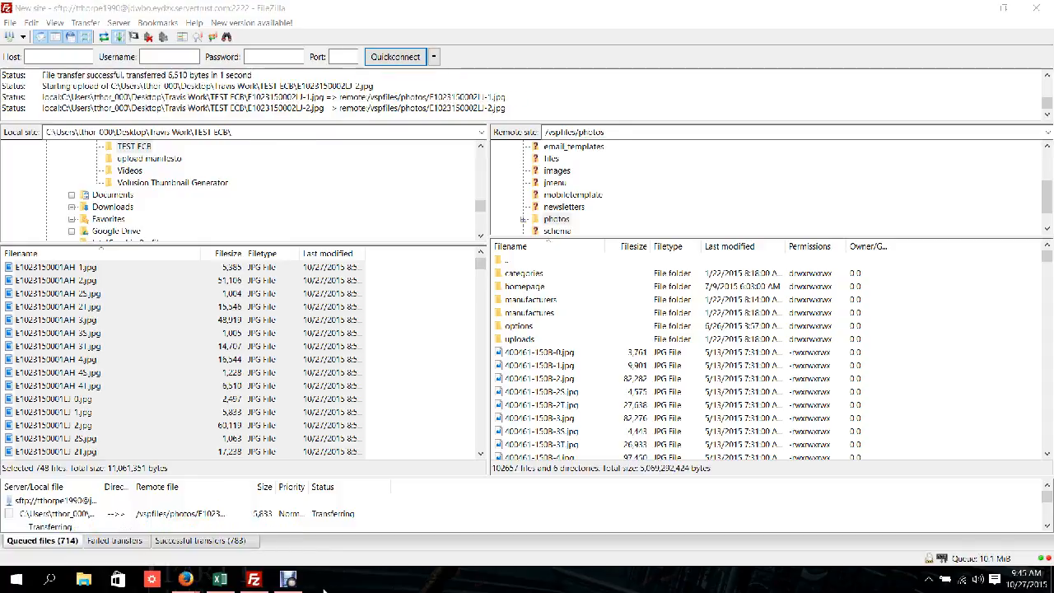
{"action": "left_click", "coordinate": [289, 582]}
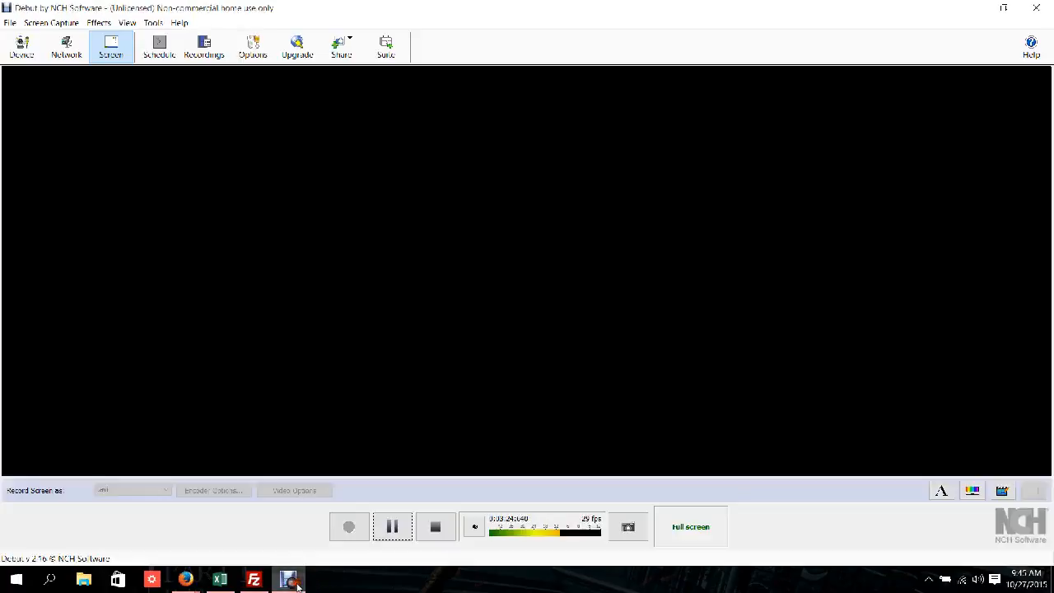
{"action": "left_click", "coordinate": [387, 533]}
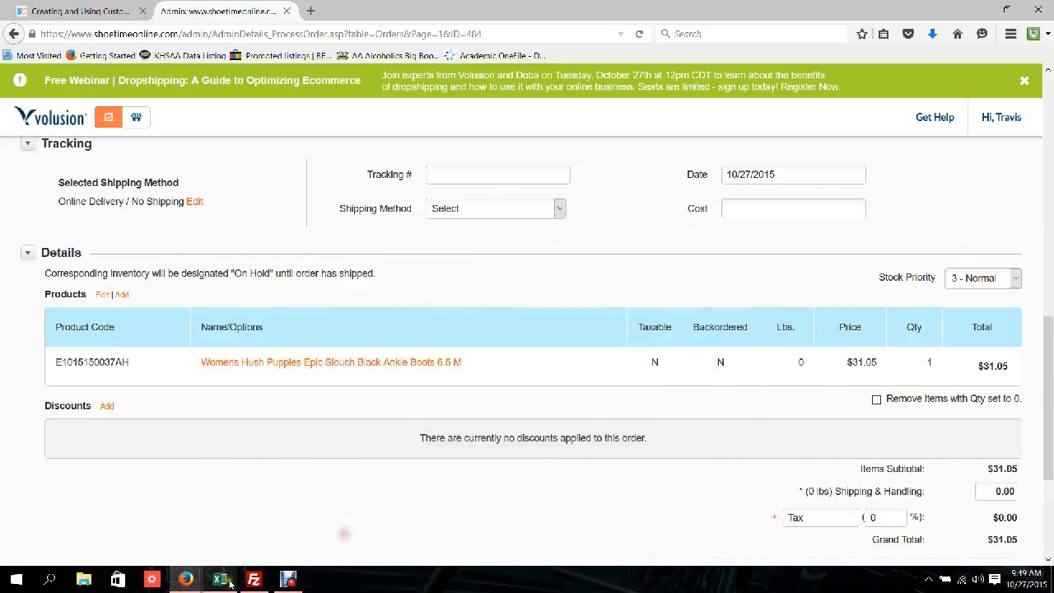
Switch back to FileZilla and check the transfer of the images to the remote photos folder.
{"action": "left_click", "coordinate": [251, 581]}
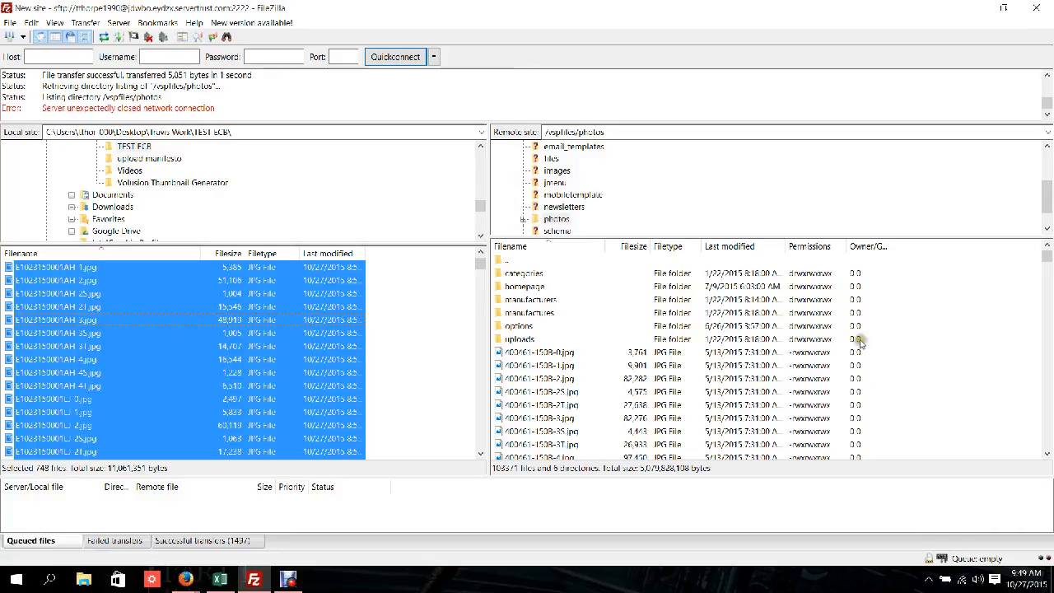
{"action": "left_click", "coordinate": [897, 326]}
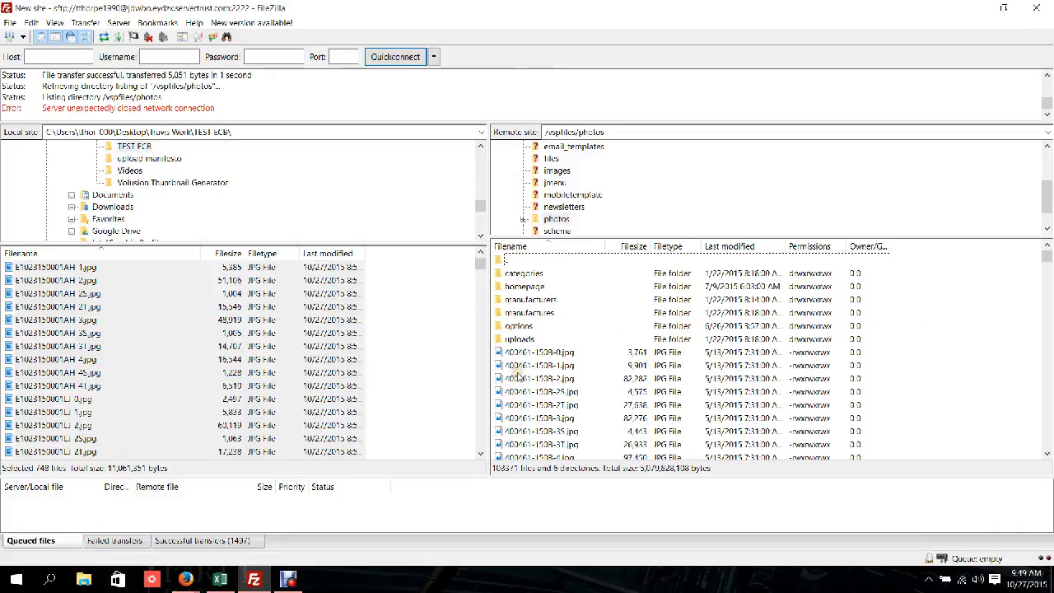
Switch to Firefox and open the store's Maintenance settings page in the Volusion admin.
{"action": "left_click", "coordinate": [183, 567]}
{"action": "scroll", "coordinate": [200, 508], "scroll_direction": "up", "scroll_amount": 10}
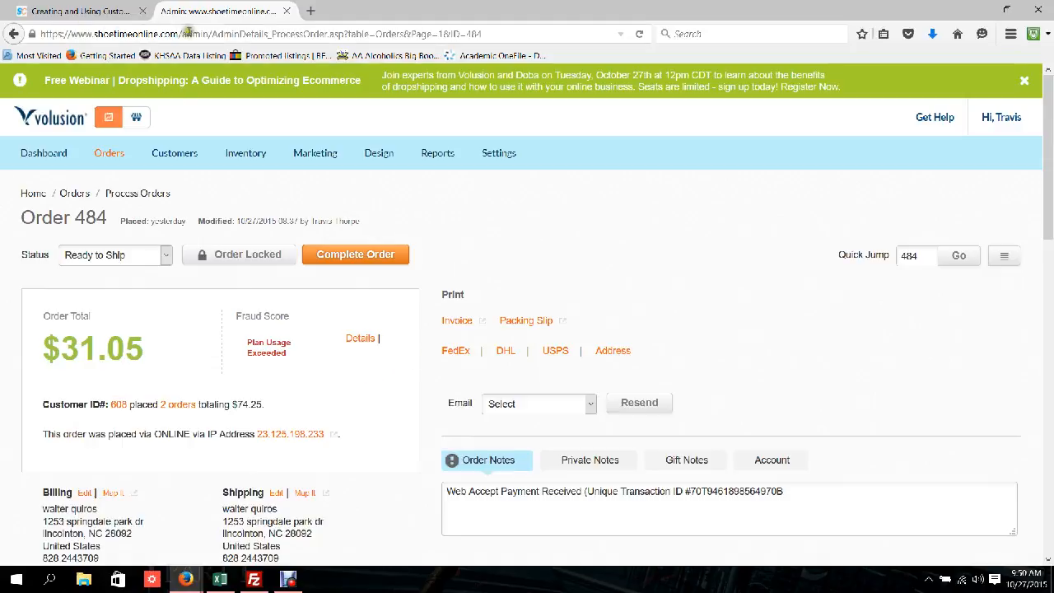
{"action": "mouse_move", "coordinate": [499, 153]}
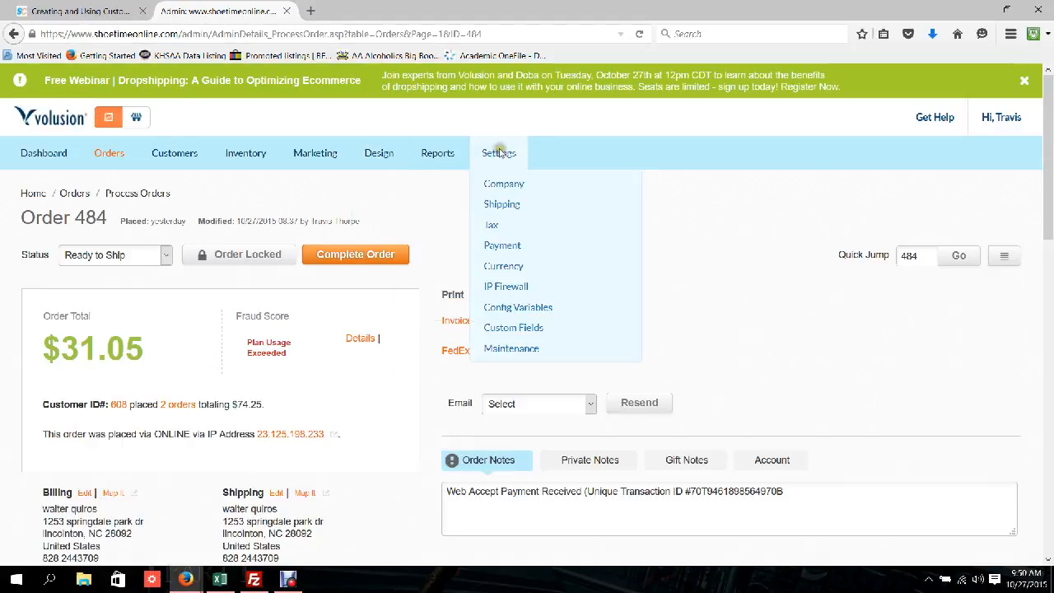
{"action": "left_click", "coordinate": [510, 347]}
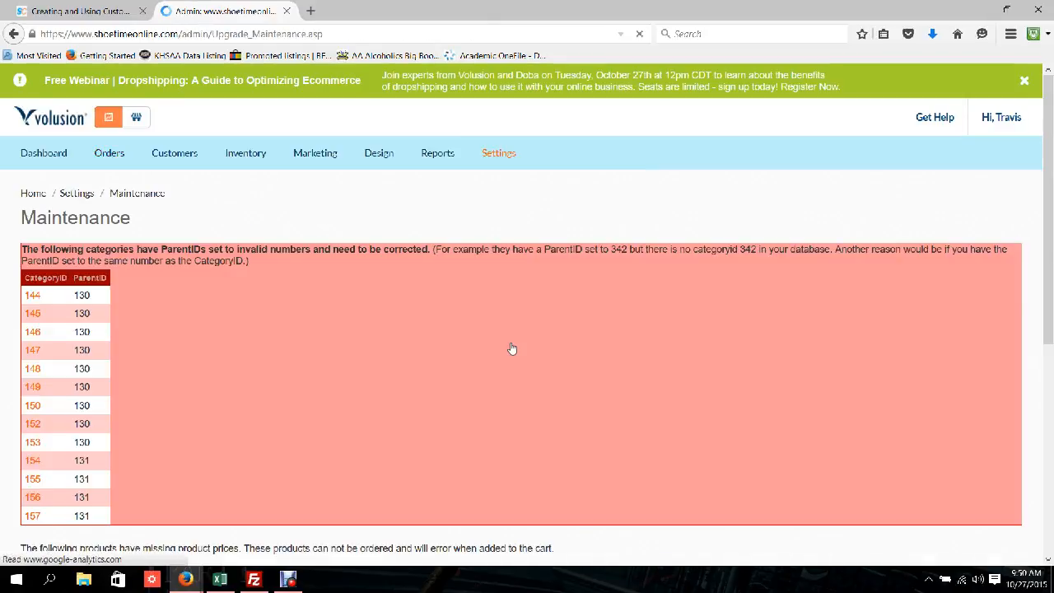
Review the Maintenance page's category and missing-price warnings, and rebuild the store's search index.
{"action": "scroll", "coordinate": [367, 306], "scroll_direction": "down", "scroll_amount": 5}
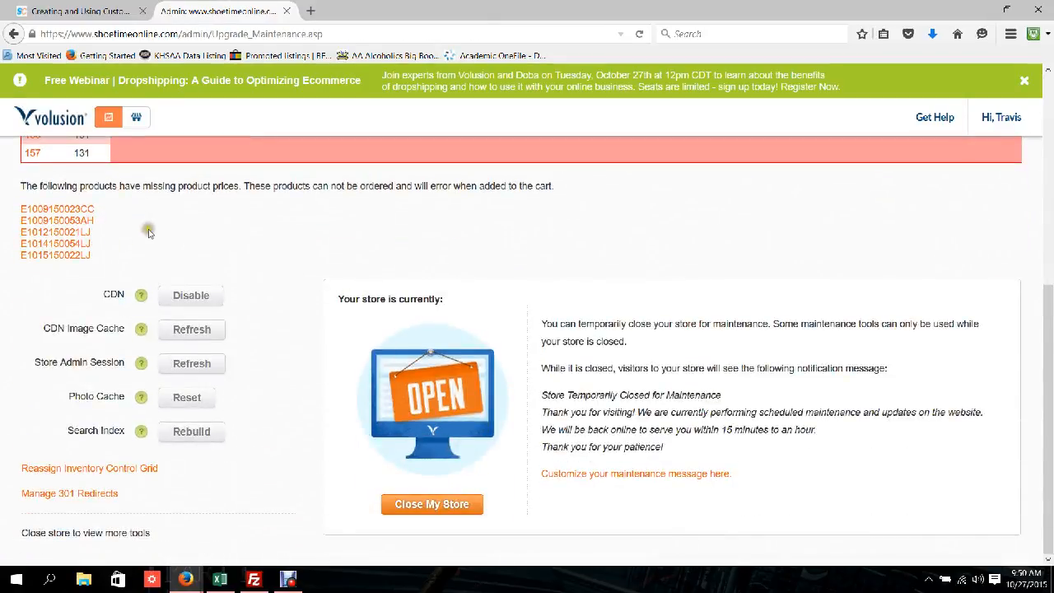
{"action": "scroll", "coordinate": [146, 228], "scroll_direction": "up", "scroll_amount": 4}
{"action": "scroll", "coordinate": [142, 245], "scroll_direction": "up", "scroll_amount": 1}
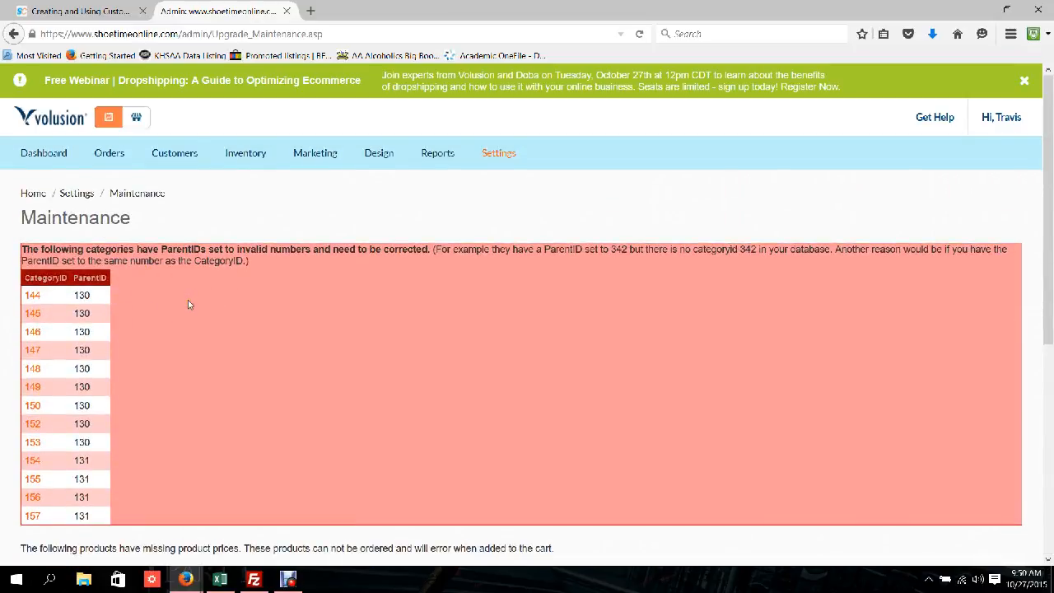
{"action": "scroll", "coordinate": [187, 305], "scroll_direction": "down", "scroll_amount": 3}
{"action": "scroll", "coordinate": [188, 304], "scroll_direction": "down", "scroll_amount": 2}
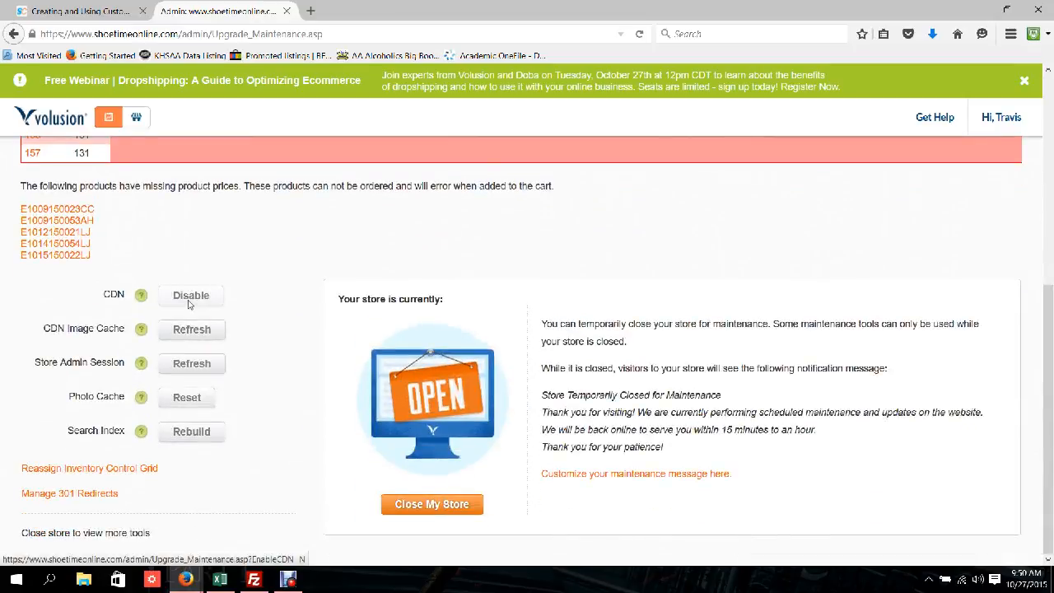
{"action": "left_click", "coordinate": [190, 439]}
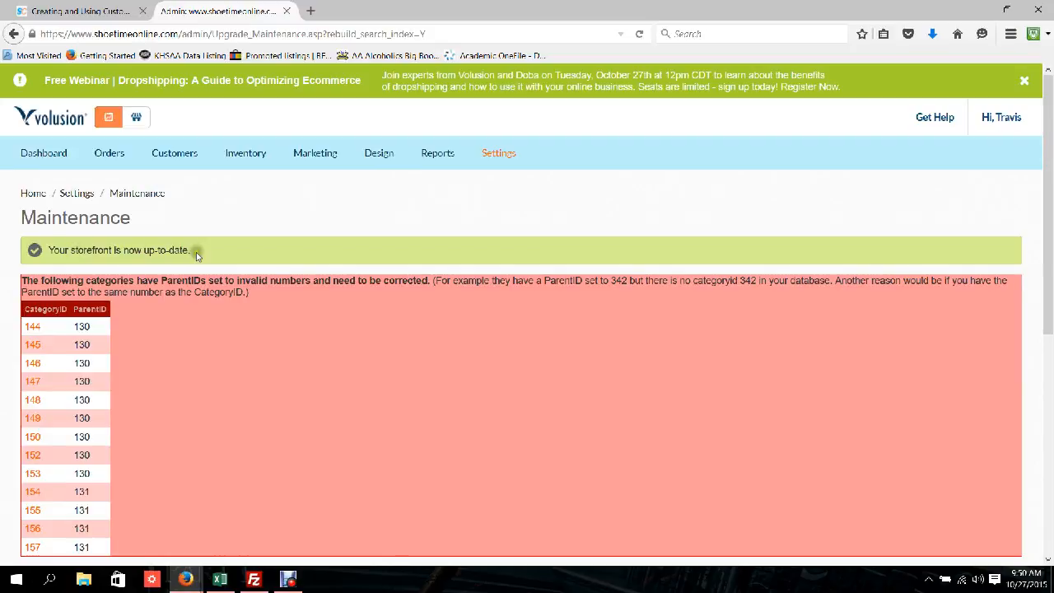
View the CDN image cache refresh options without refreshing anything, and reset the store's photo cache.
{"action": "scroll", "coordinate": [197, 255], "scroll_direction": "down", "scroll_amount": 5}
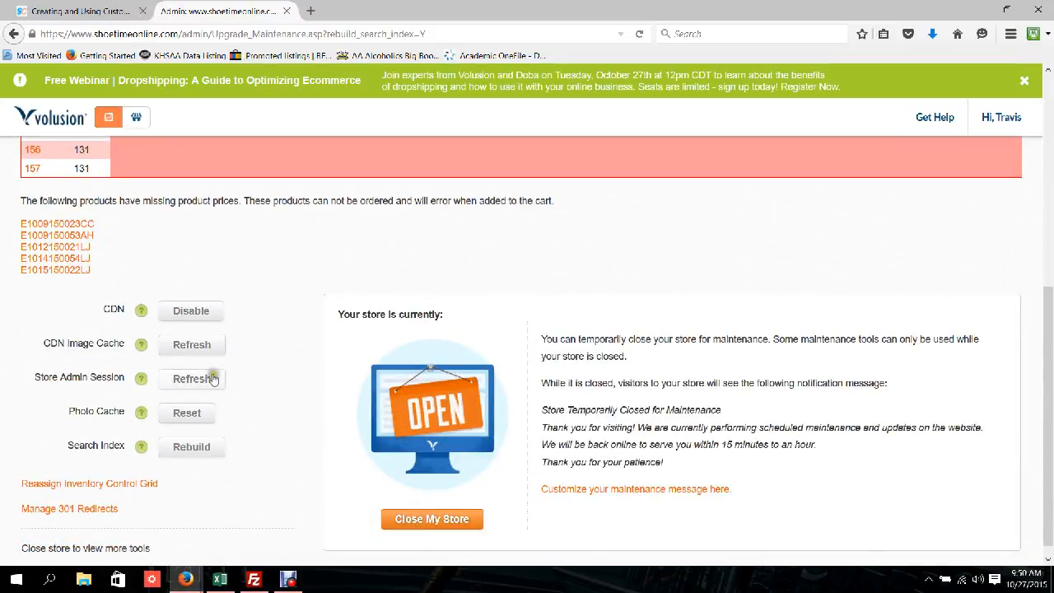
{"action": "left_click", "coordinate": [201, 346]}
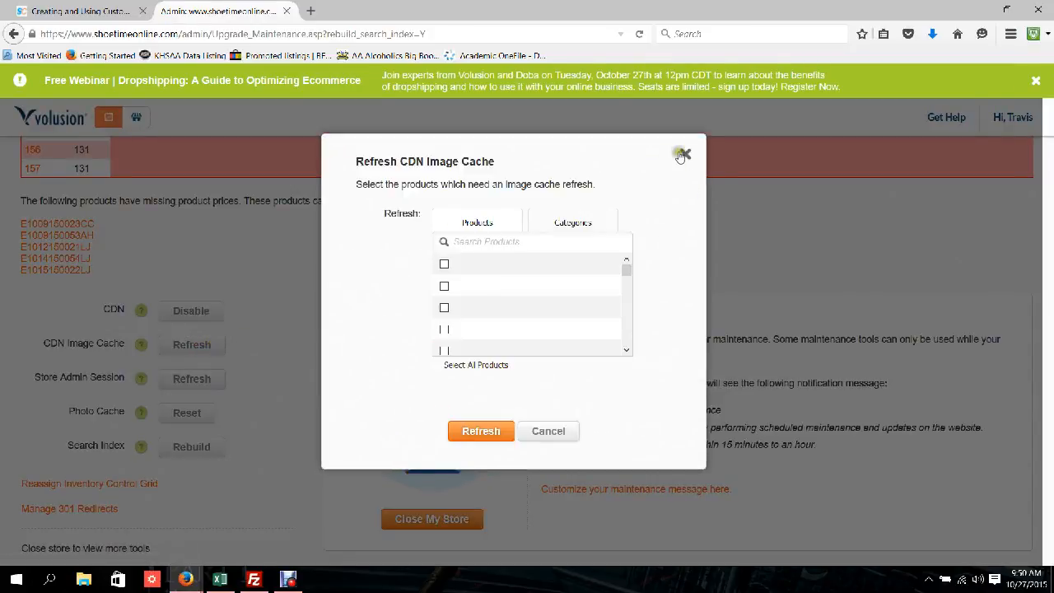
{"action": "left_click", "coordinate": [683, 154]}
{"action": "left_click", "coordinate": [186, 411]}
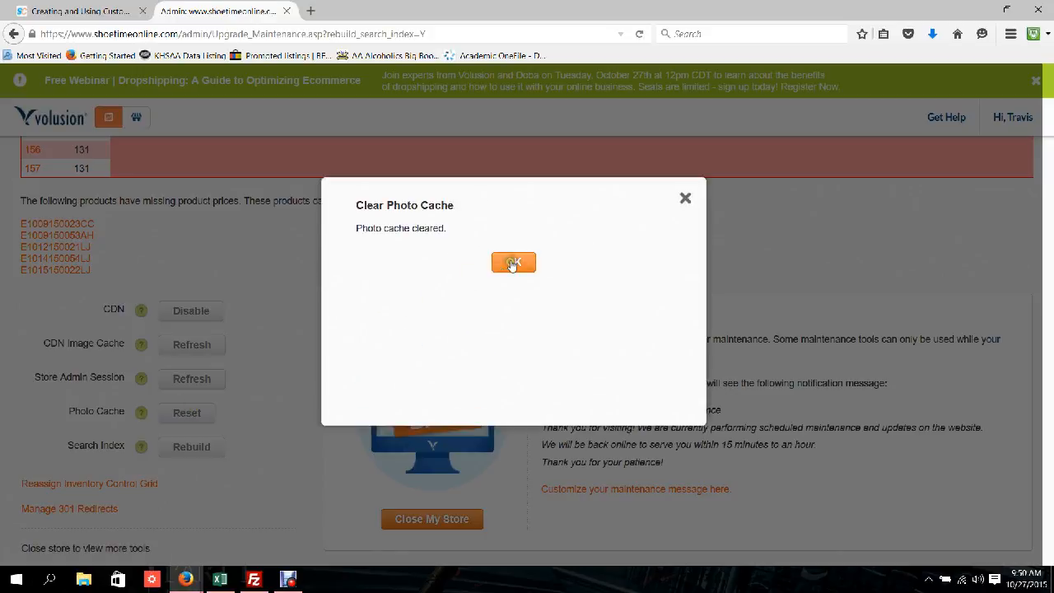
{"action": "left_click", "coordinate": [504, 262]}
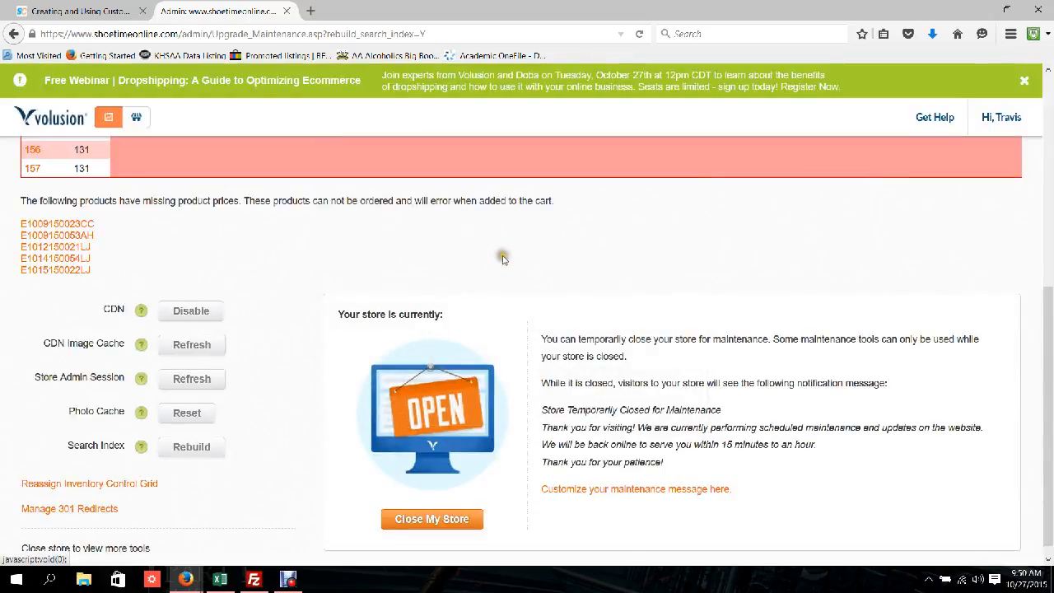
Open the product search from the Products inventory page and search for products with code E1023.
{"action": "scroll", "coordinate": [304, 335], "scroll_direction": "up", "scroll_amount": 5}
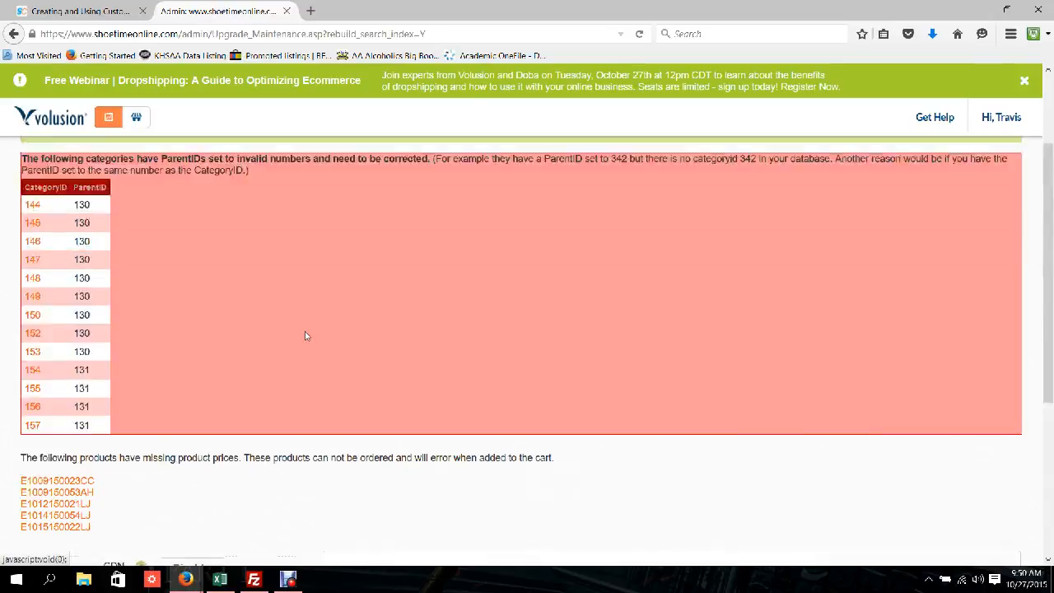
{"action": "mouse_move", "coordinate": [200, 146]}
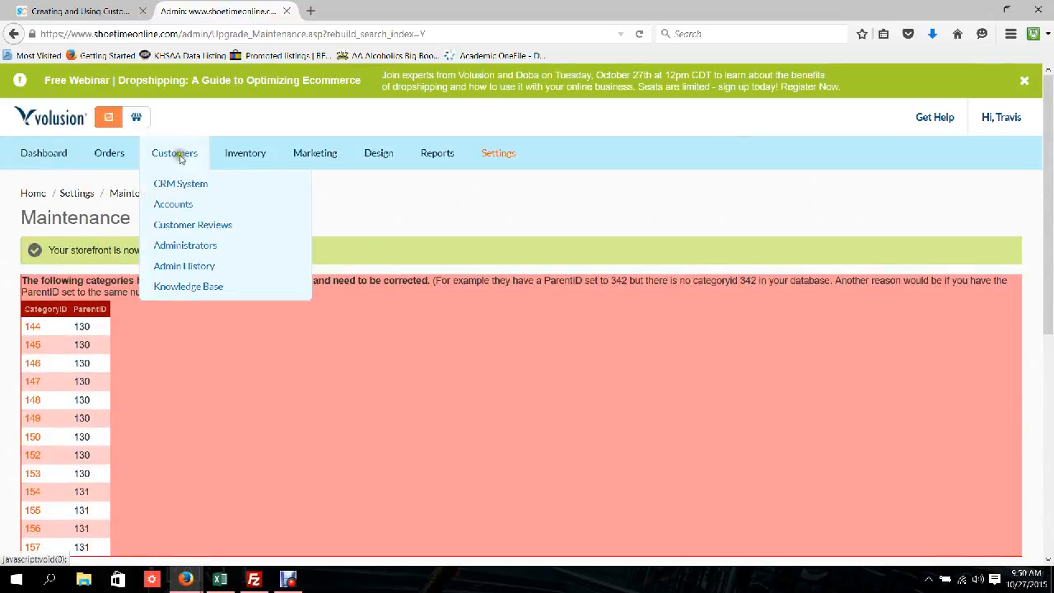
{"action": "mouse_move", "coordinate": [245, 153]}
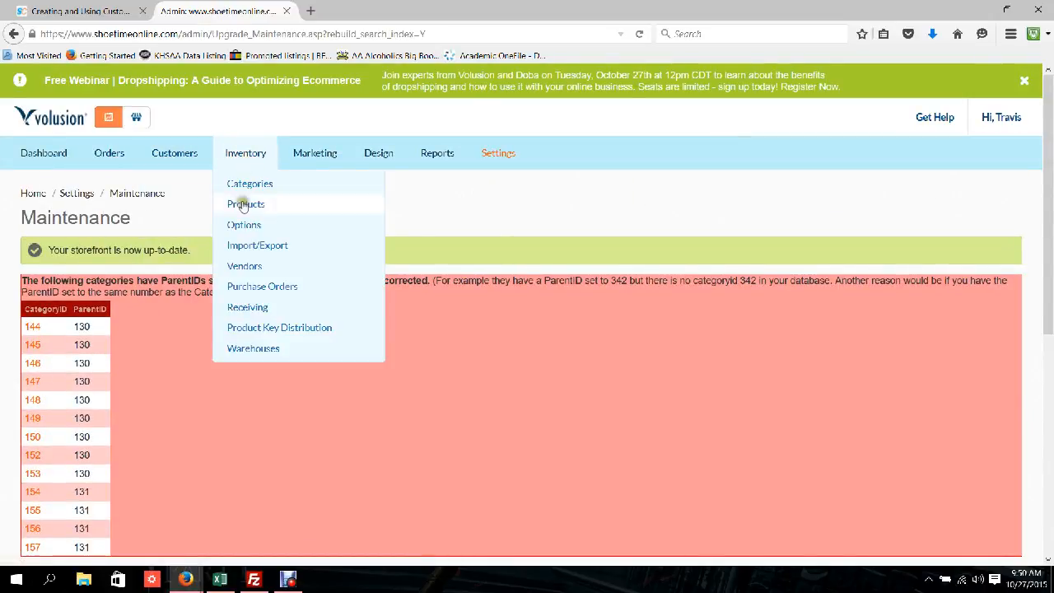
{"action": "left_click", "coordinate": [254, 206]}
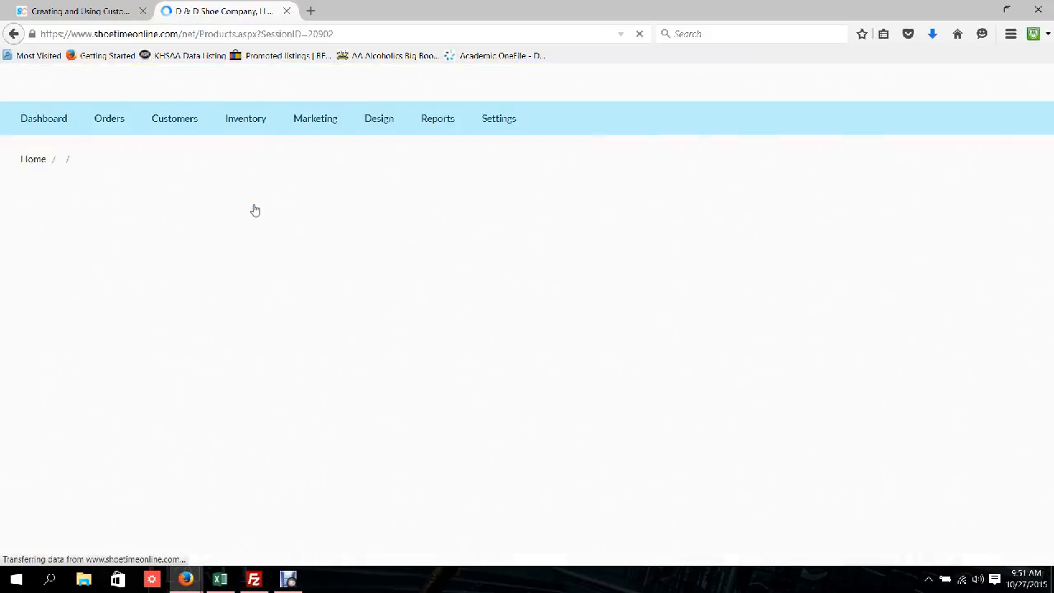
{"action": "mouse_move", "coordinate": [237, 127]}
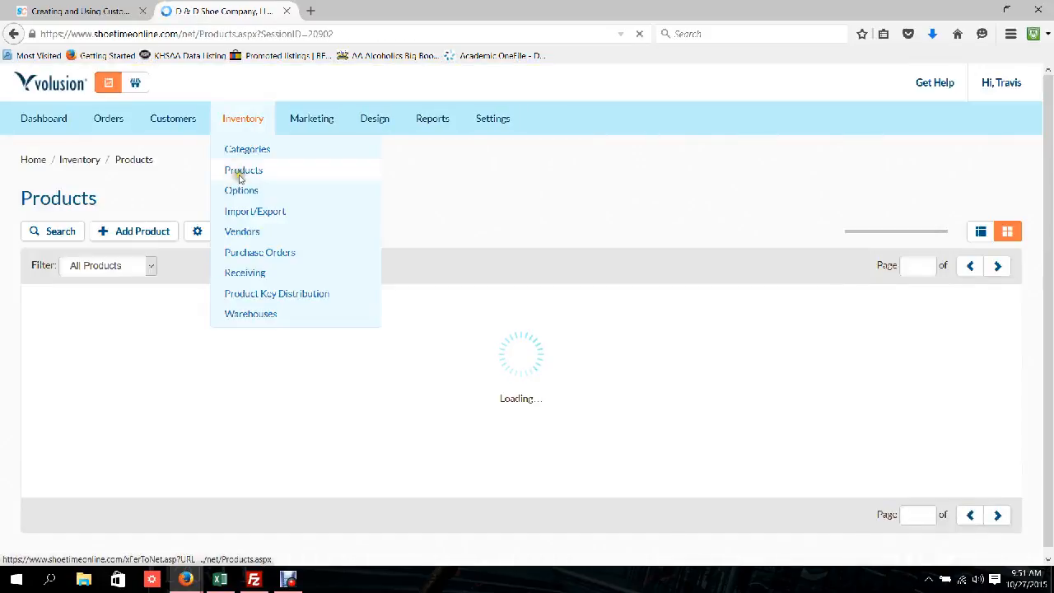
{"action": "left_click", "coordinate": [45, 235]}
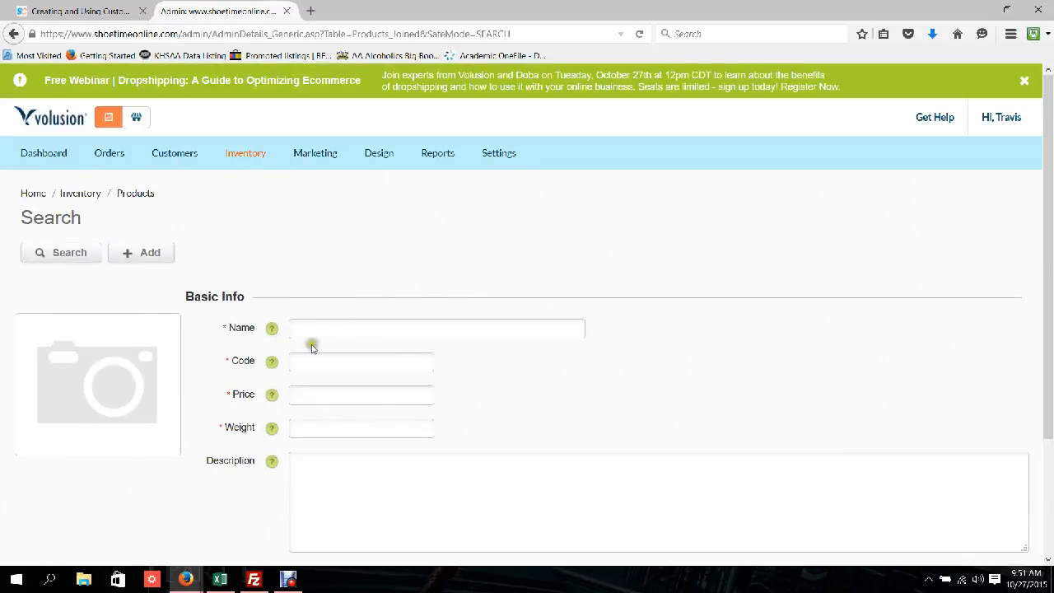
{"action": "left_click", "coordinate": [321, 355]}
{"action": "type", "text": "E1023"}
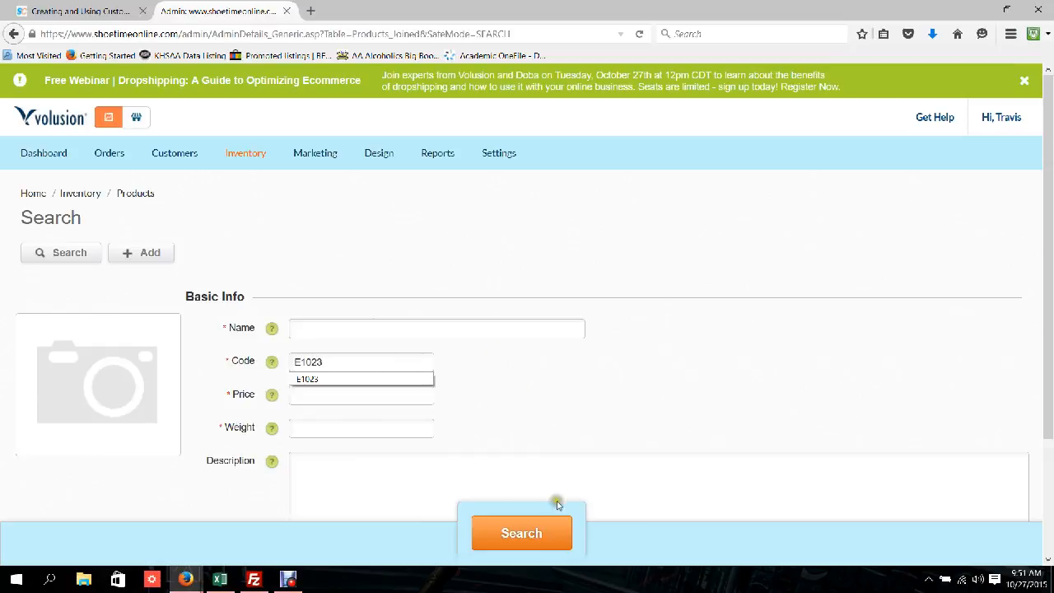
{"action": "left_click", "coordinate": [537, 532]}
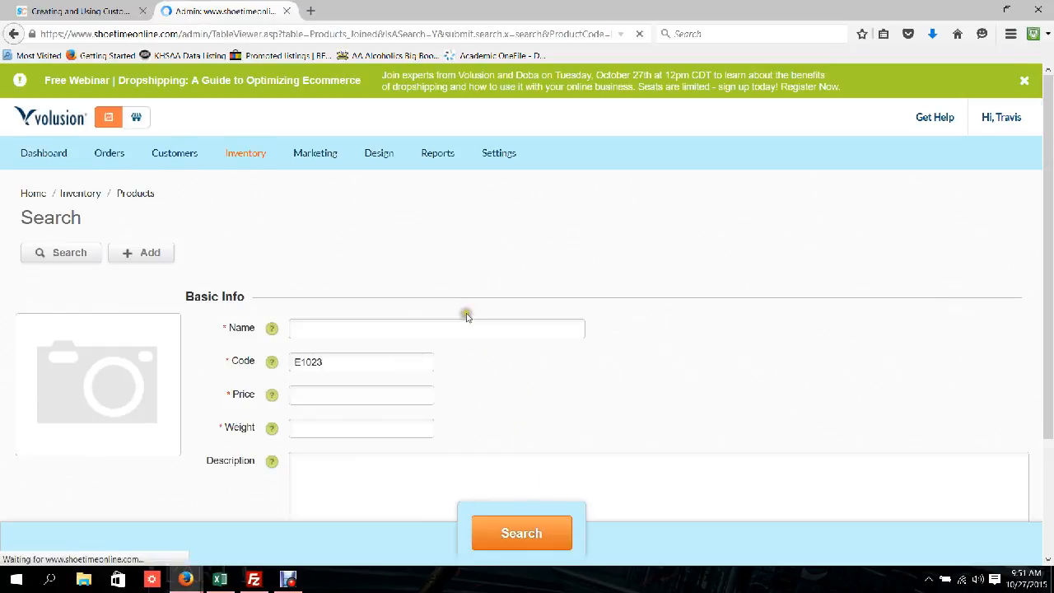
Examine the main images of the E1023 products and return to the start of the results.
{"action": "scroll", "coordinate": [420, 330], "scroll_direction": "down", "scroll_amount": 5}
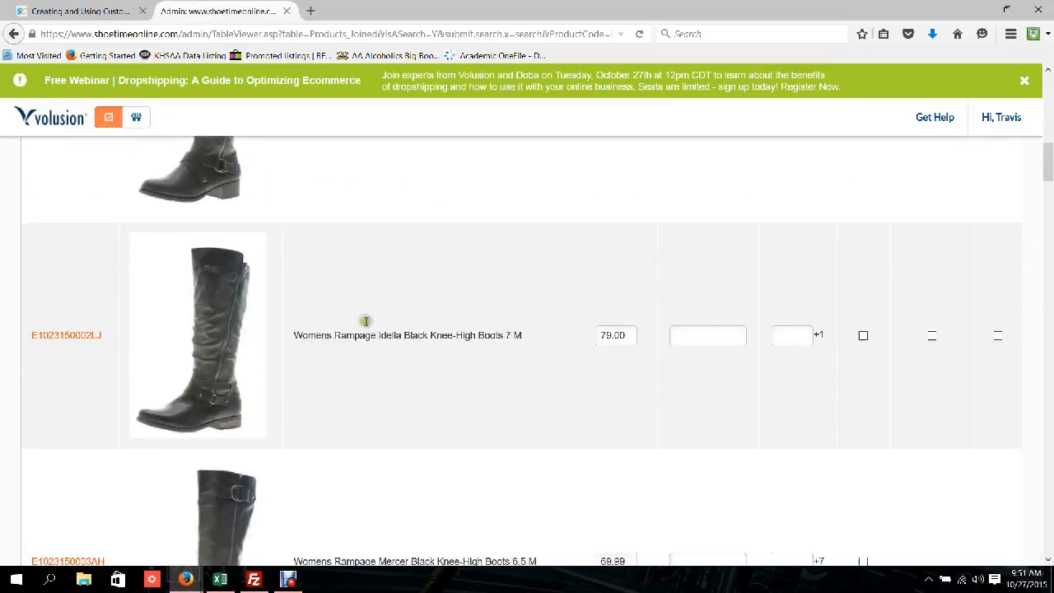
{"action": "scroll", "coordinate": [367, 319], "scroll_direction": "down", "scroll_amount": 15}
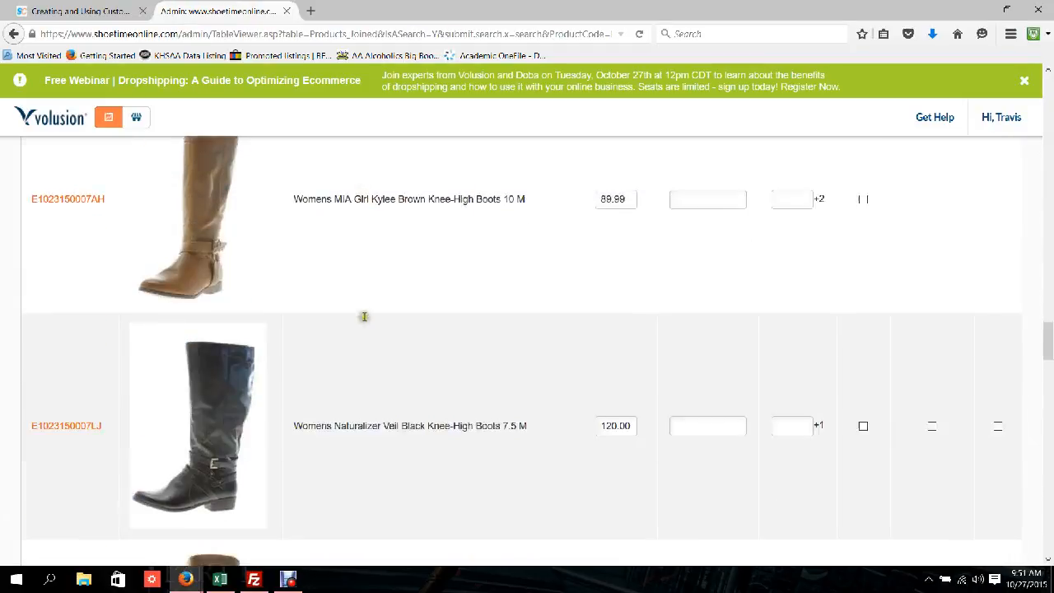
{"action": "scroll", "coordinate": [365, 319], "scroll_direction": "down", "scroll_amount": 10}
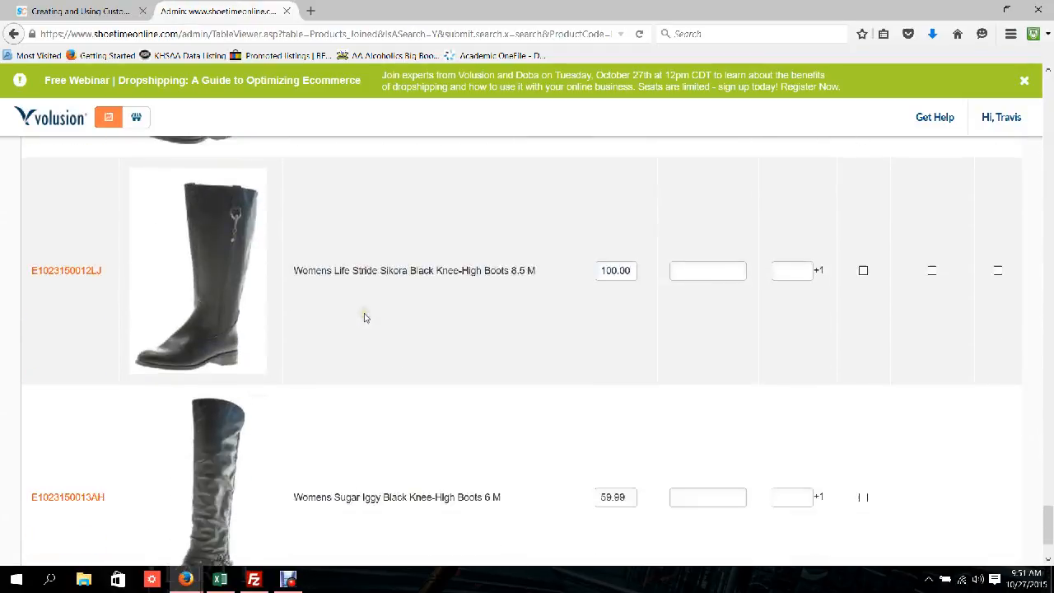
{"action": "left_click_drag", "start_coordinate": [1045, 537], "coordinate": [1049, 76]}
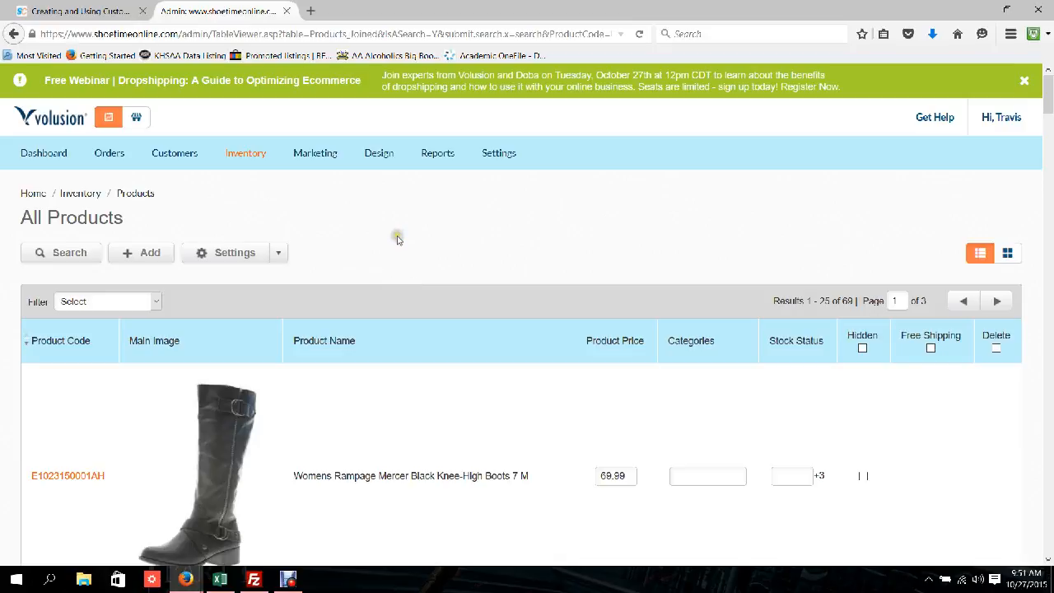
Open the standard data export for the store inventory and choose the Products table as the export source.
{"action": "mouse_move", "coordinate": [263, 160]}
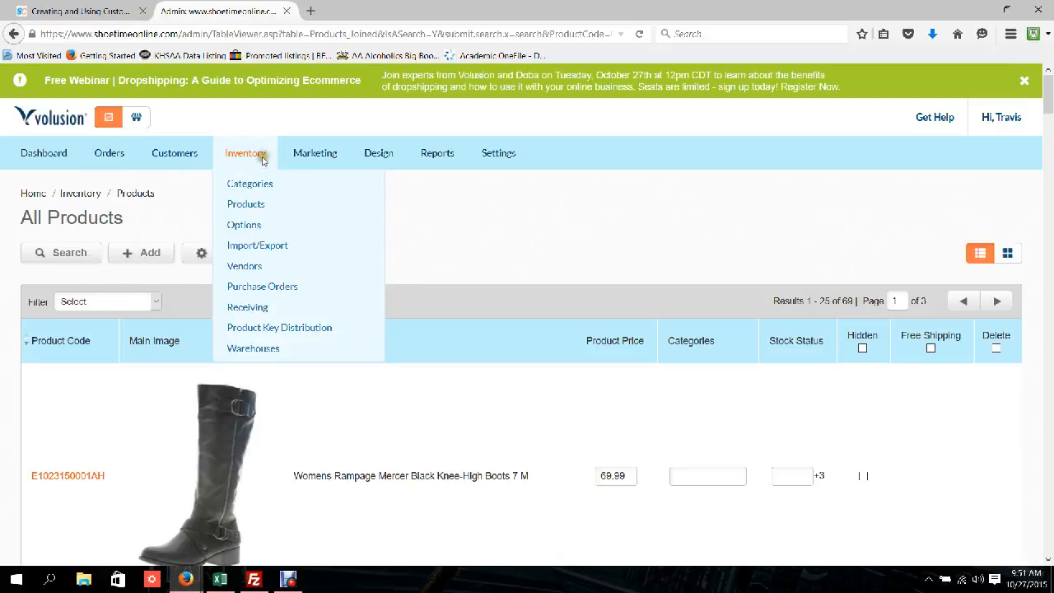
{"action": "left_click", "coordinate": [268, 246]}
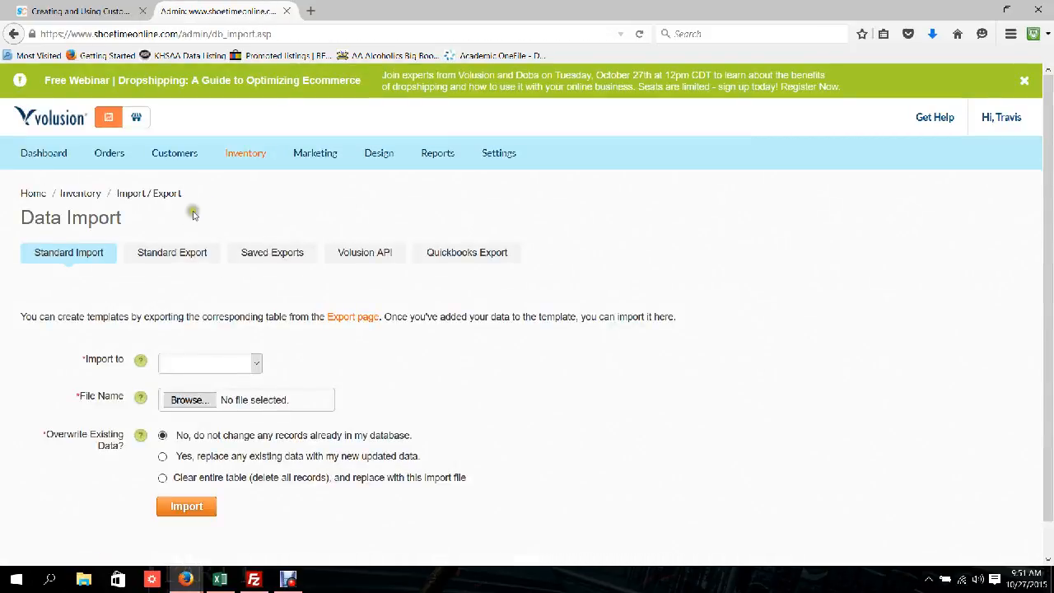
{"action": "left_click", "coordinate": [165, 254]}
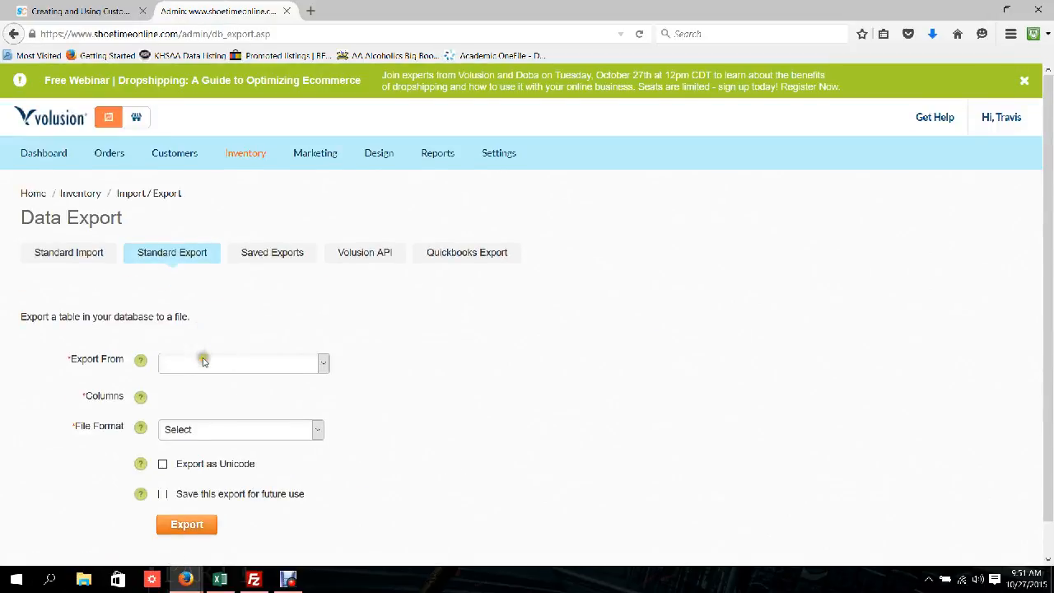
{"action": "left_click", "coordinate": [203, 361]}
{"action": "scroll", "coordinate": [215, 308], "scroll_direction": "down", "scroll_amount": 3}
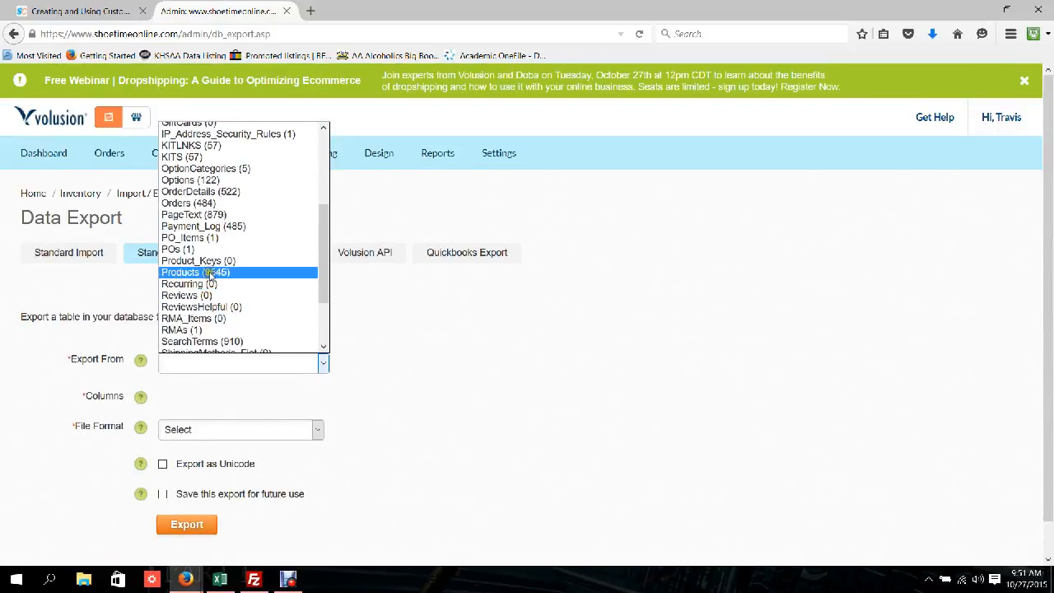
{"action": "left_click", "coordinate": [210, 276]}
Include the ProductCode, FreeShippingItem, ListPrice, SalePrice, CategoryIDs and PhotoURL columns in the Products export.
{"action": "scroll", "coordinate": [239, 309], "scroll_direction": "down", "scroll_amount": 3}
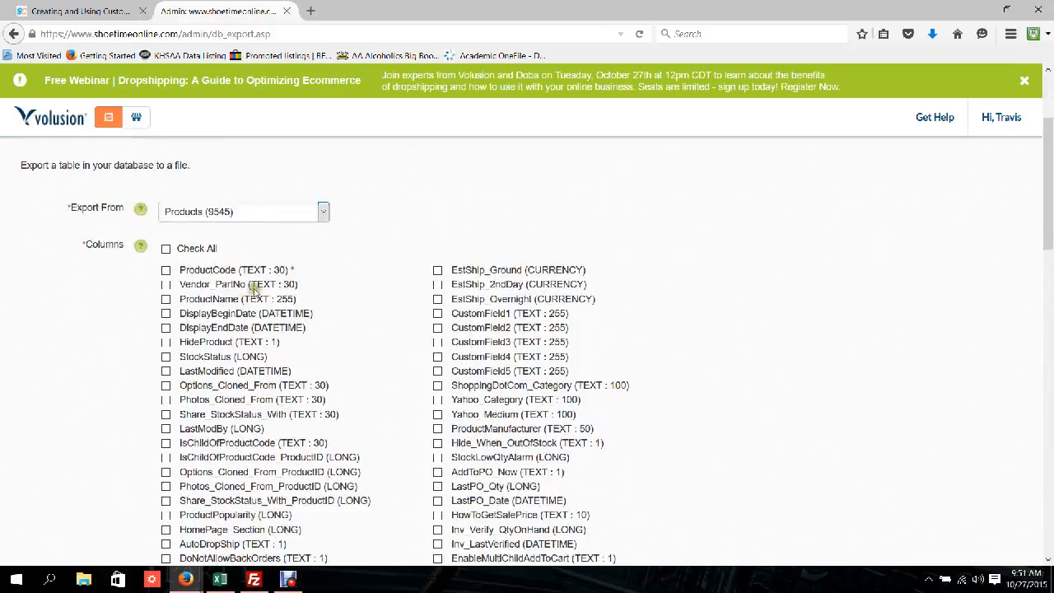
{"action": "left_click", "coordinate": [166, 271]}
{"action": "scroll", "coordinate": [167, 271], "scroll_direction": "down", "scroll_amount": 7}
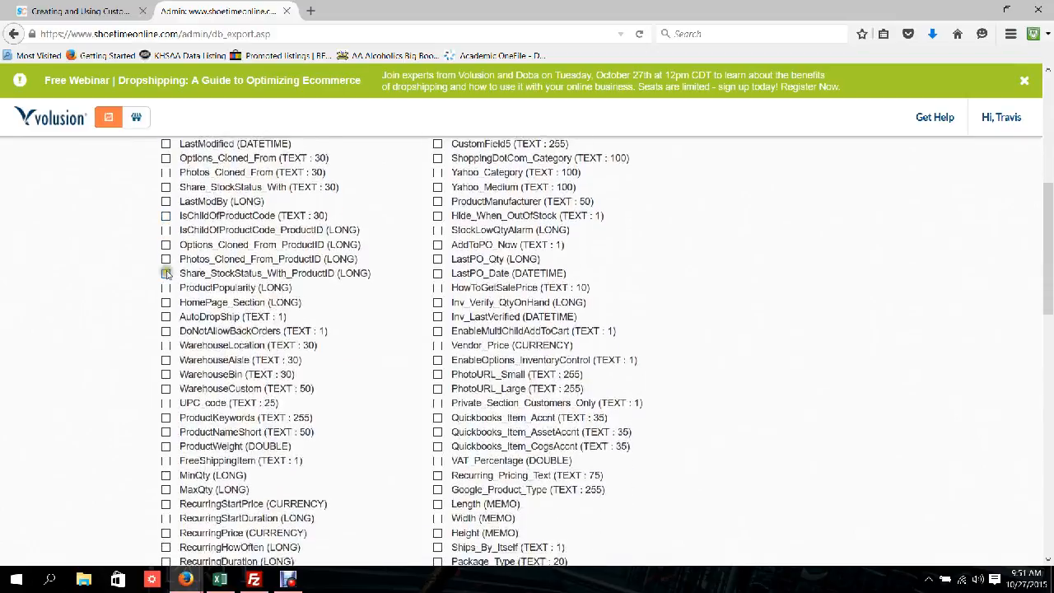
{"action": "scroll", "coordinate": [166, 274], "scroll_direction": "down", "scroll_amount": 1}
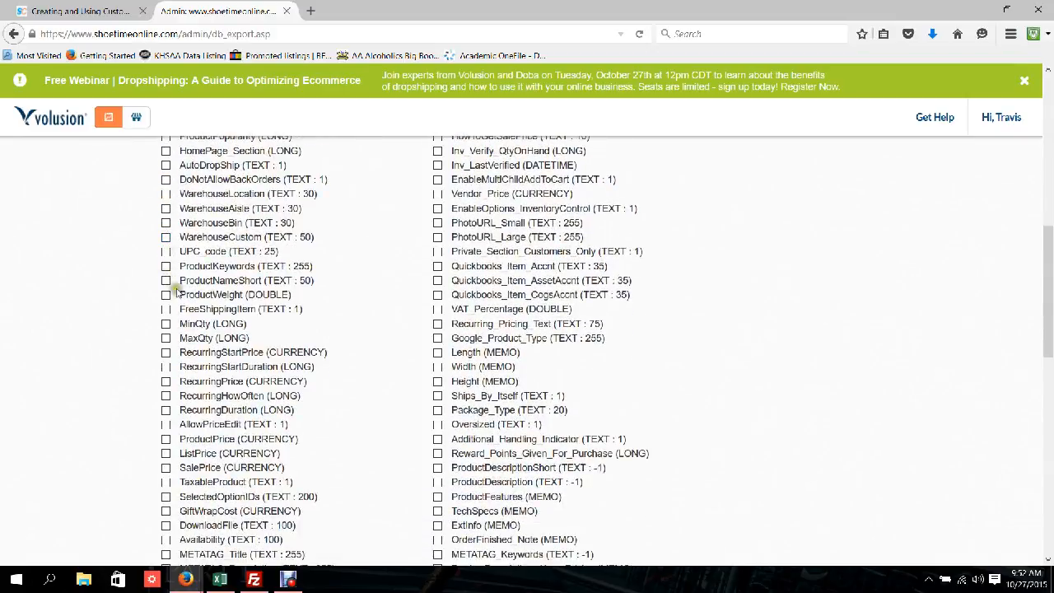
{"action": "left_click", "coordinate": [166, 310]}
{"action": "scroll", "coordinate": [112, 328], "scroll_direction": "down", "scroll_amount": 3}
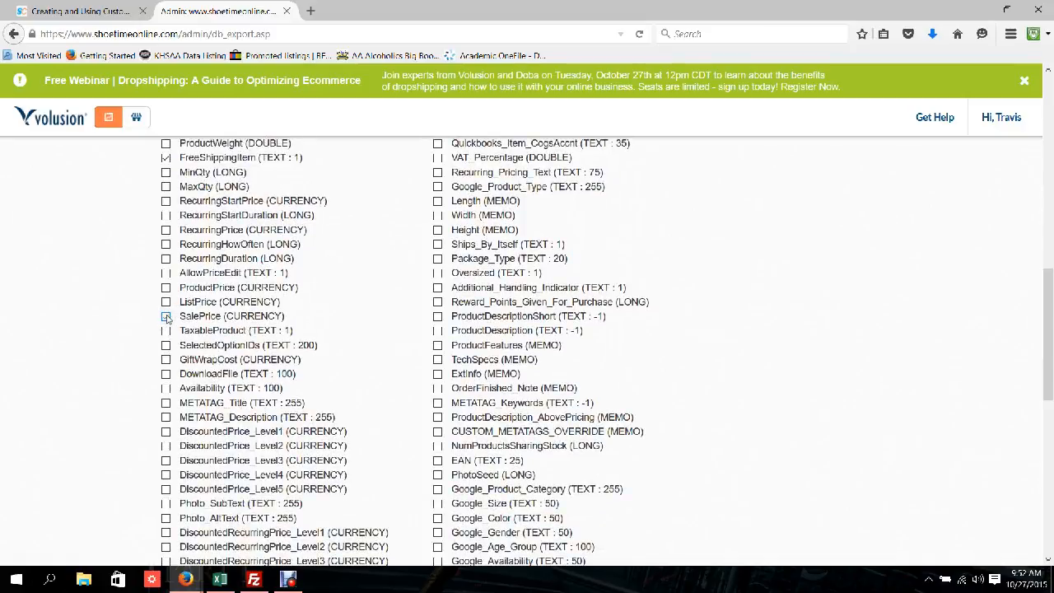
{"action": "scroll", "coordinate": [143, 325], "scroll_direction": "down", "scroll_amount": 2}
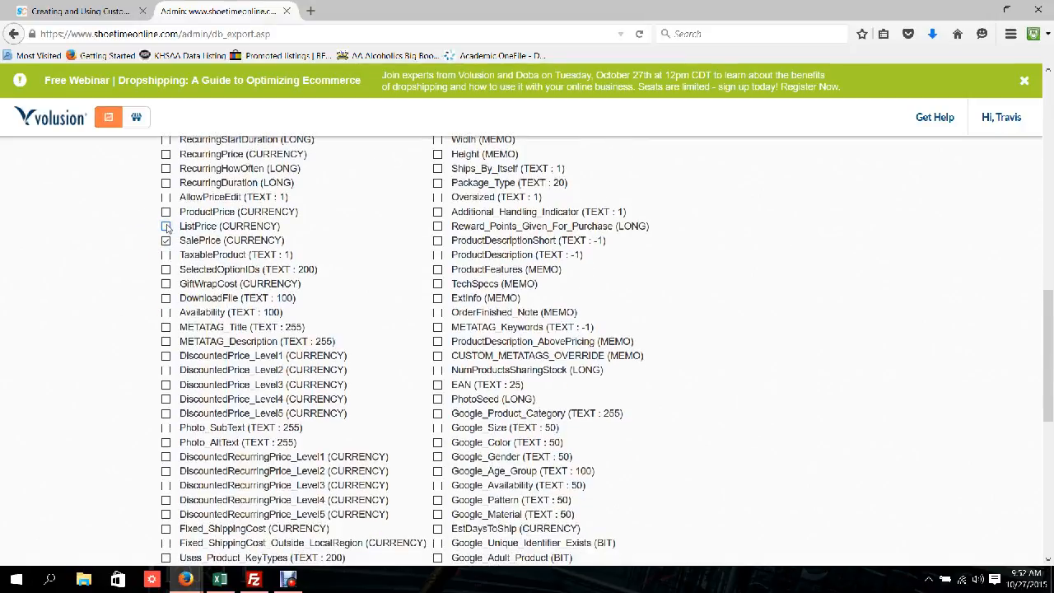
{"action": "scroll", "coordinate": [98, 318], "scroll_direction": "down", "scroll_amount": 4}
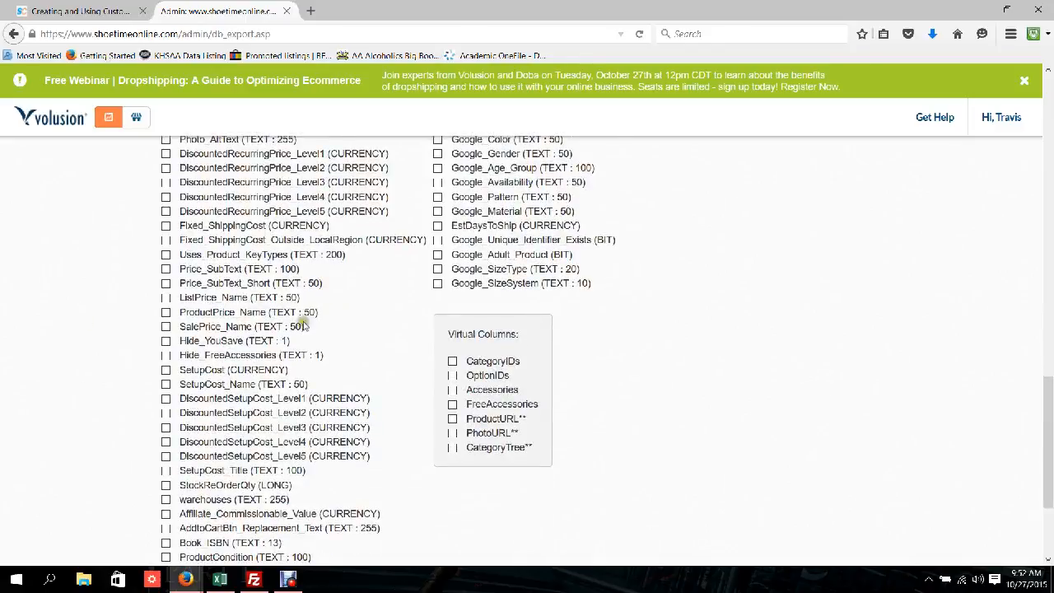
{"action": "left_click", "coordinate": [452, 361]}
{"action": "left_click", "coordinate": [452, 433]}
Set the export file format to CSV - Comma Delimited Text File and run the export.
{"action": "scroll", "coordinate": [443, 426], "scroll_direction": "down", "scroll_amount": 2}
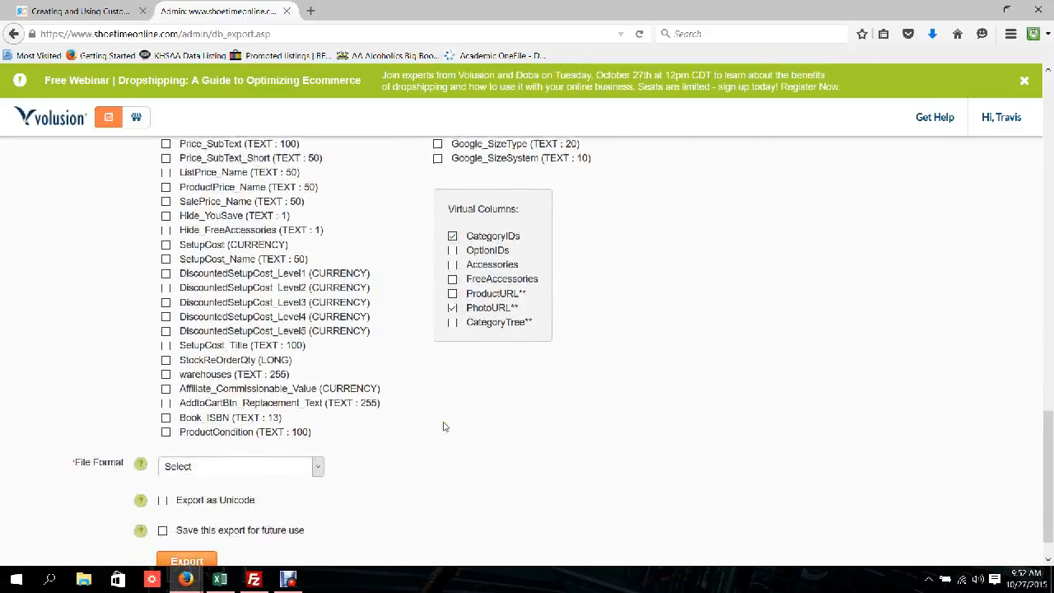
{"action": "left_click", "coordinate": [259, 427]}
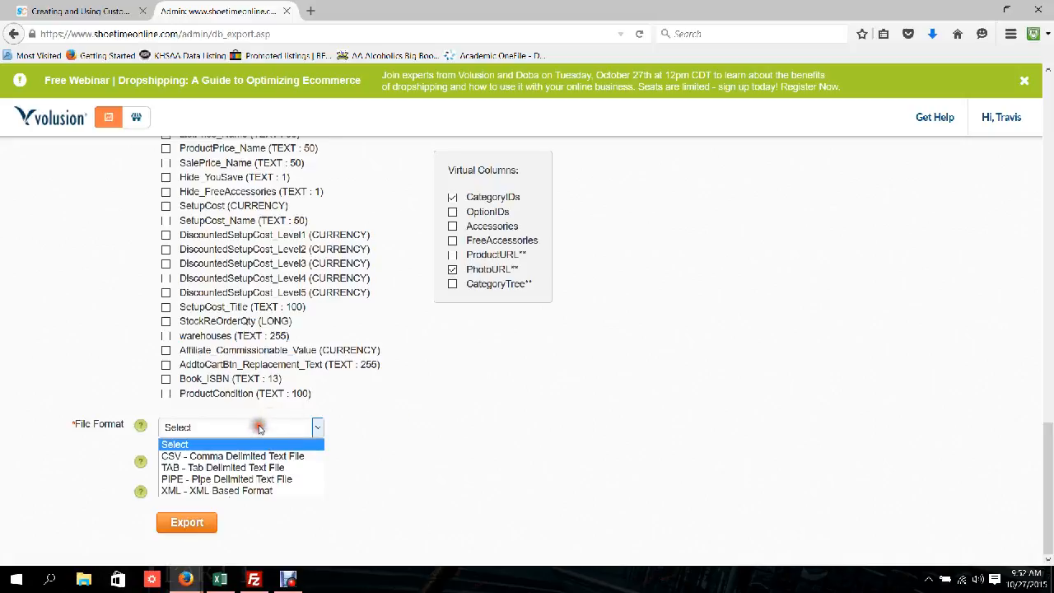
{"action": "left_click", "coordinate": [228, 457]}
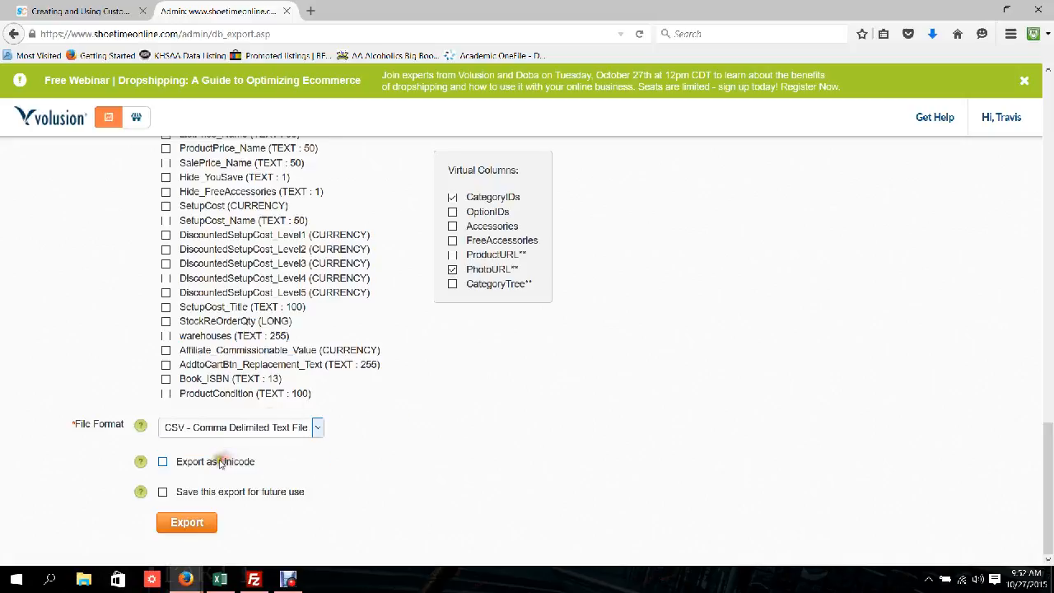
{"action": "left_click", "coordinate": [198, 524]}
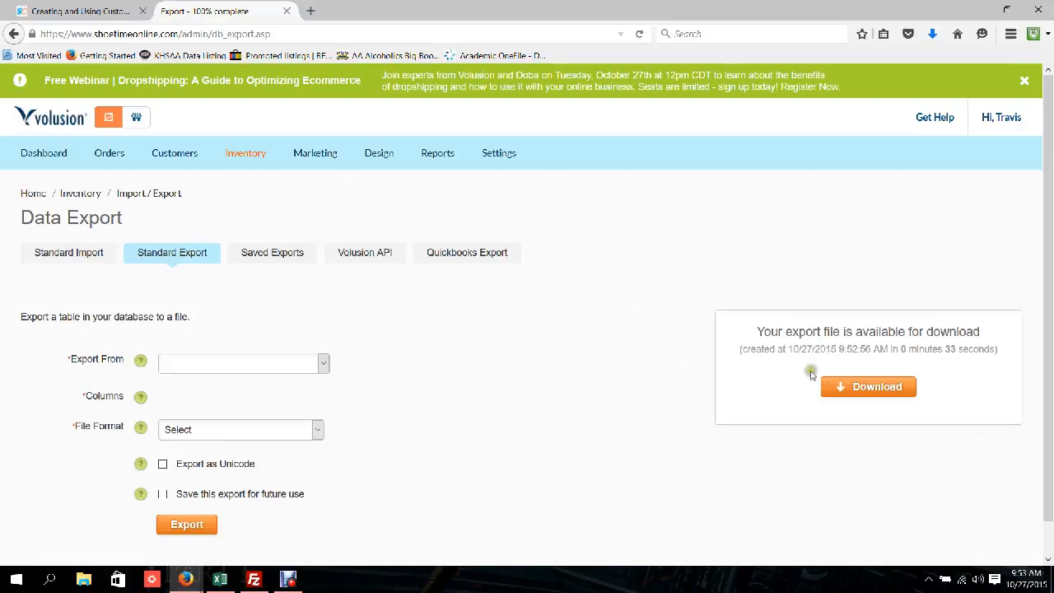
Download the export file, open it in Microsoft Excel and widen the productcode column to fit the full codes.
{"action": "left_click", "coordinate": [848, 386]}
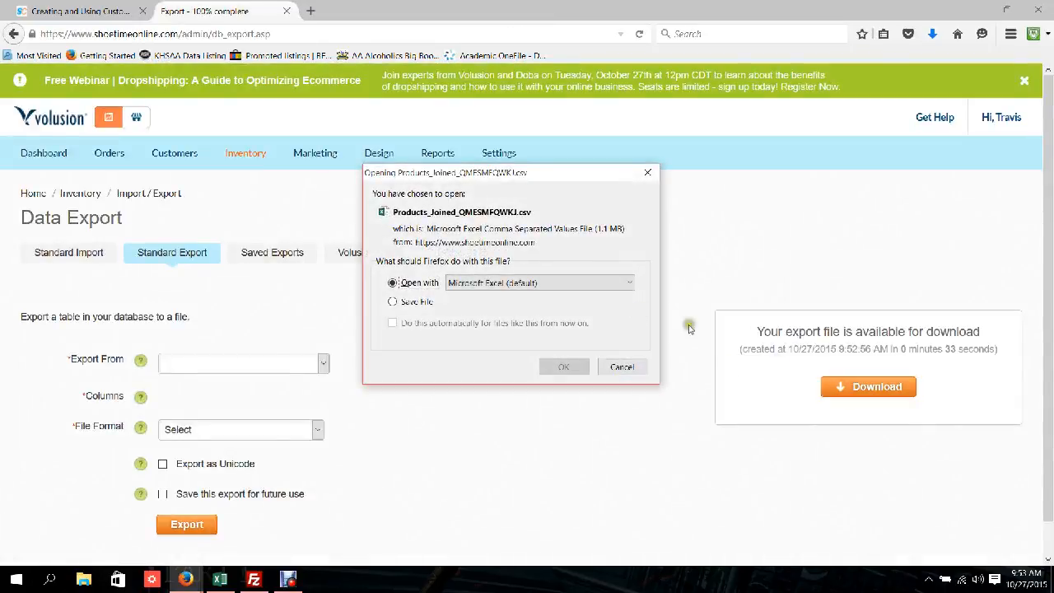
{"action": "left_click", "coordinate": [564, 368]}
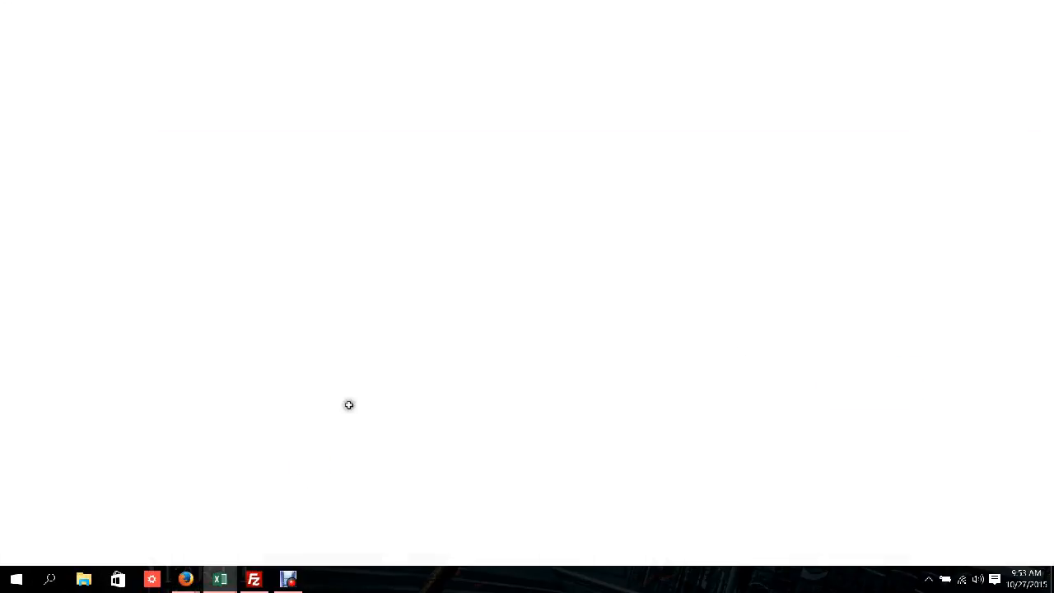
{"action": "left_click_drag", "start_coordinate": [106, 142], "coordinate": [414, 142]}
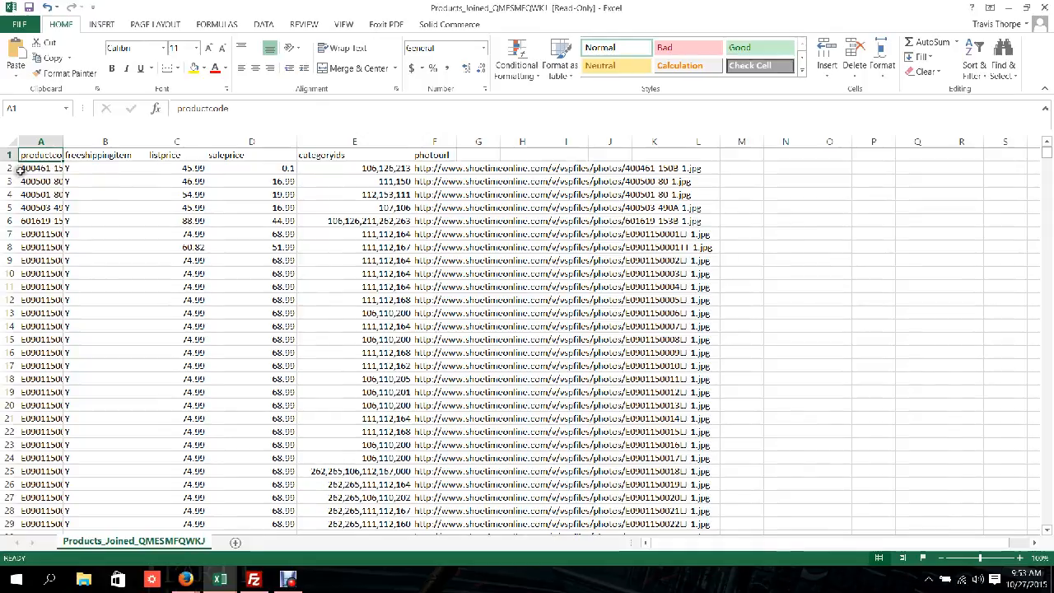
{"action": "left_click_drag", "start_coordinate": [63, 142], "coordinate": [94, 141]}
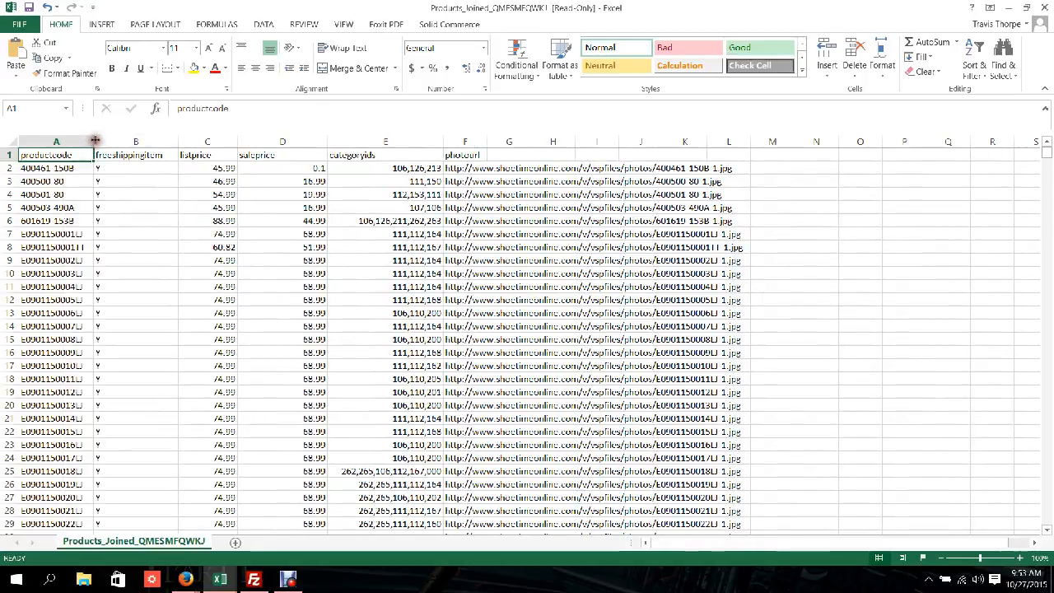
Delete rows 2 to 3185, which hold all the products listed before the first E1023 product.
{"action": "left_click", "coordinate": [9, 167]}
{"action": "scroll", "coordinate": [47, 339], "scroll_direction": "down", "scroll_amount": 20}
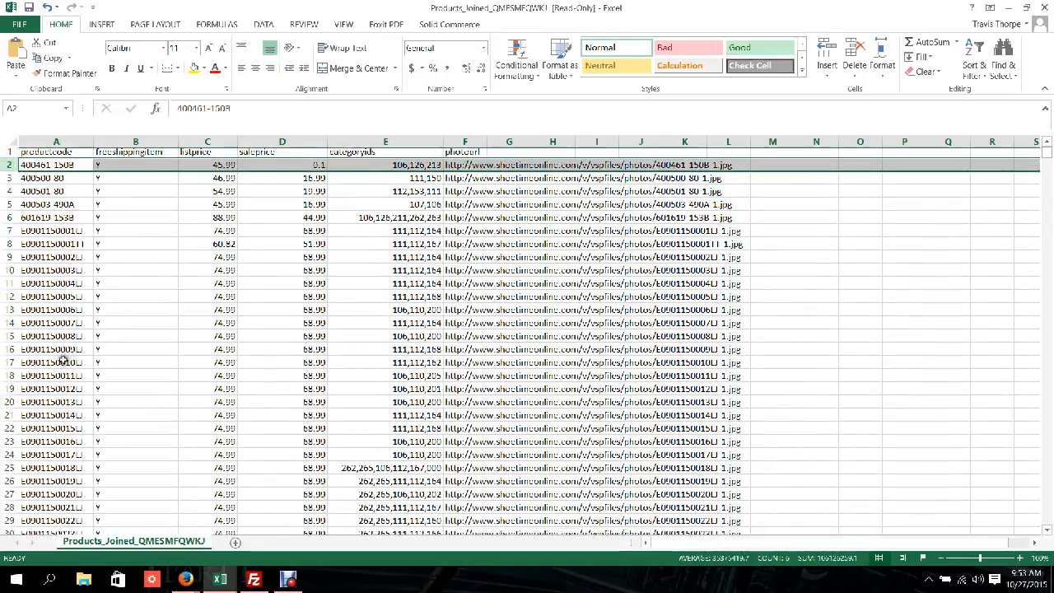
{"action": "scroll", "coordinate": [47, 339], "scroll_direction": "down", "scroll_amount": 1}
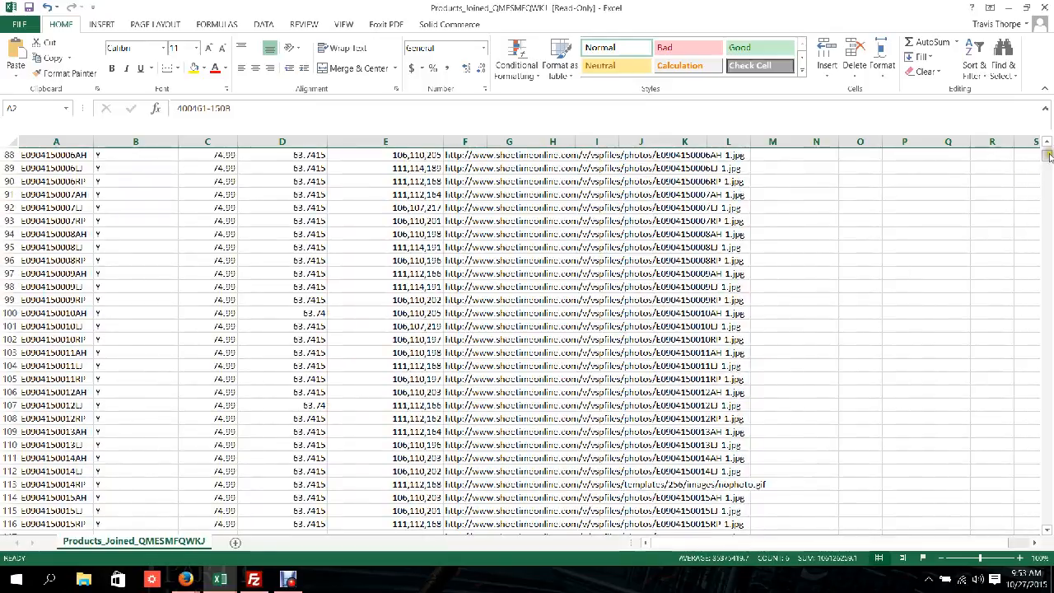
{"action": "left_click_drag", "start_coordinate": [1049, 157], "coordinate": [1048, 272]}
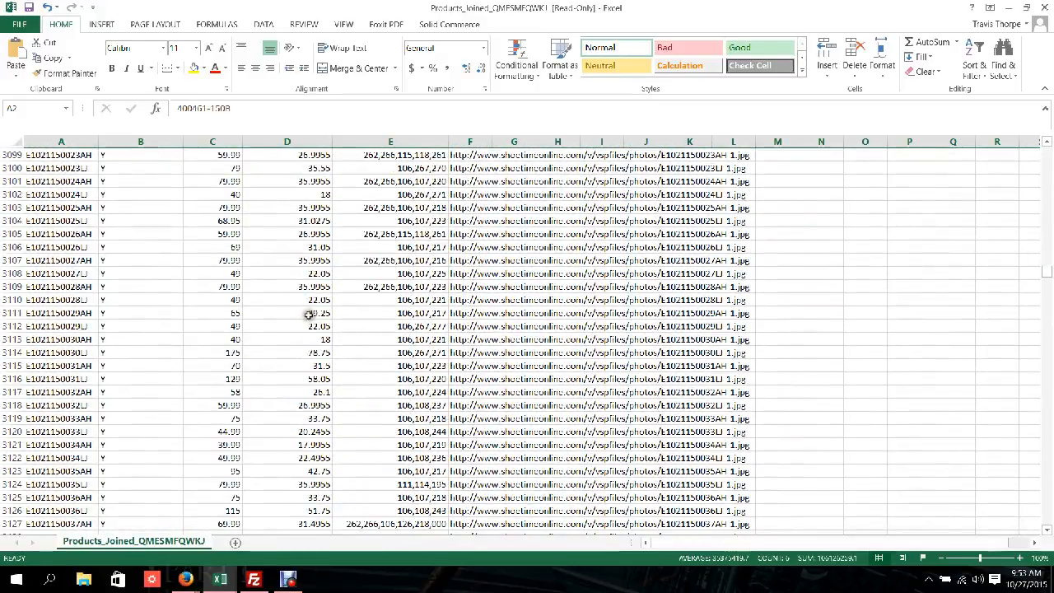
{"action": "scroll", "coordinate": [308, 314], "scroll_direction": "down", "scroll_amount": 20}
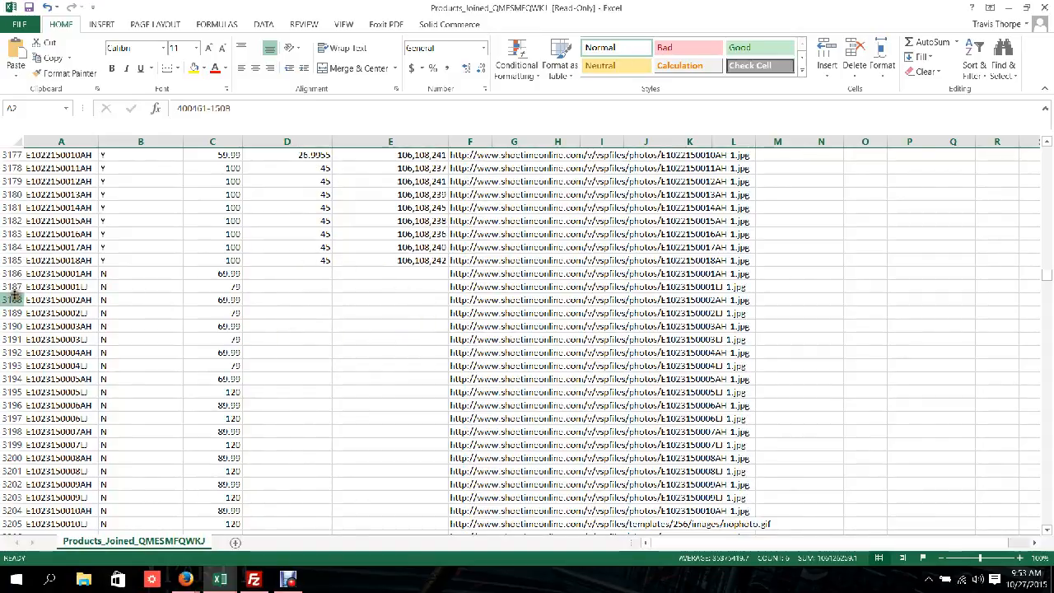
{"action": "left_click", "coordinate": [12, 259], "text": "shift"}
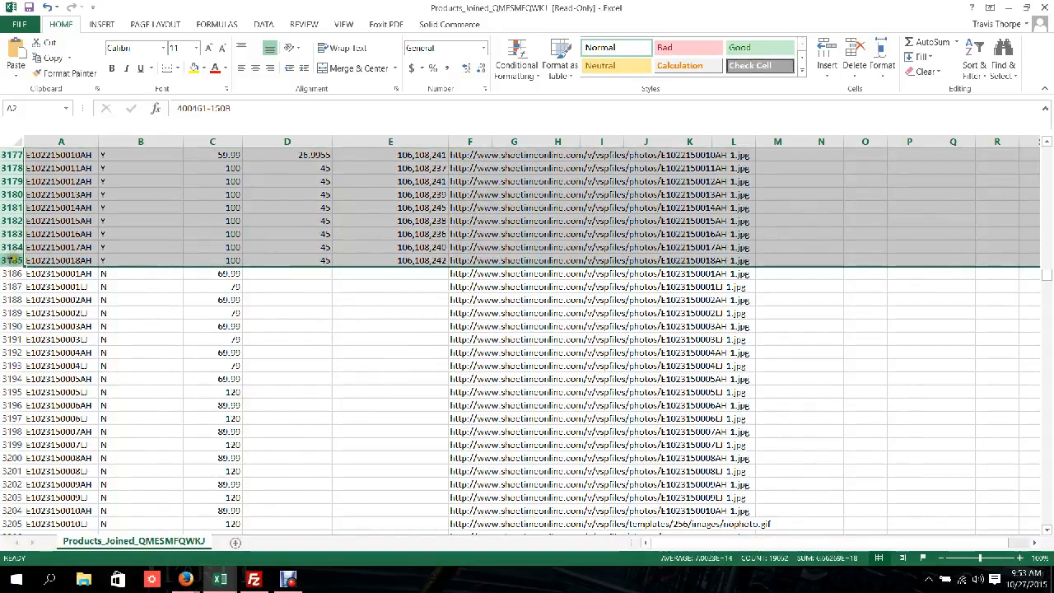
{"action": "right_click", "coordinate": [11, 259]}
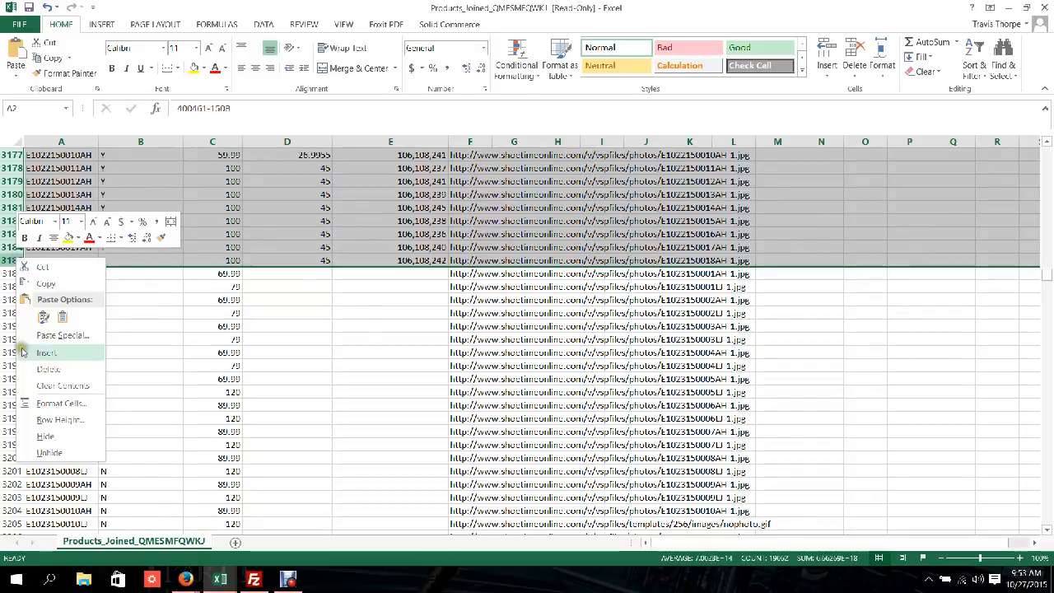
{"action": "left_click", "coordinate": [46, 369]}
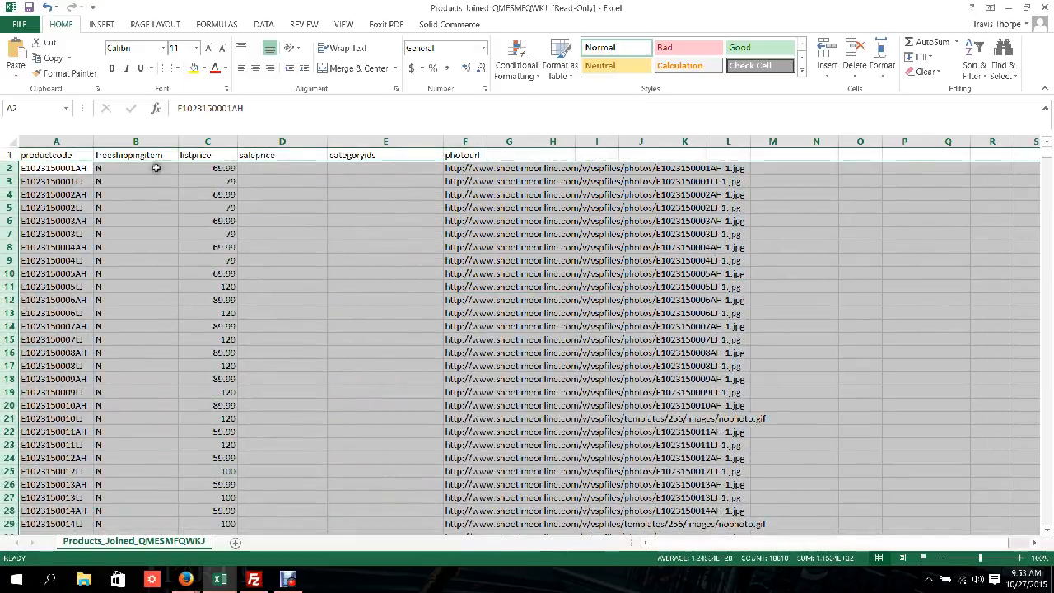
{"action": "left_click", "coordinate": [159, 182]}
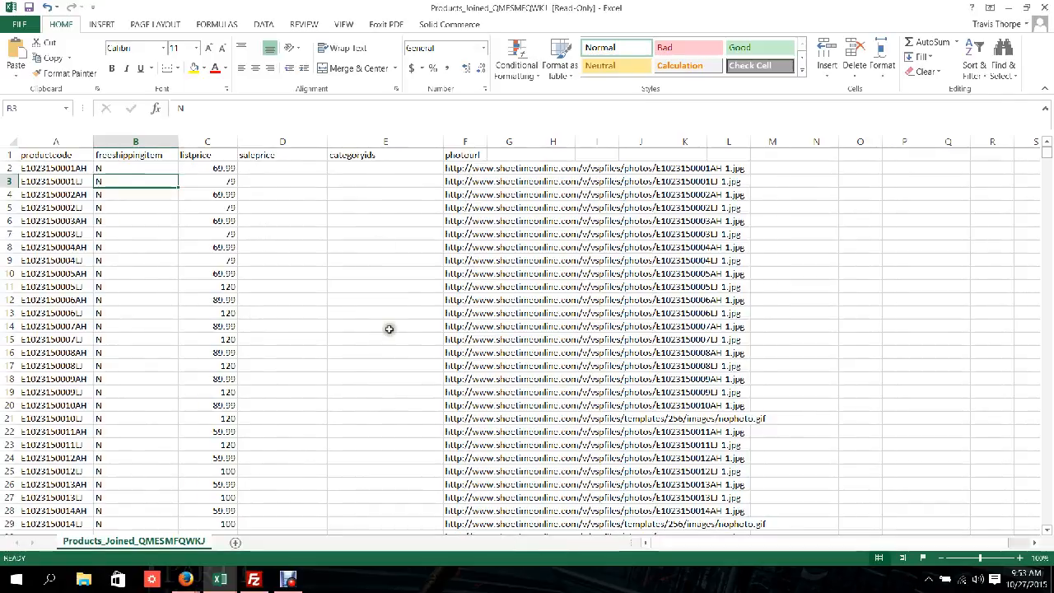
Delete every row after the last E1023 product, from row 71 to row 6363, and return to the start of the sheet.
{"action": "scroll", "coordinate": [387, 325], "scroll_direction": "down", "scroll_amount": 17}
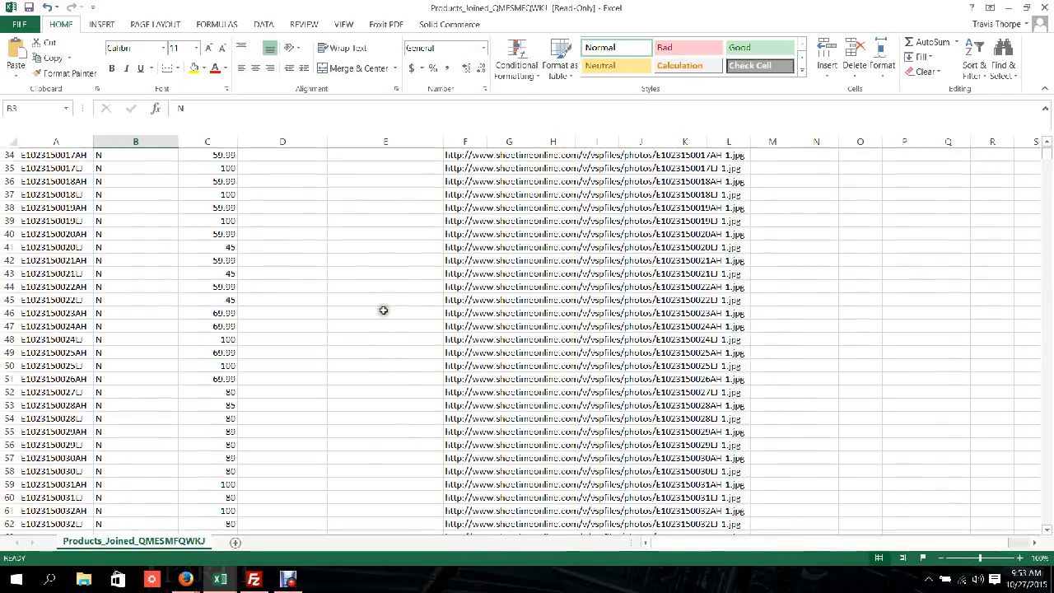
{"action": "scroll", "coordinate": [373, 312], "scroll_direction": "down", "scroll_amount": 2}
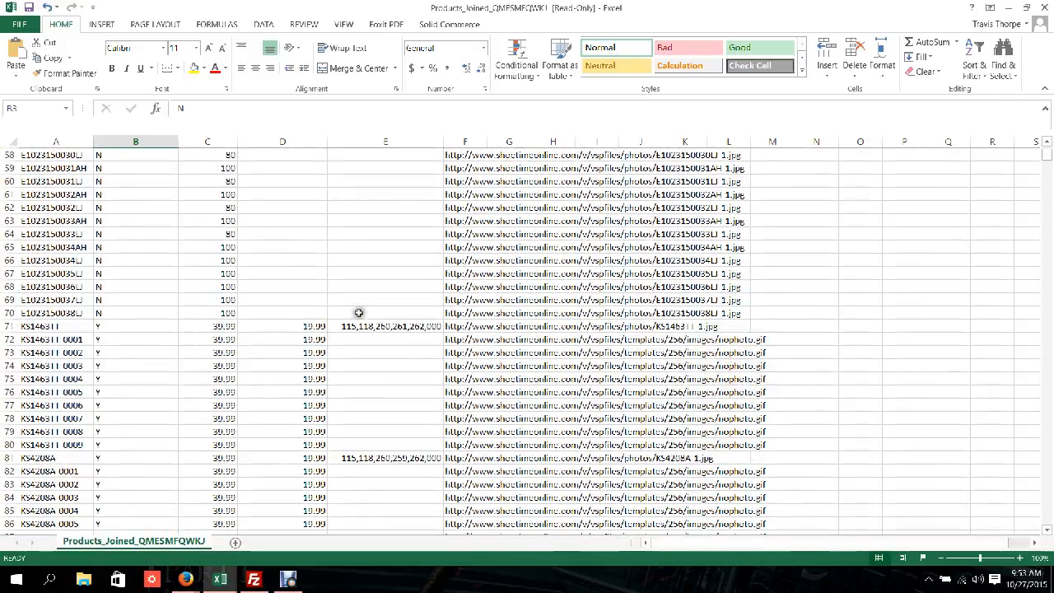
{"action": "left_click", "coordinate": [6, 327]}
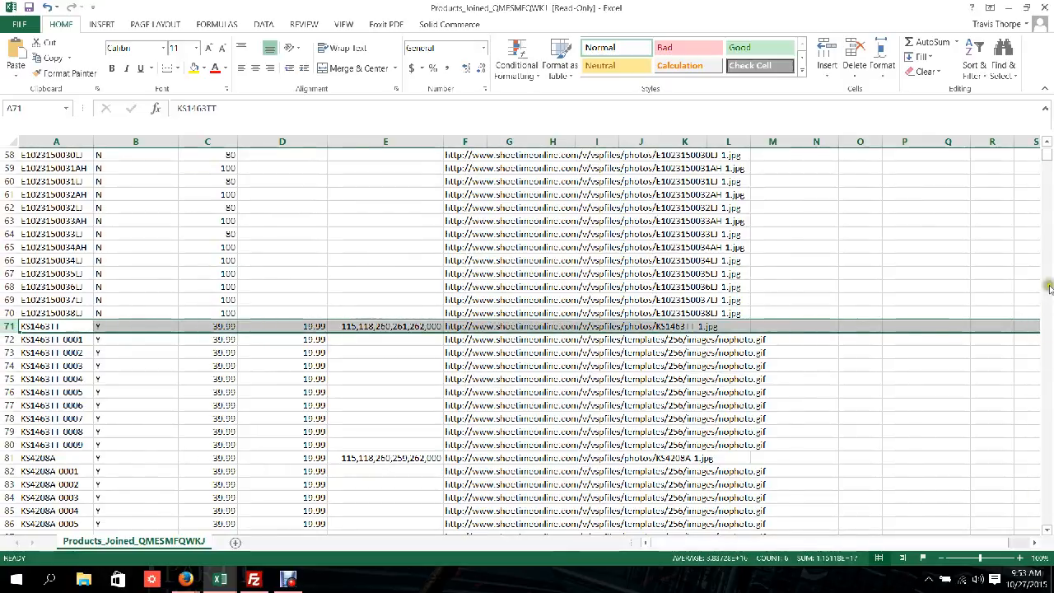
{"action": "left_click_drag", "start_coordinate": [1047, 161], "coordinate": [1047, 396]}
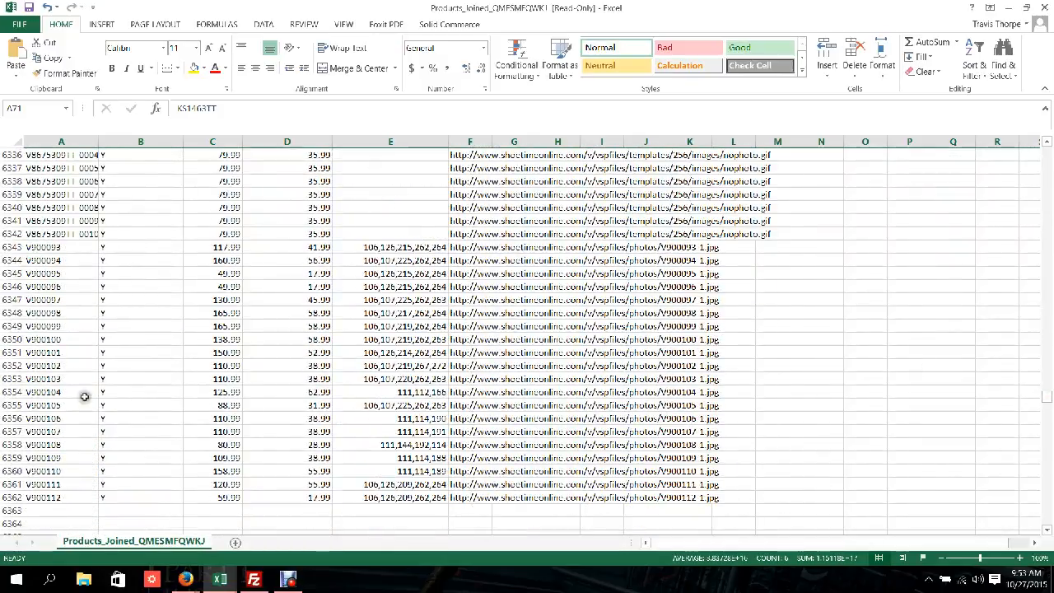
{"action": "scroll", "coordinate": [25, 400], "scroll_direction": "down", "scroll_amount": 4}
{"action": "left_click", "coordinate": [12, 352], "text": "shift"}
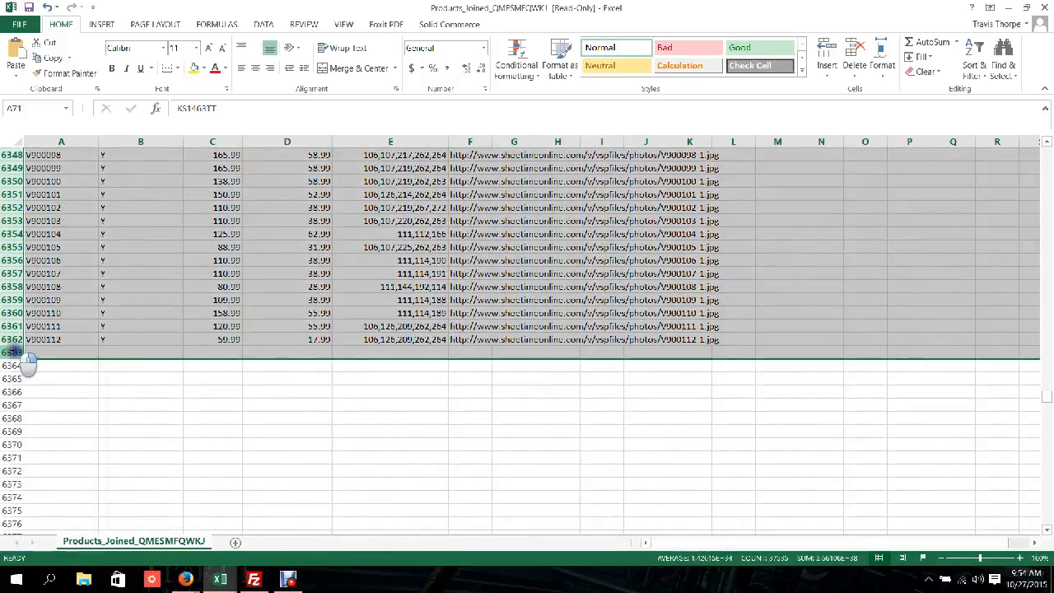
{"action": "right_click", "coordinate": [16, 353]}
{"action": "left_click", "coordinate": [65, 463]}
{"action": "scroll", "coordinate": [174, 370], "scroll_direction": "up", "scroll_amount": 19}
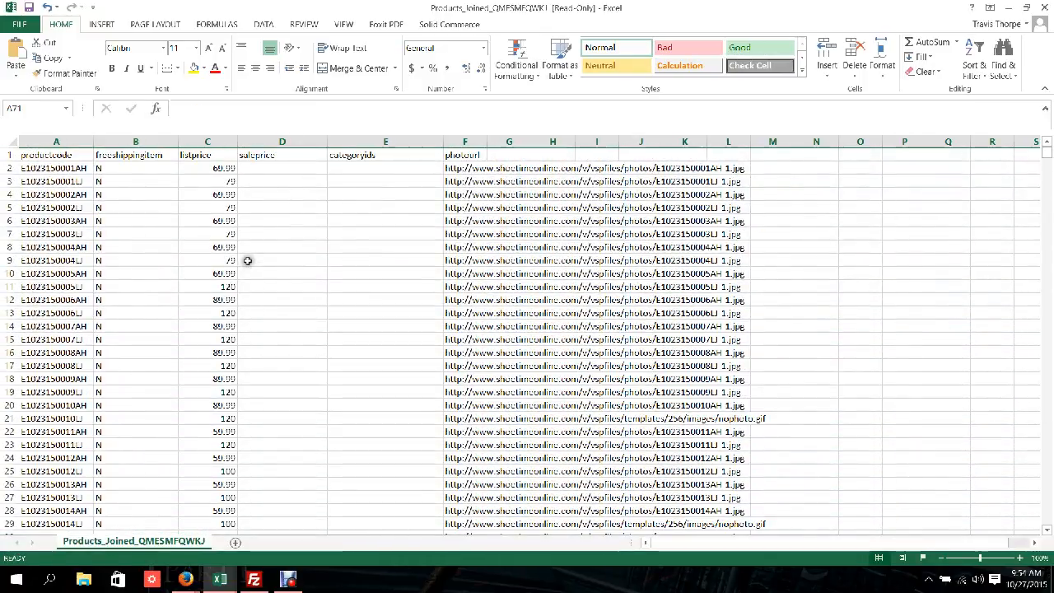
Start saving a copy of the trimmed product sheet on the computer, choosing the File Exchange folder as the destination.
{"action": "left_click", "coordinate": [140, 168]}
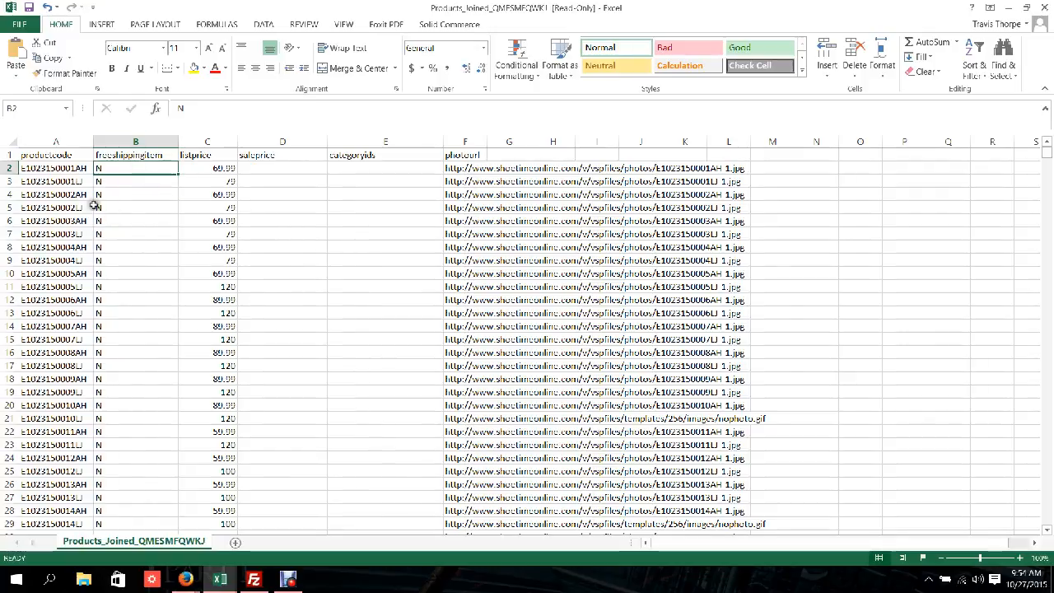
{"action": "left_click", "coordinate": [77, 156]}
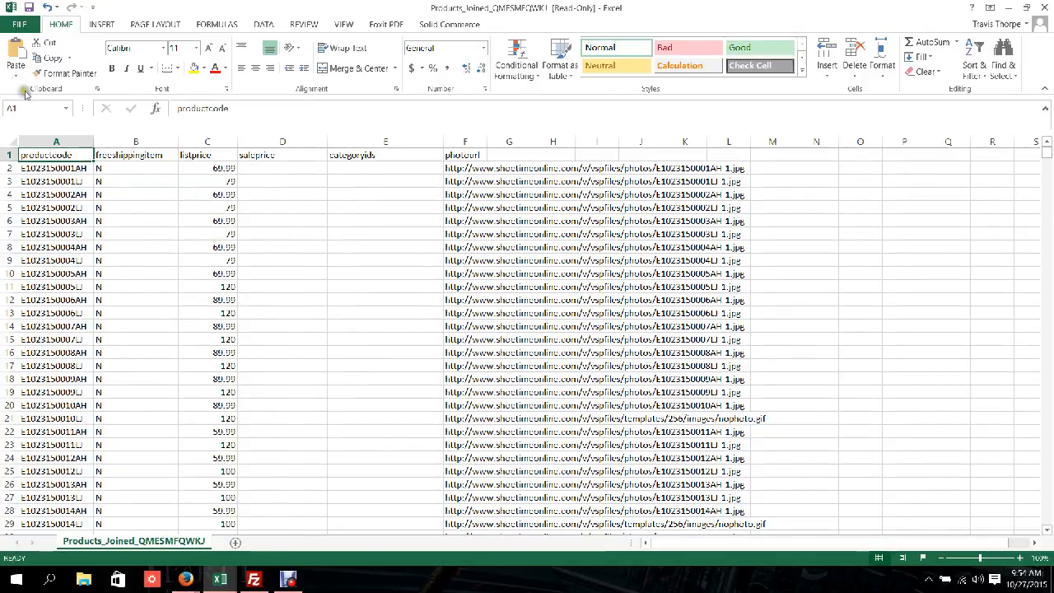
{"action": "left_click", "coordinate": [22, 25]}
{"action": "left_click", "coordinate": [34, 146]}
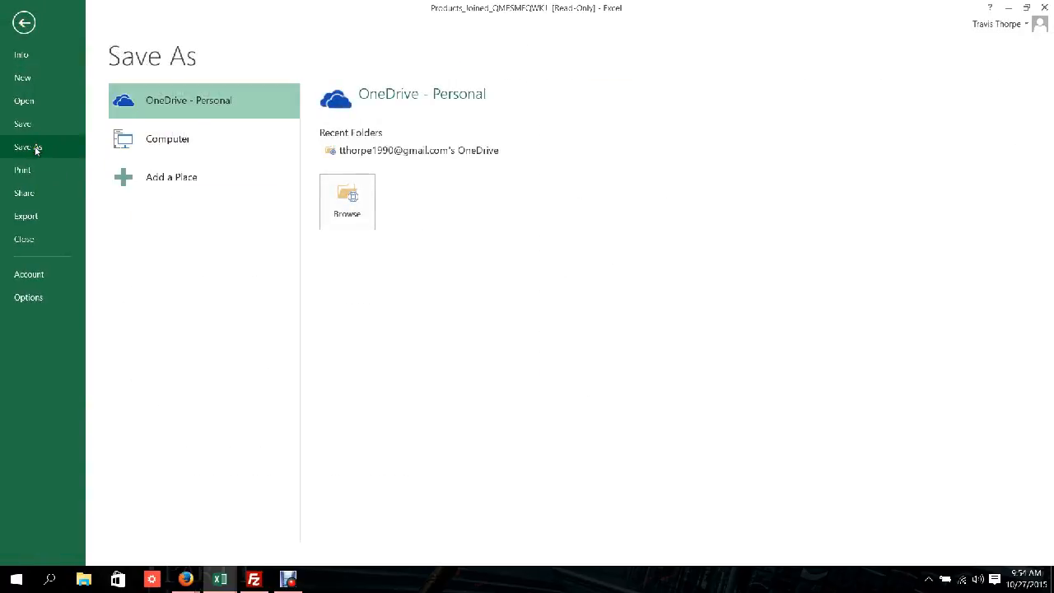
{"action": "left_click", "coordinate": [224, 137]}
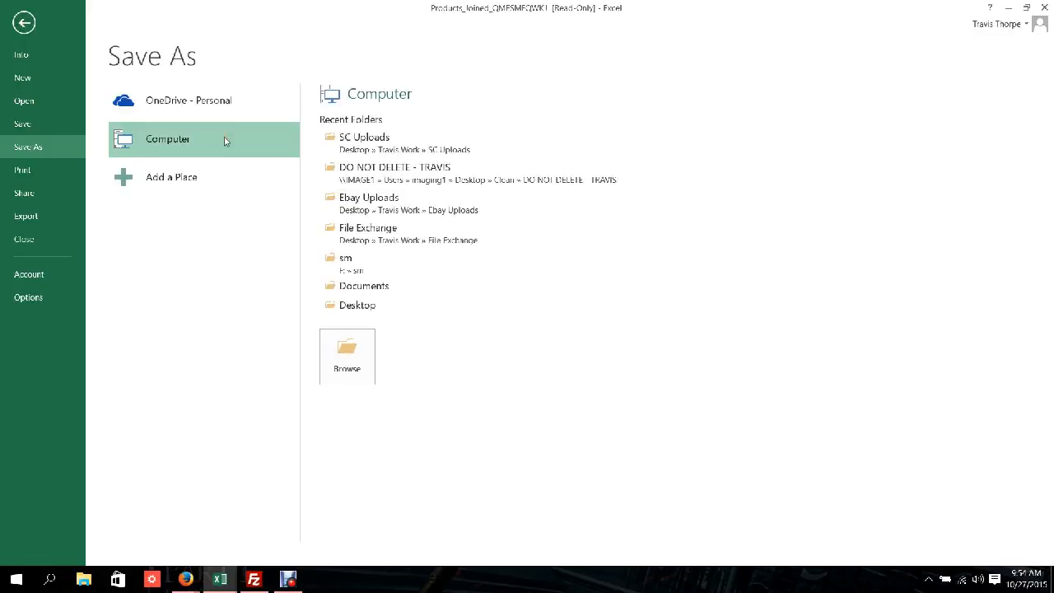
{"action": "left_click", "coordinate": [416, 236]}
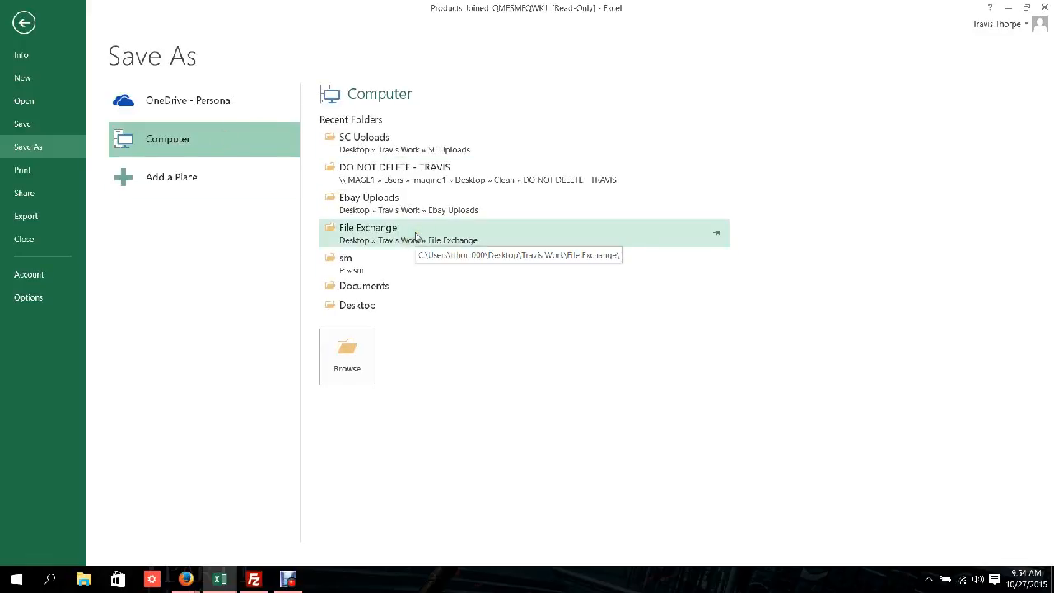
{"action": "left_click", "coordinate": [416, 236]}
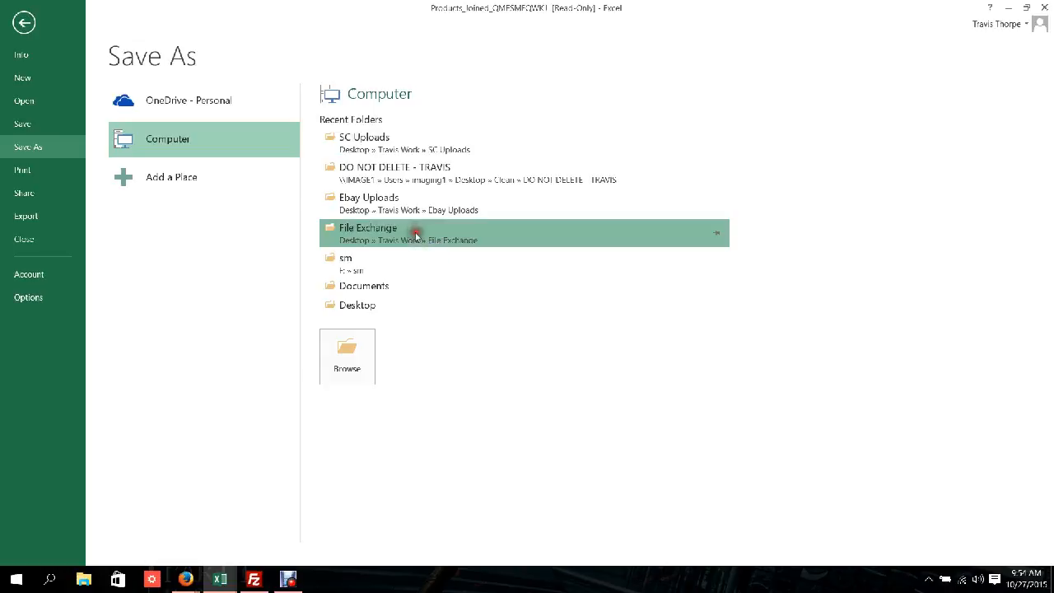
{"action": "left_click_drag", "start_coordinate": [512, 119], "coordinate": [553, 207]}
Save the sheet as salepricecategories102715 in Excel Workbook format and widen the photourl column to fit the full image URLs.
{"action": "left_click", "coordinate": [232, 201]}
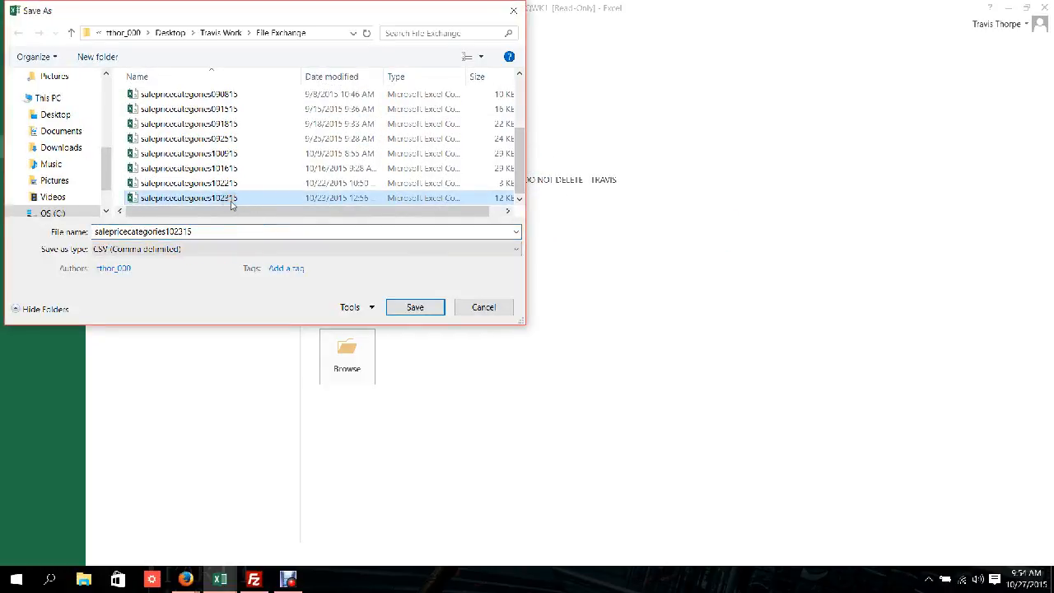
{"action": "left_click", "coordinate": [179, 231]}
{"action": "double_click", "coordinate": [179, 232]}
{"action": "left_click", "coordinate": [182, 231]}
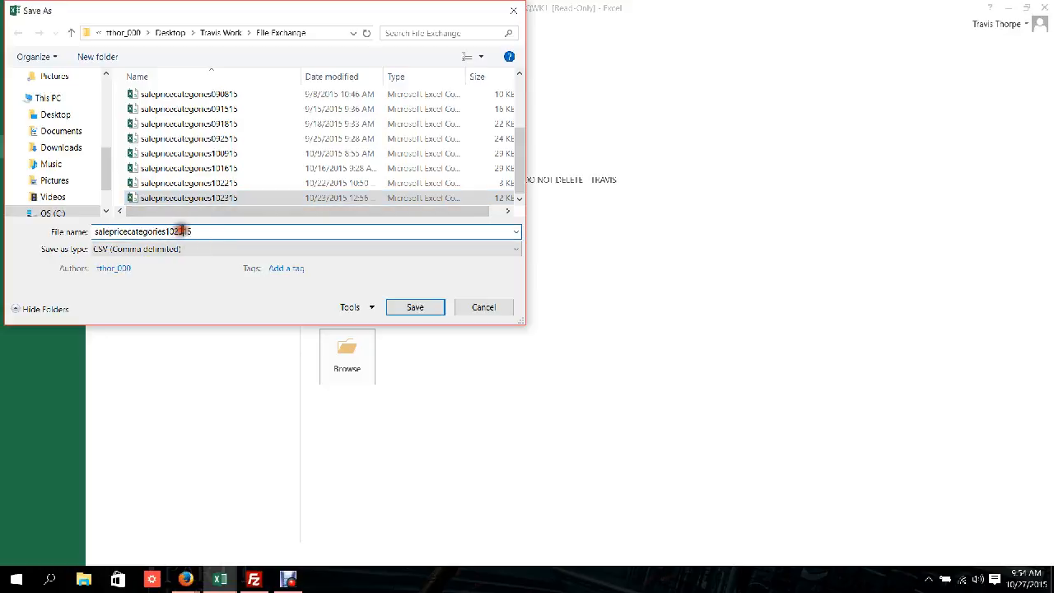
{"action": "key", "text": "BackSpace"}
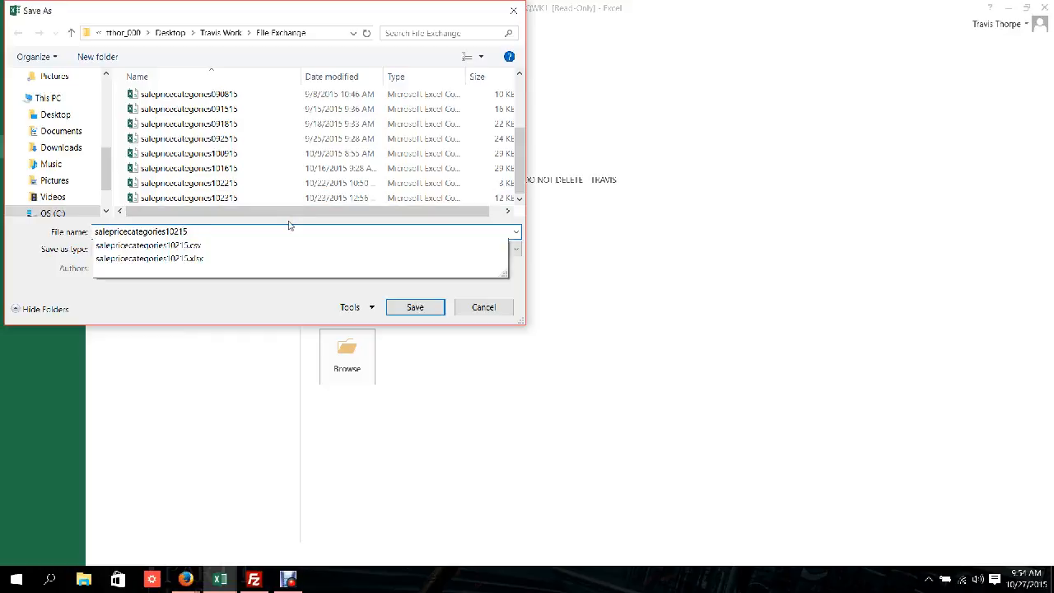
{"action": "type", "text": "7"}
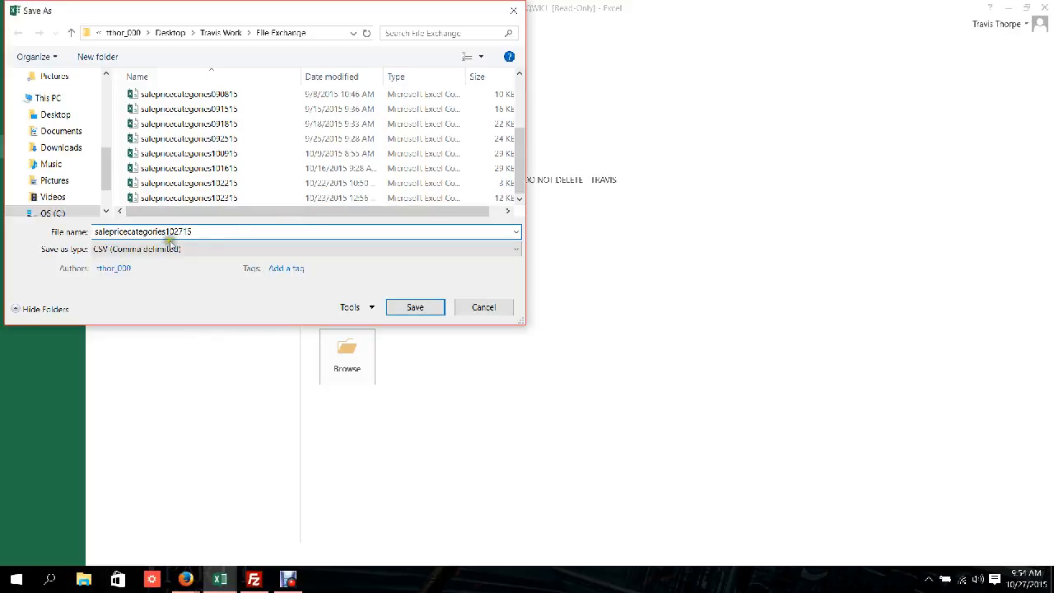
{"action": "left_click", "coordinate": [102, 249]}
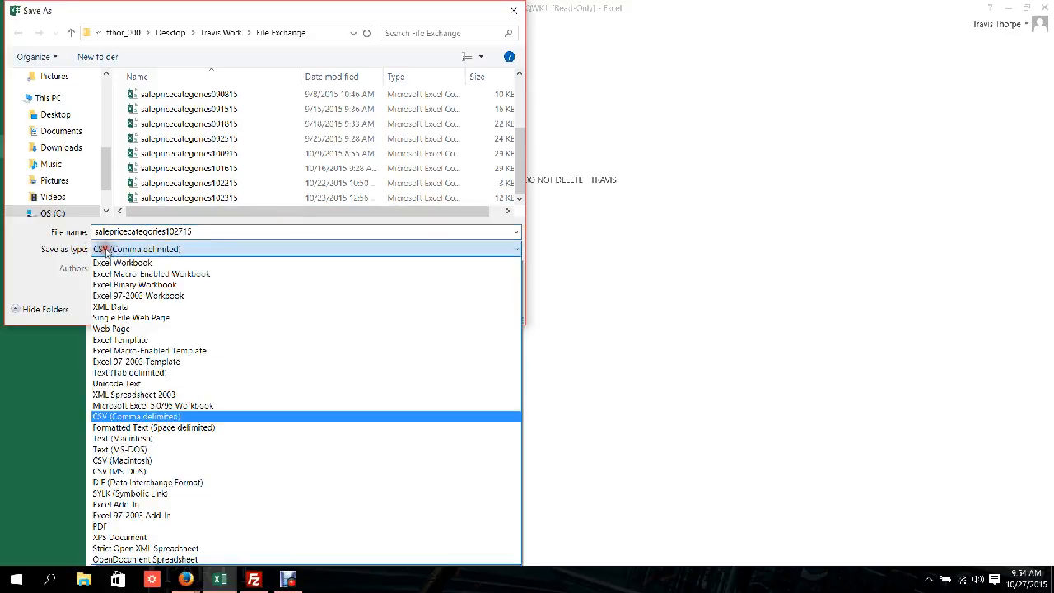
{"action": "left_click", "coordinate": [120, 264]}
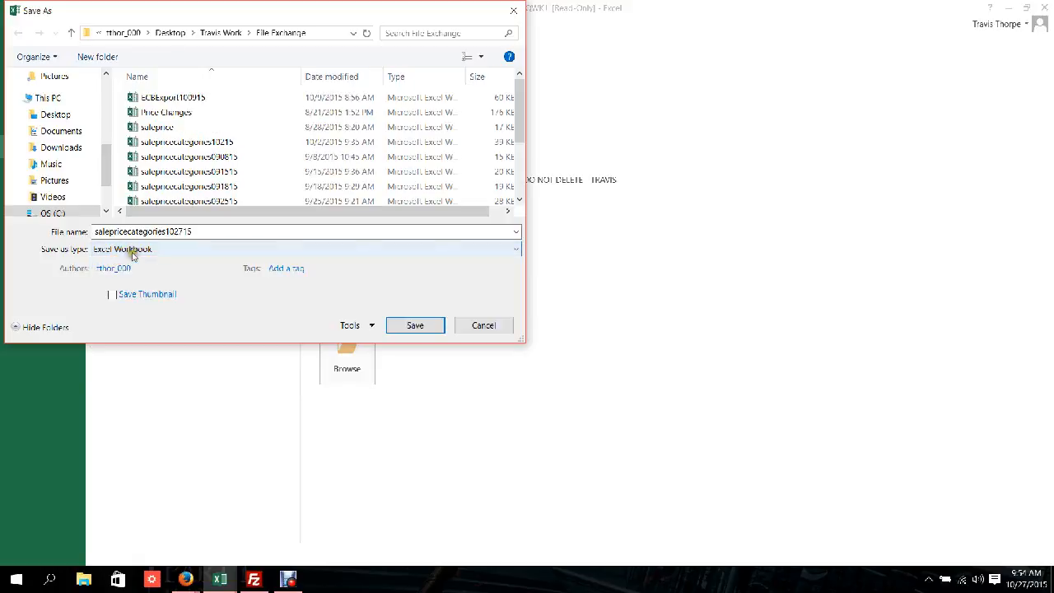
{"action": "left_click", "coordinate": [404, 326]}
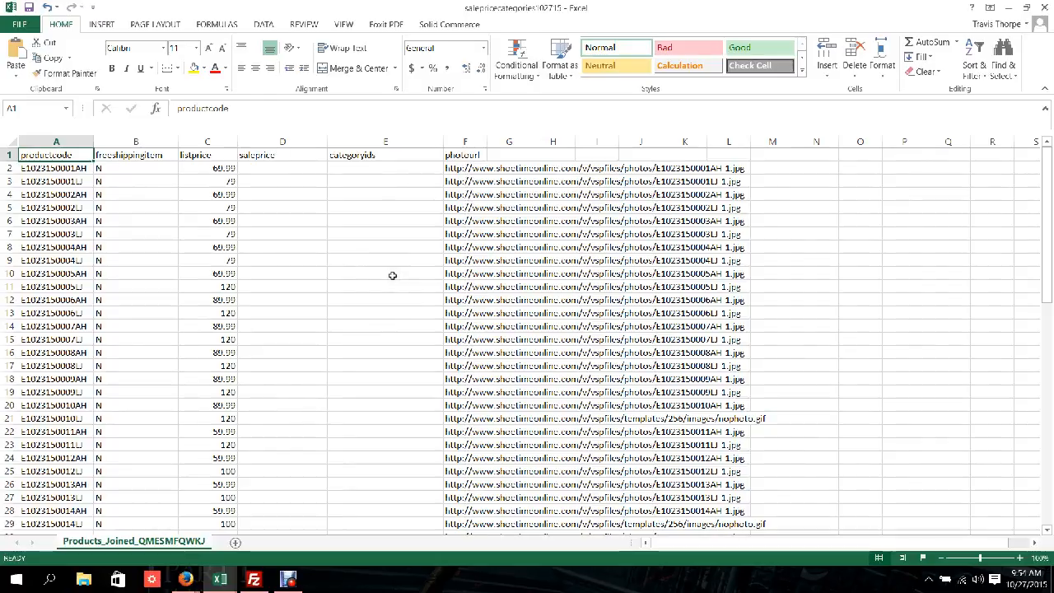
{"action": "left_click_drag", "start_coordinate": [487, 145], "coordinate": [771, 138]}
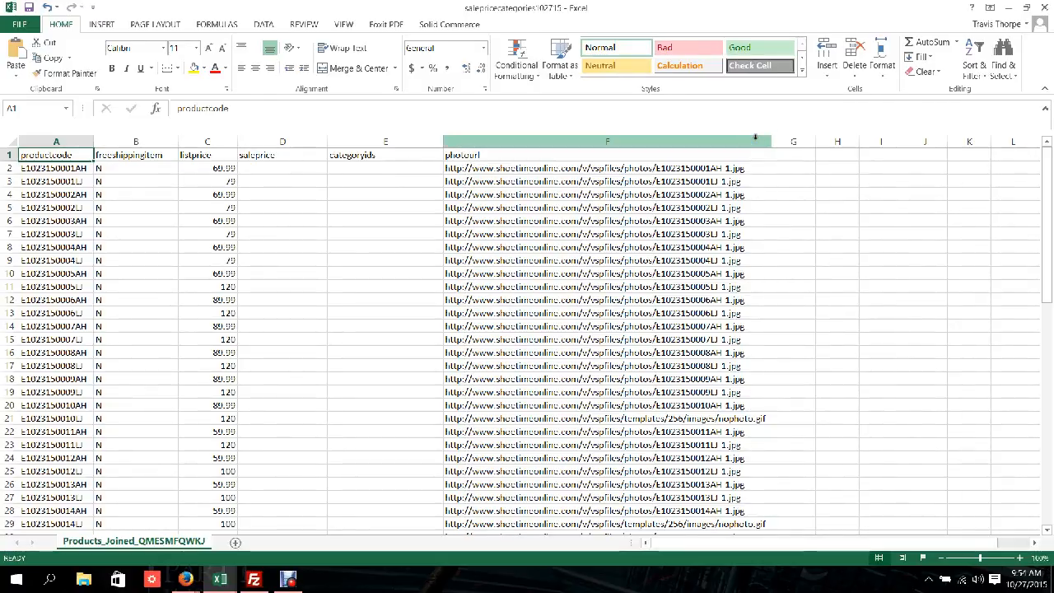
Close FileZilla, clear the other windows from the desktop, and open the Volusion Image Upload to SC workbook from the SC Uploads folder.
{"action": "left_click", "coordinate": [1005, 7]}
{"action": "left_click", "coordinate": [1006, 9]}
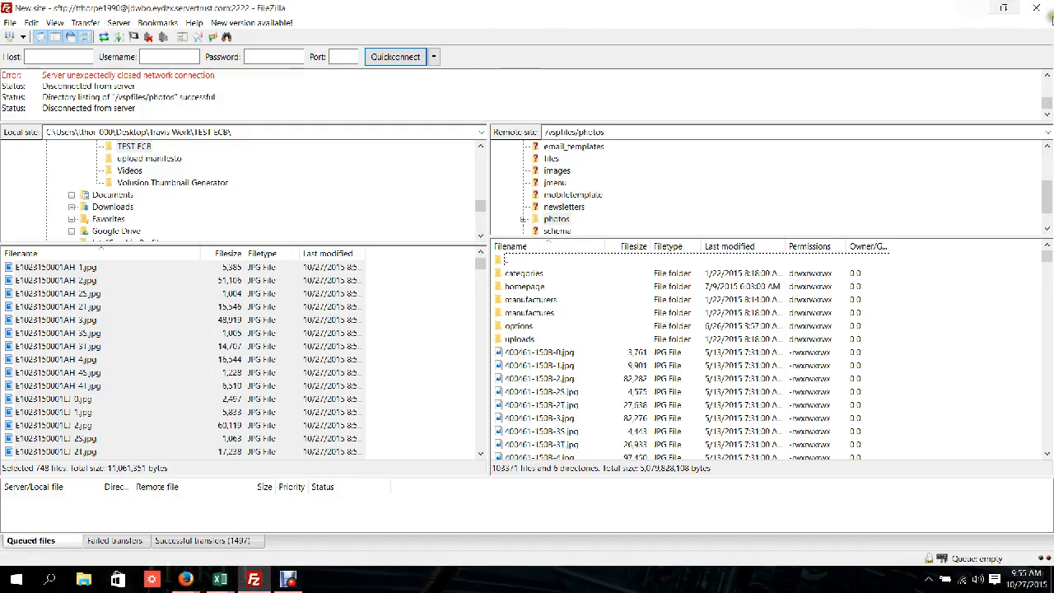
{"action": "left_click", "coordinate": [1038, 6]}
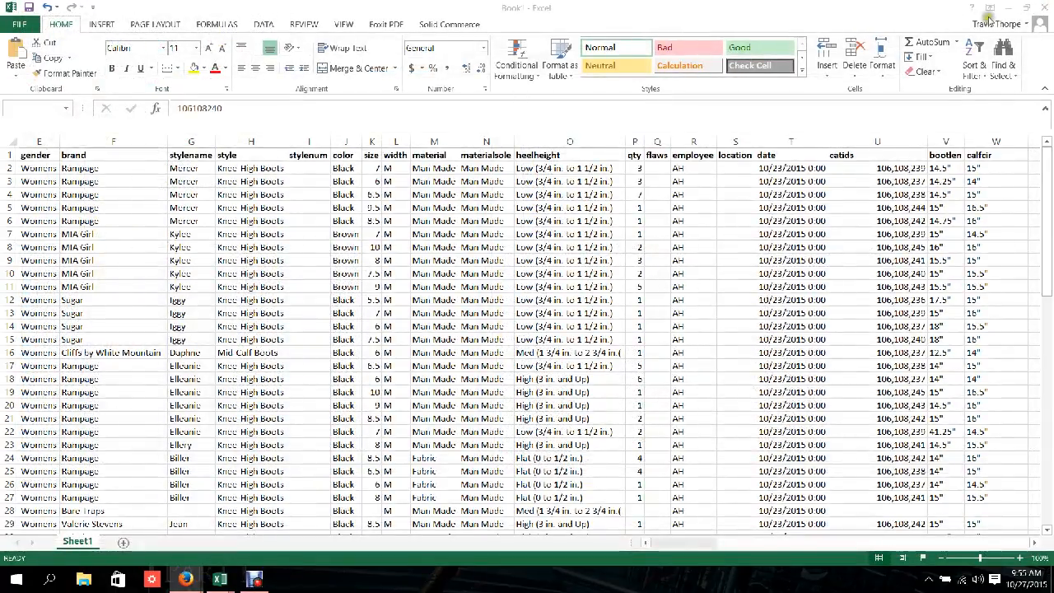
{"action": "left_click", "coordinate": [482, 274]}
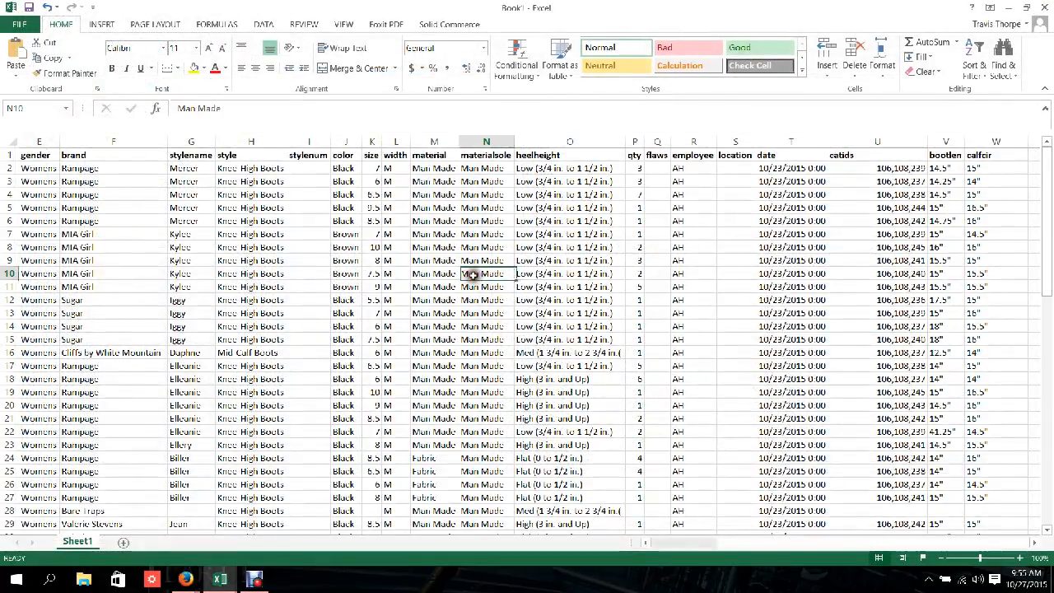
{"action": "left_click", "coordinate": [1009, 8]}
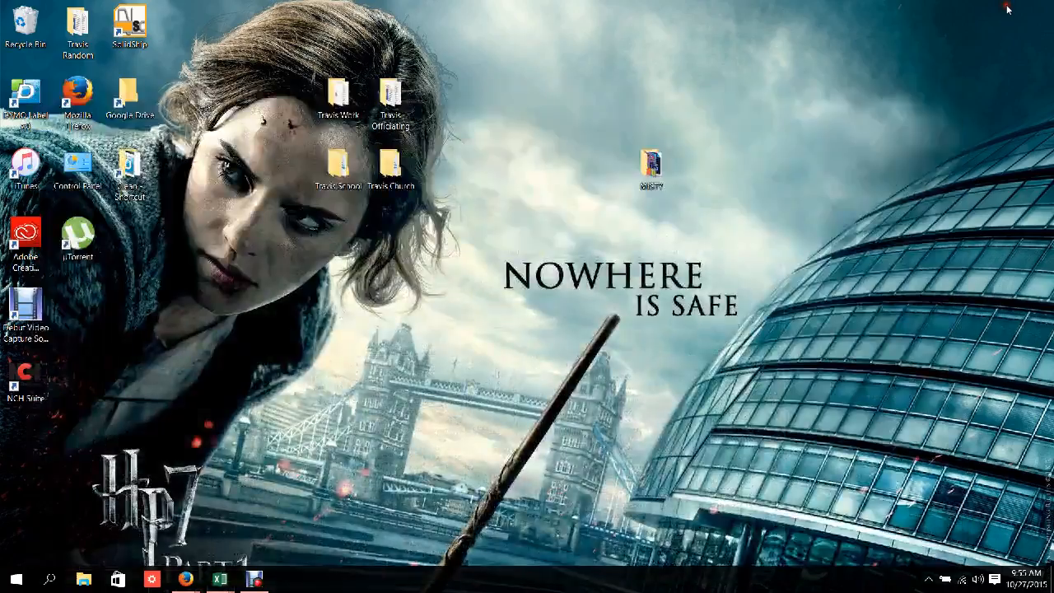
{"action": "double_click", "coordinate": [339, 95]}
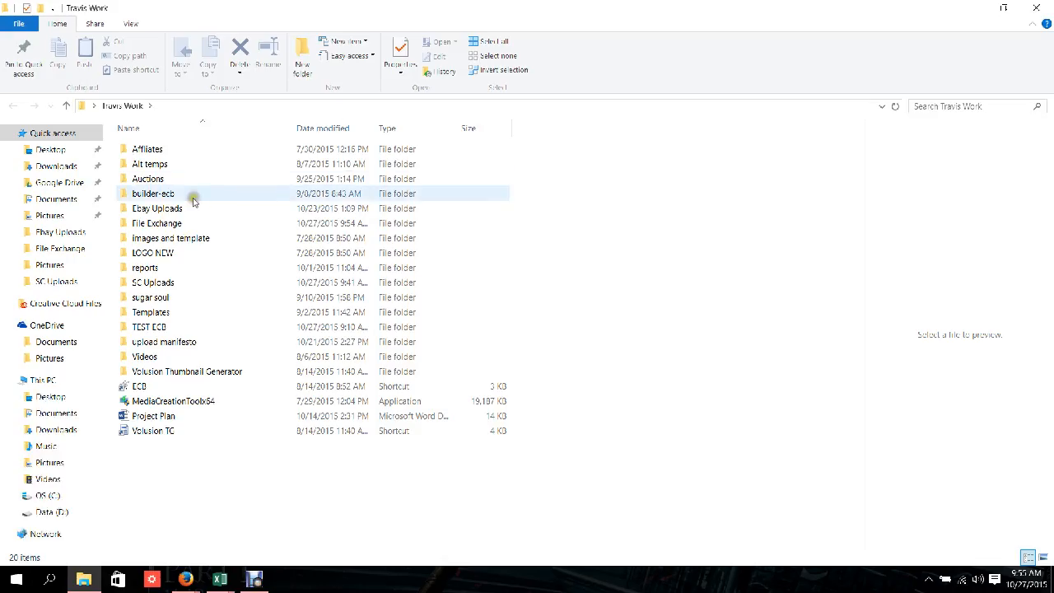
{"action": "double_click", "coordinate": [170, 282]}
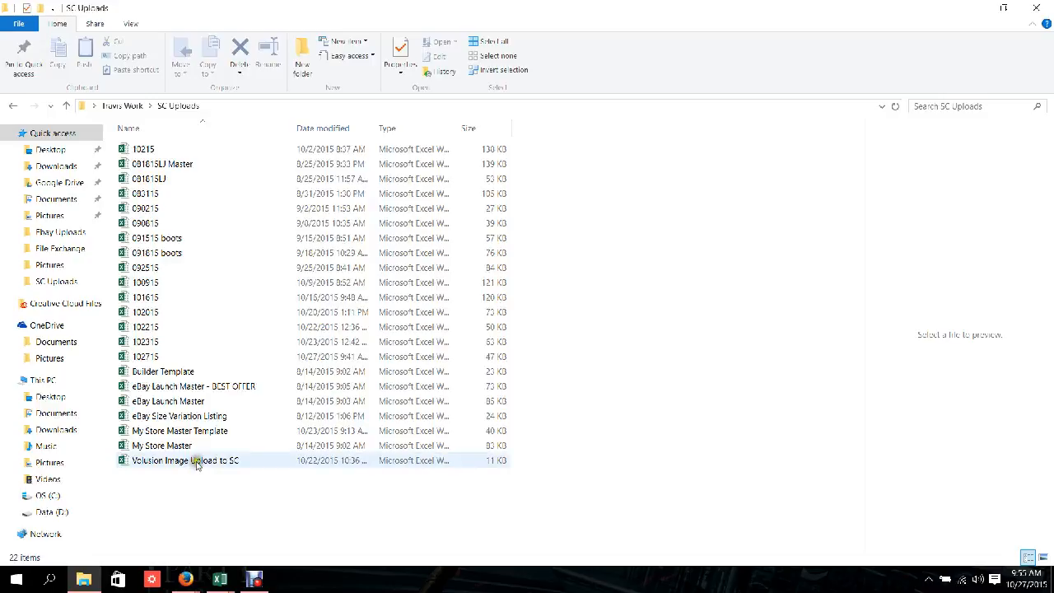
{"action": "double_click", "coordinate": [197, 463]}
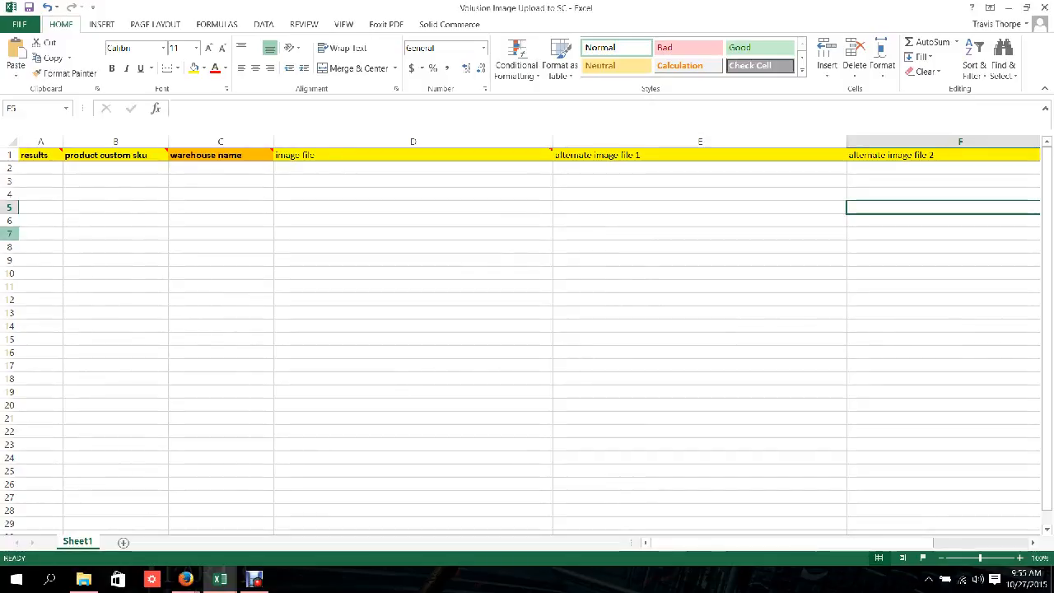
Copy the product codes in A2:A70 of salepricecategories102715 into the product custom sku column of Volusion Image Upload to SC, starting at B2.
{"action": "mouse_move", "coordinate": [221, 579]}
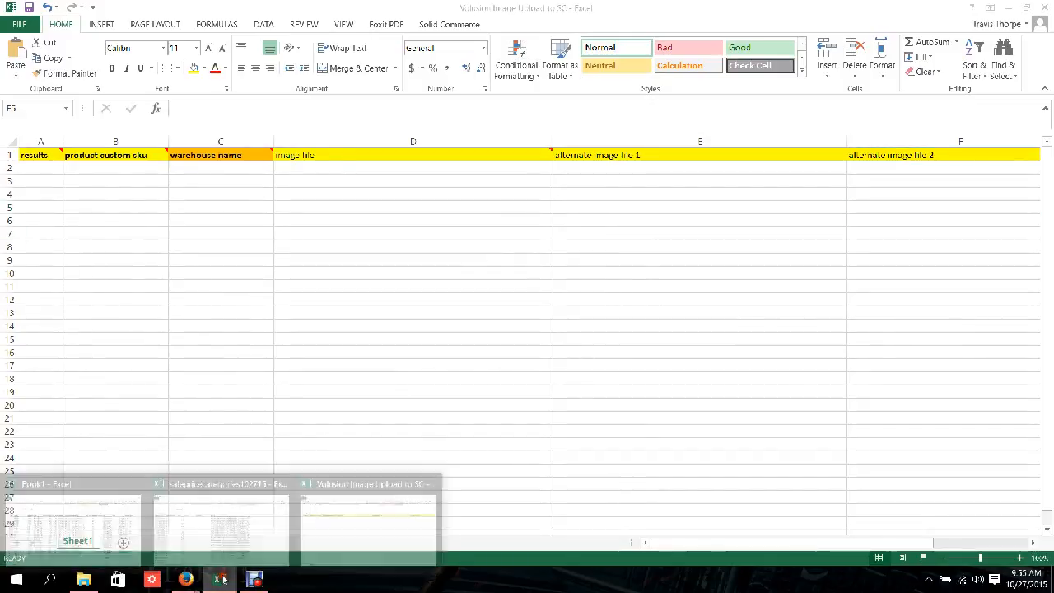
{"action": "left_click", "coordinate": [190, 531]}
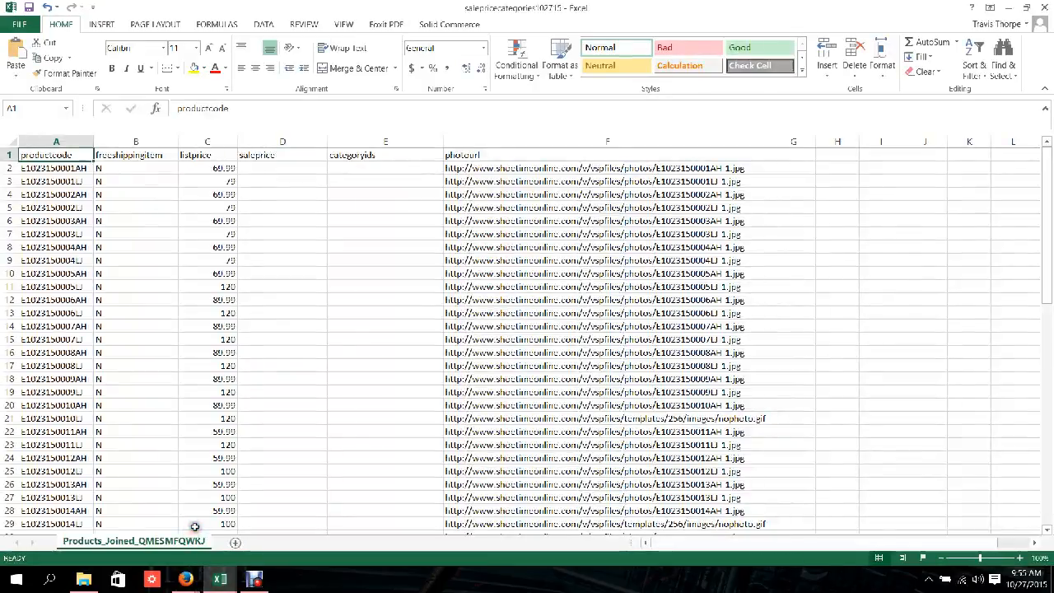
{"action": "left_click", "coordinate": [47, 169]}
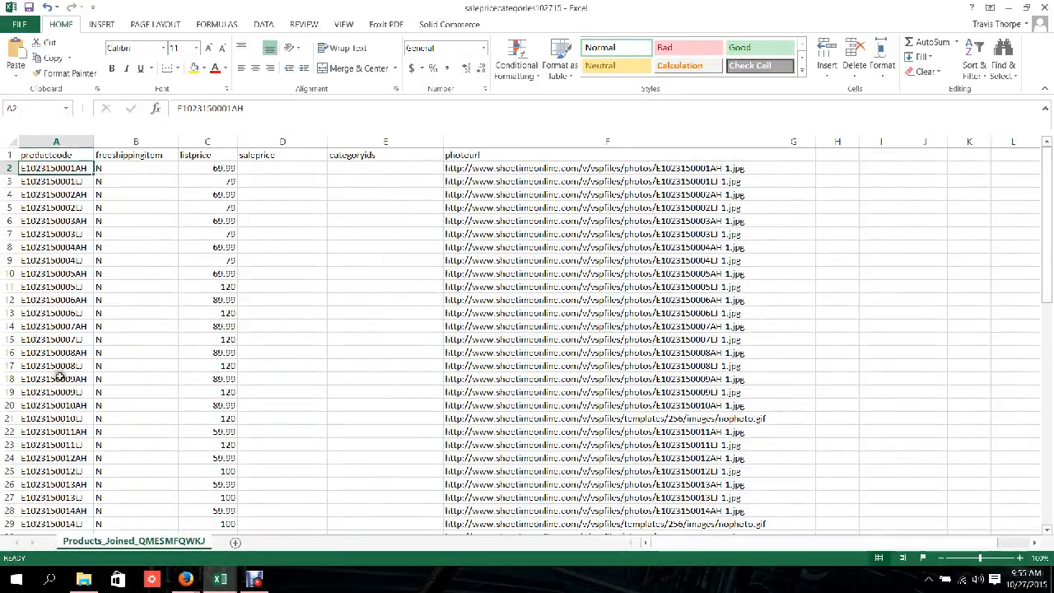
{"action": "scroll", "coordinate": [59, 378], "scroll_direction": "down", "scroll_amount": 15}
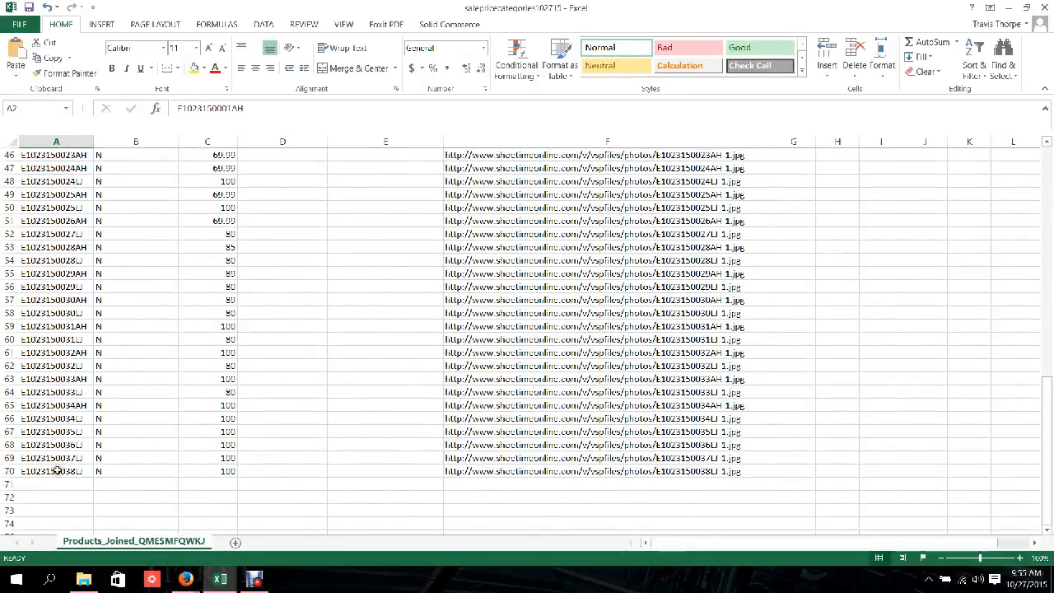
{"action": "left_click", "coordinate": [56, 470], "text": "shift"}
{"action": "key", "text": "ctrl+c"}
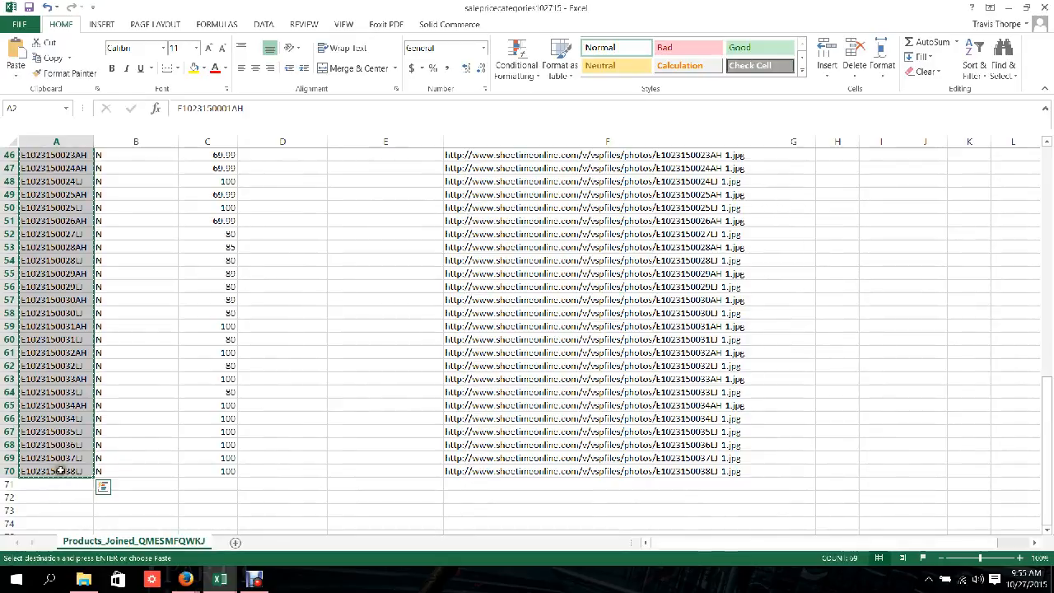
{"action": "mouse_move", "coordinate": [227, 581]}
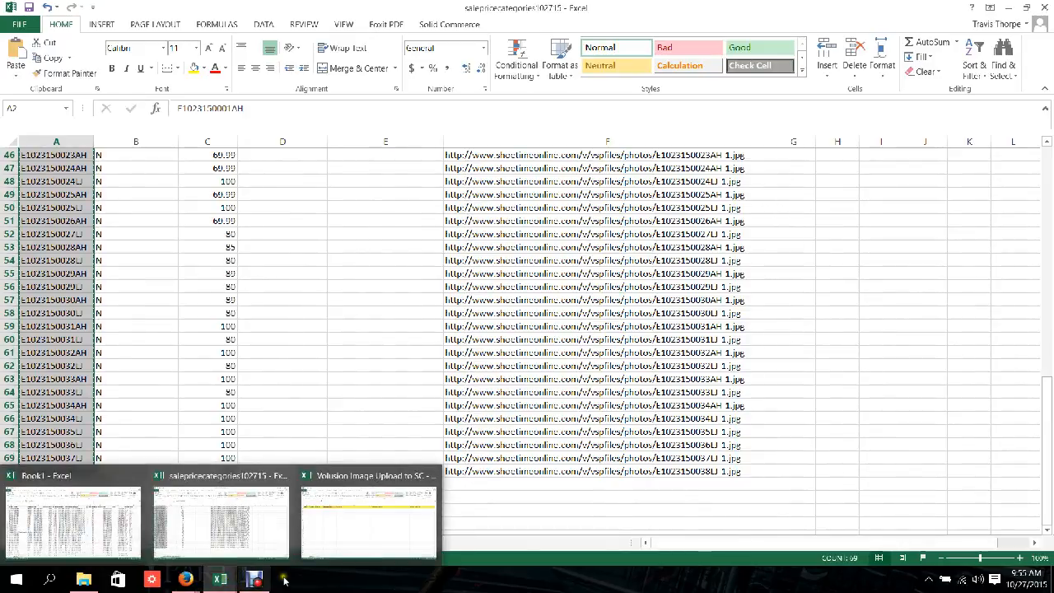
{"action": "left_click", "coordinate": [346, 527]}
{"action": "left_click", "coordinate": [101, 169]}
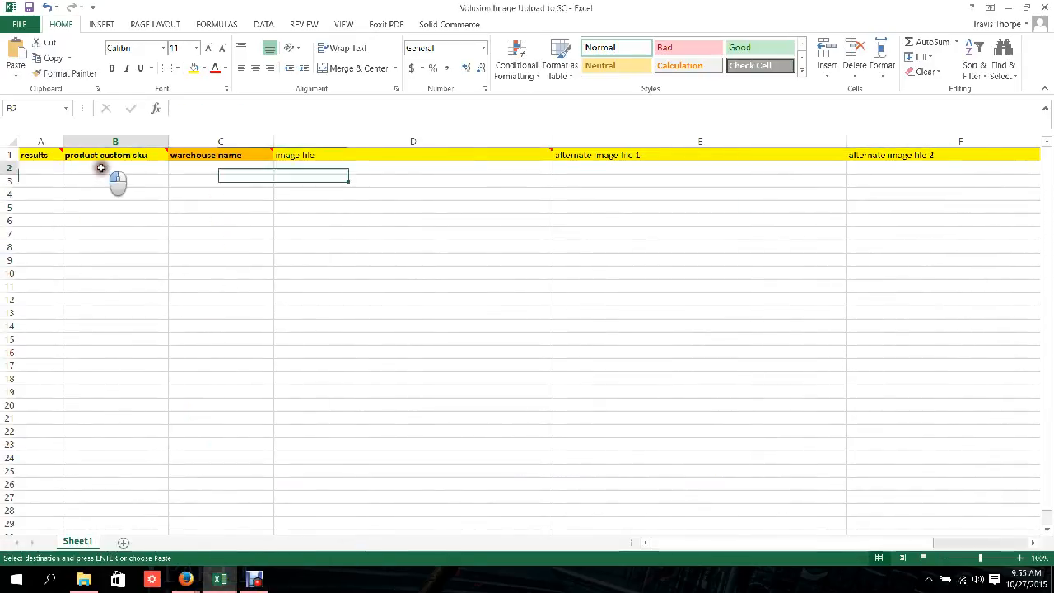
{"action": "key", "text": "ctrl+v"}
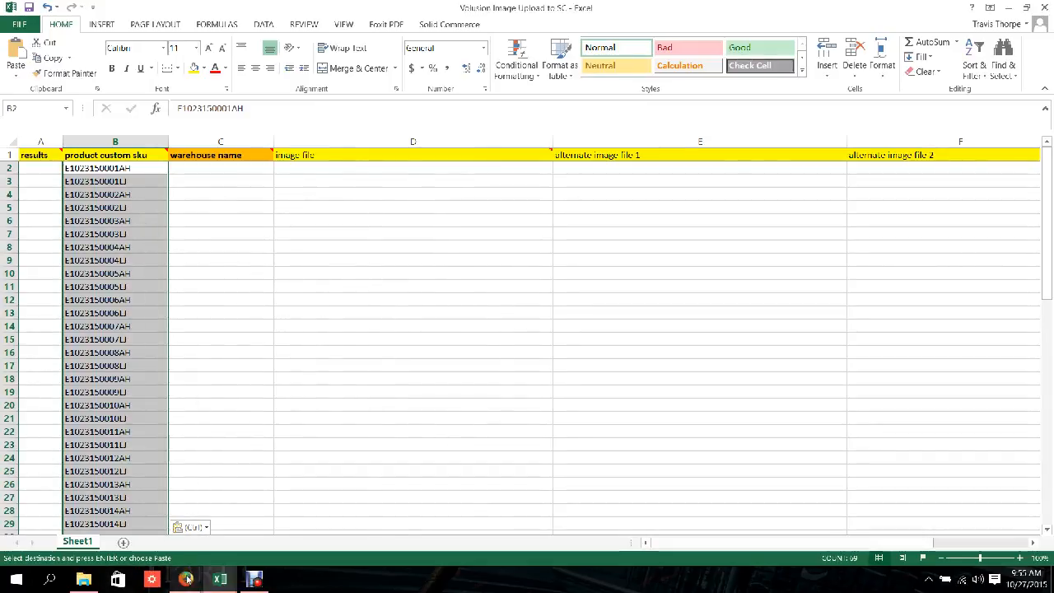
Copy the photo URLs in F2:F70 of salepricecategories102715 into the image file column of Volusion Image Upload to SC, starting at D2.
{"action": "left_click", "coordinate": [231, 579]}
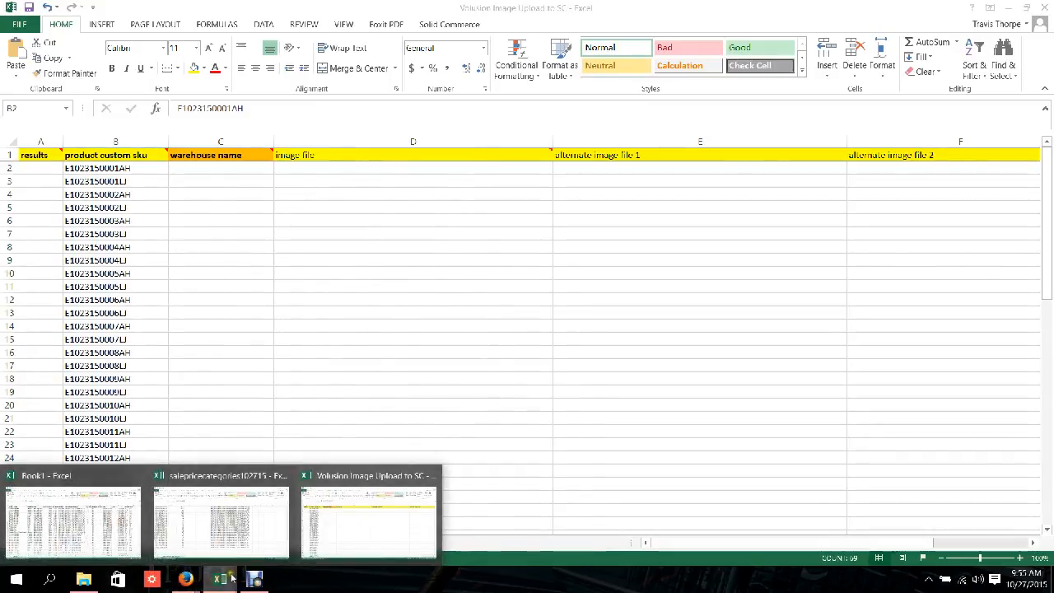
{"action": "left_click", "coordinate": [176, 513]}
{"action": "scroll", "coordinate": [446, 417], "scroll_direction": "up", "scroll_amount": 15}
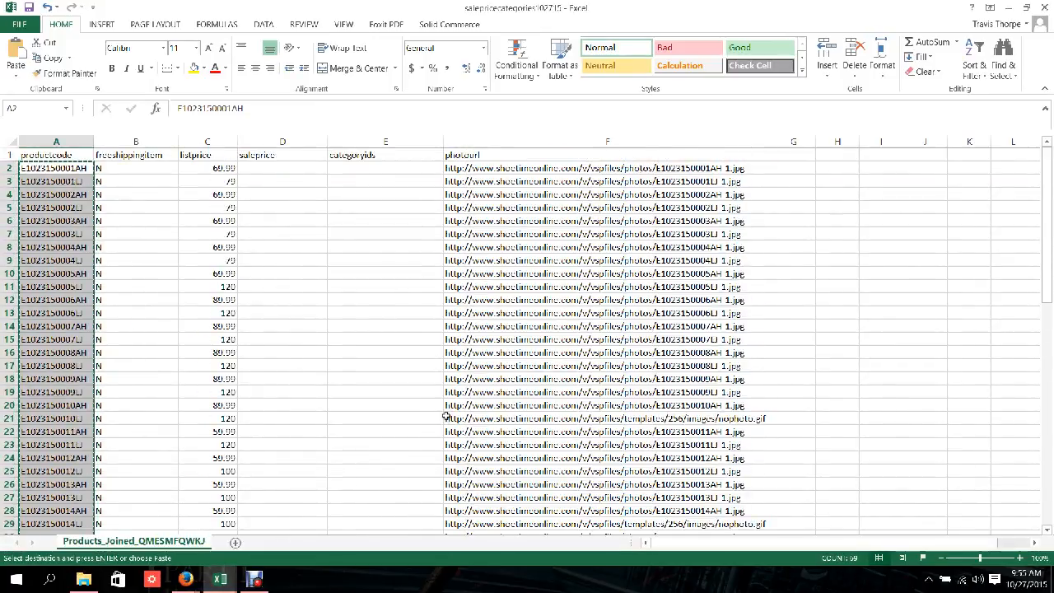
{"action": "left_click", "coordinate": [467, 169]}
{"action": "scroll", "coordinate": [404, 447], "scroll_direction": "down", "scroll_amount": 19}
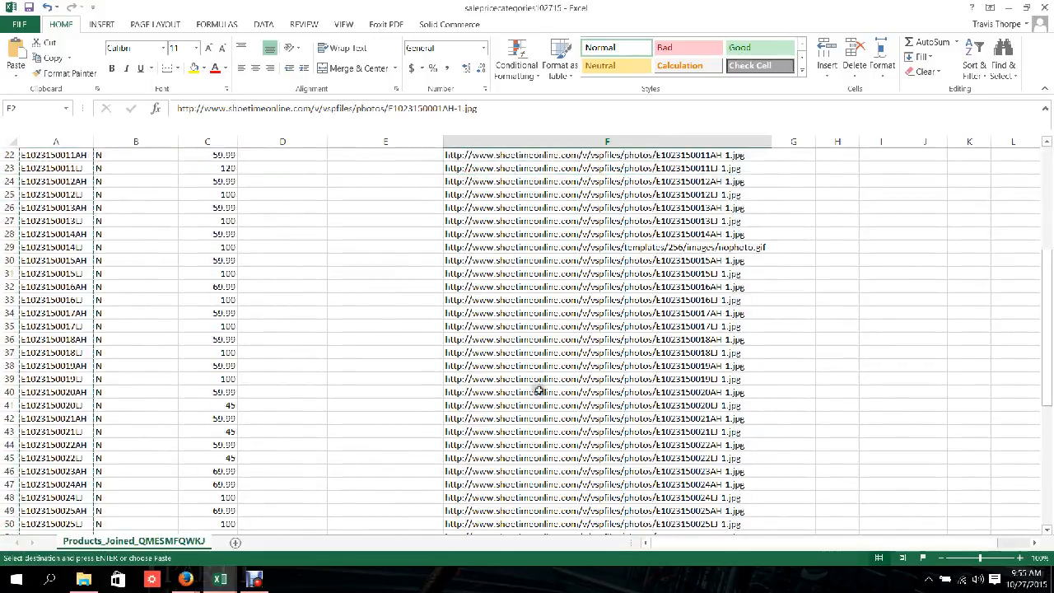
{"action": "left_click", "coordinate": [484, 314], "text": "shift"}
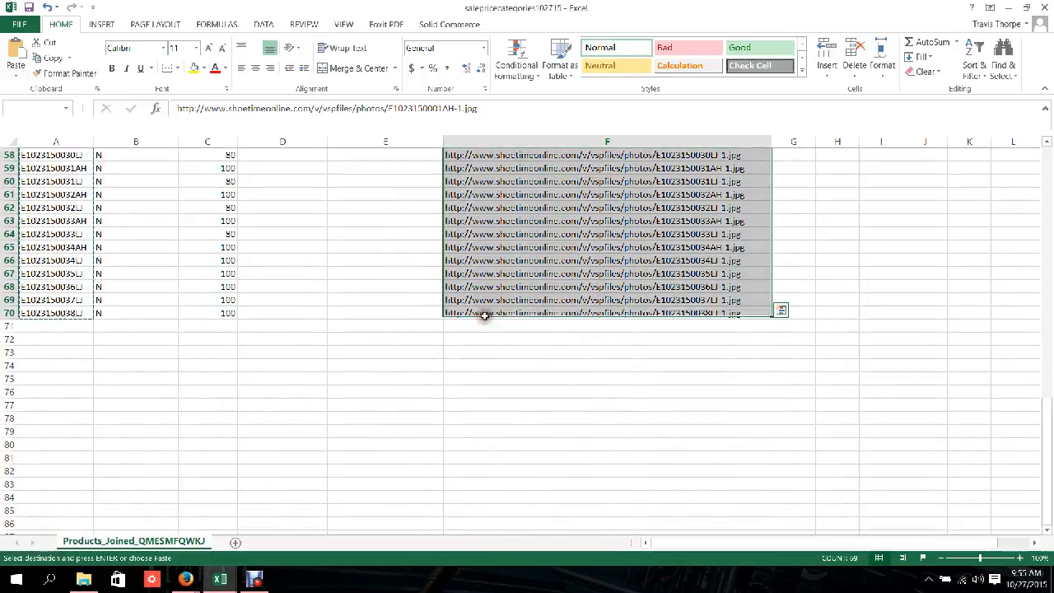
{"action": "key", "text": "ctrl+c"}
{"action": "left_click", "coordinate": [220, 579]}
{"action": "left_click", "coordinate": [382, 525]}
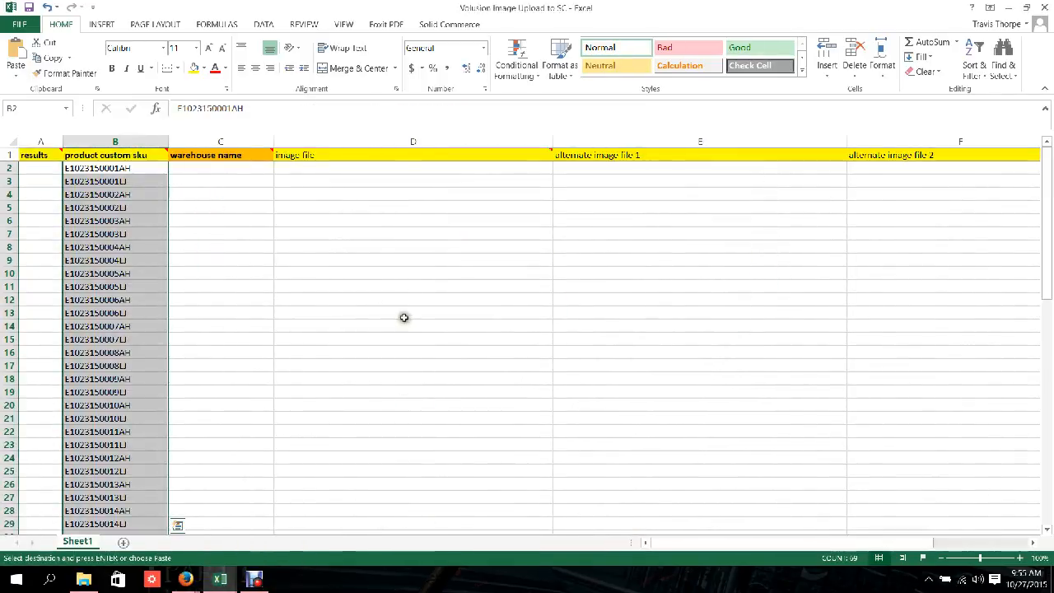
{"action": "left_click", "coordinate": [327, 168]}
{"action": "key", "text": "ctrl+v"}
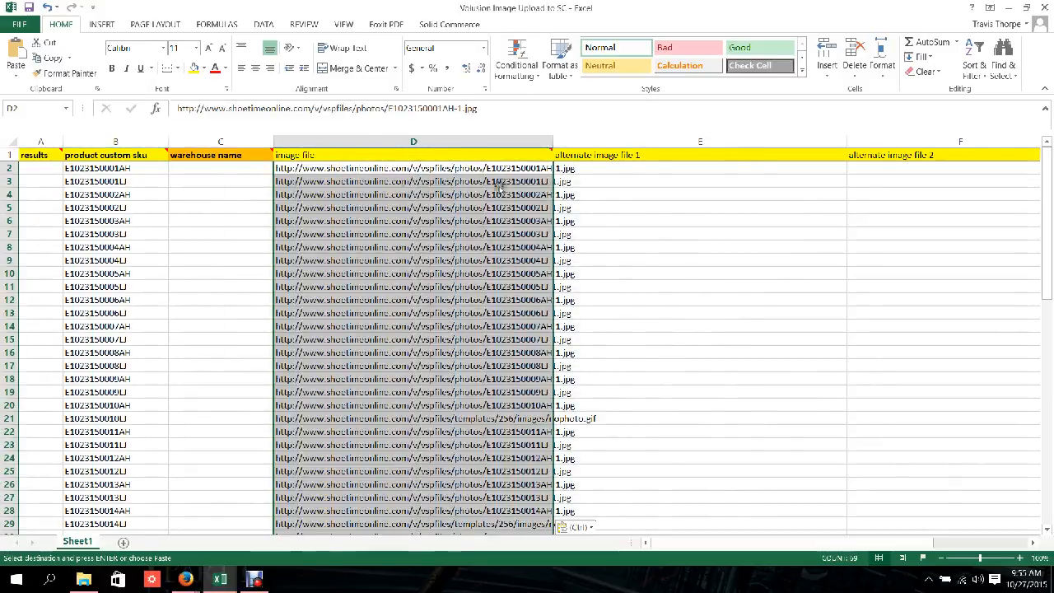
Paste the copied photo URLs into the alternate image file 1 and alternate image file 2 columns, starting at E2 and F2.
{"action": "left_click", "coordinate": [641, 169]}
{"action": "key", "text": "ctrl+v"}
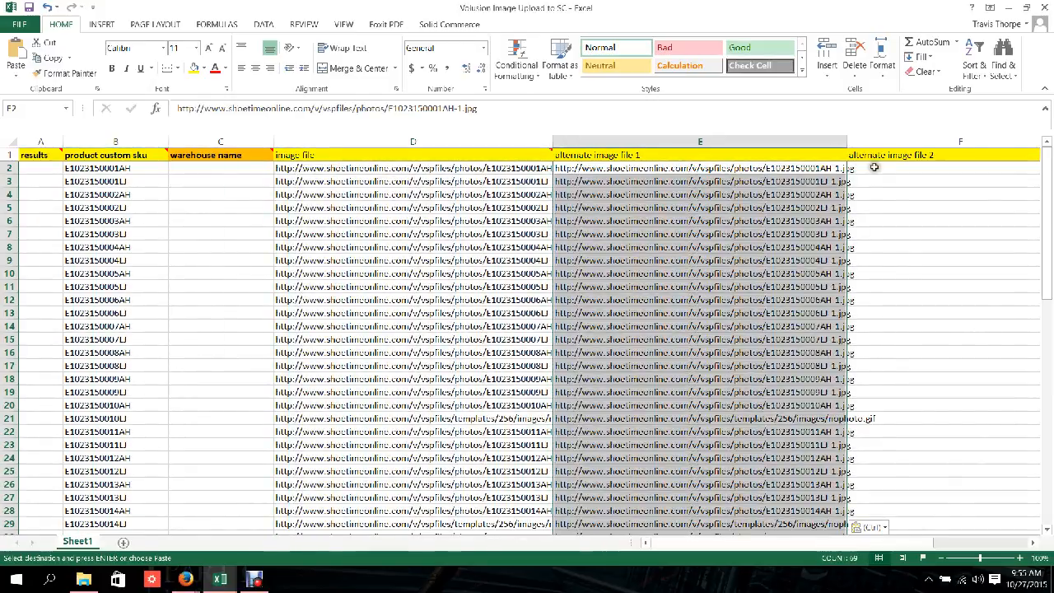
{"action": "left_click", "coordinate": [875, 167]}
{"action": "key", "text": "ctrl+v"}
Widen the image file and alternate image file 1 columns so the full URLs fit.
{"action": "left_click_drag", "start_coordinate": [552, 143], "coordinate": [603, 144]}
{"action": "left_click_drag", "start_coordinate": [897, 143], "coordinate": [944, 144]}
{"action": "left_click", "coordinate": [594, 170]}
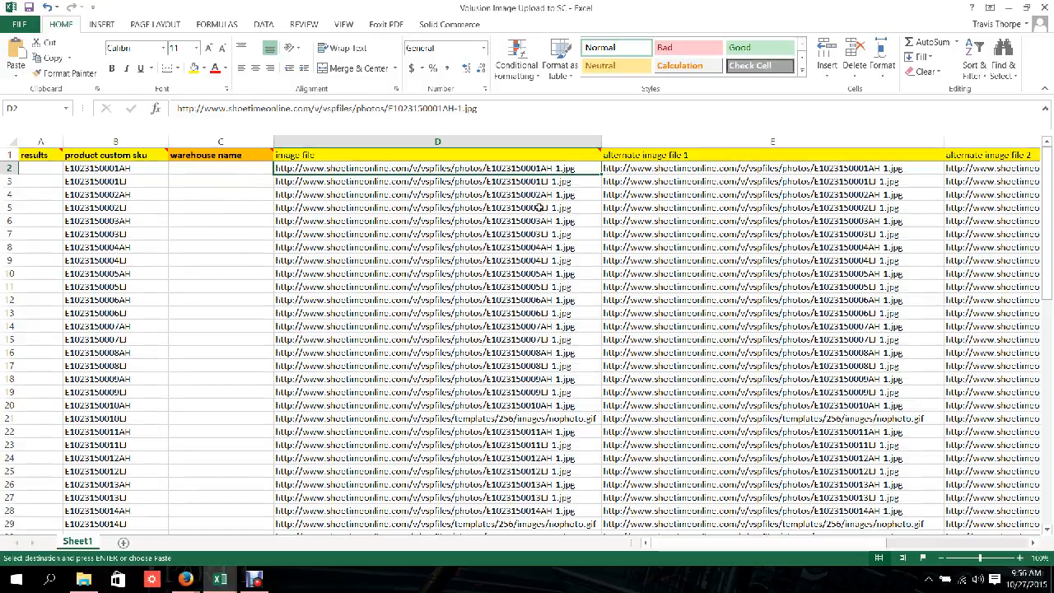
Enter downtown building as the warehouse name in C2 and copy it to every product row through C70.
{"action": "double_click", "coordinate": [231, 167]}
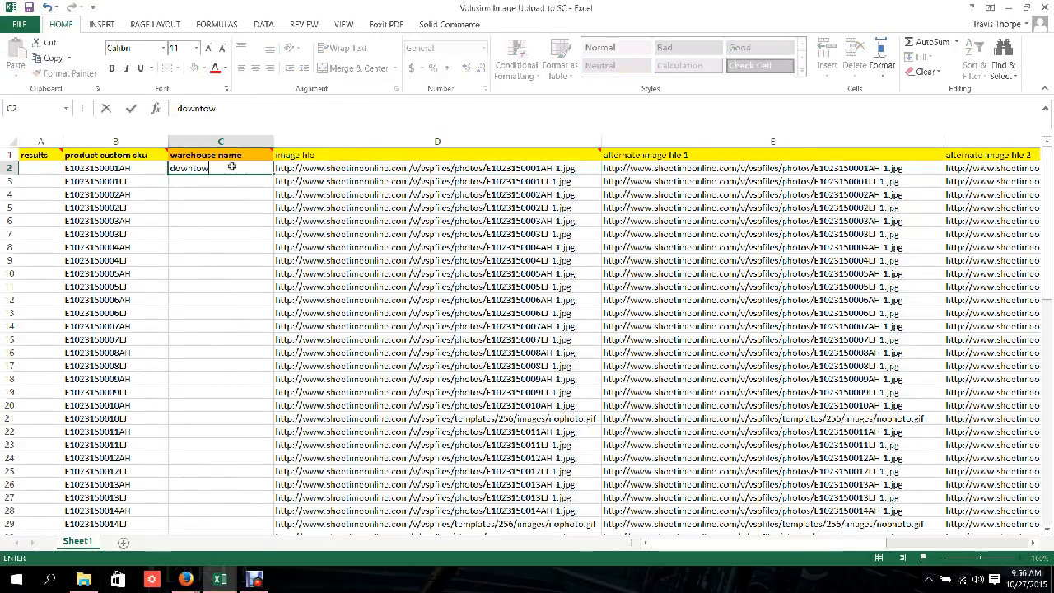
{"action": "type", "text": "downtown building"}
{"action": "key", "text": "ctrl+Return"}
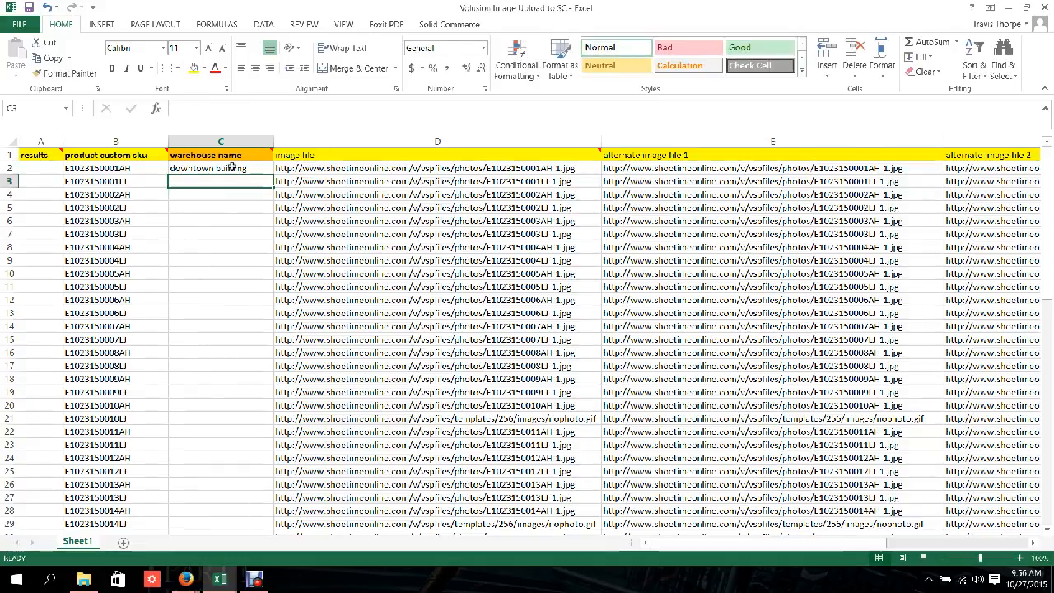
{"action": "key", "text": "ctrl+c"}
{"action": "scroll", "coordinate": [215, 247], "scroll_direction": "down", "scroll_amount": 16}
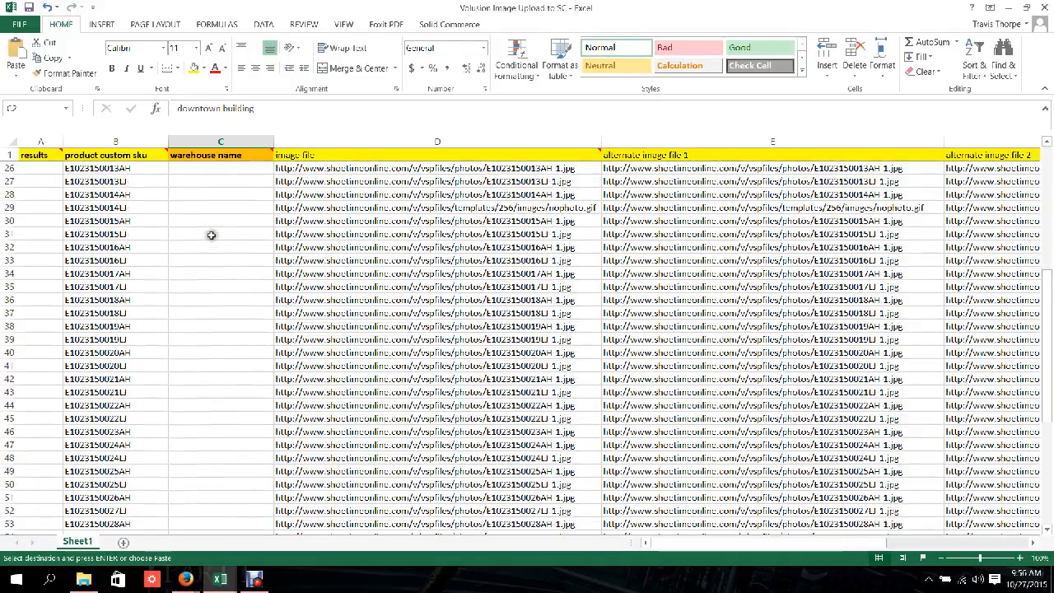
{"action": "left_click", "coordinate": [202, 430], "text": "shift"}
{"action": "key", "text": "ctrl+v"}
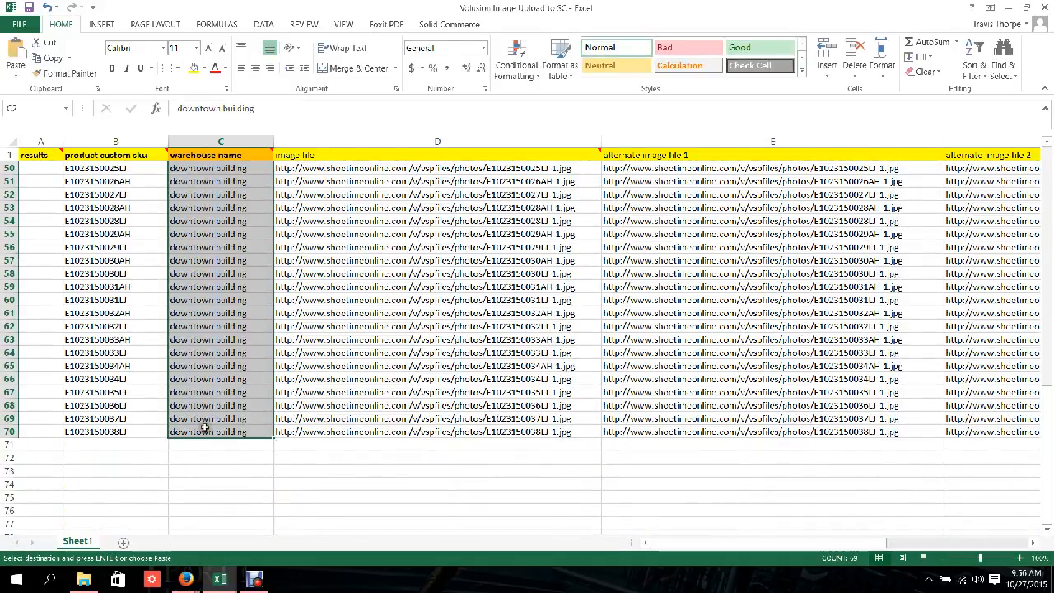
{"action": "scroll", "coordinate": [205, 429], "scroll_direction": "up", "scroll_amount": 16}
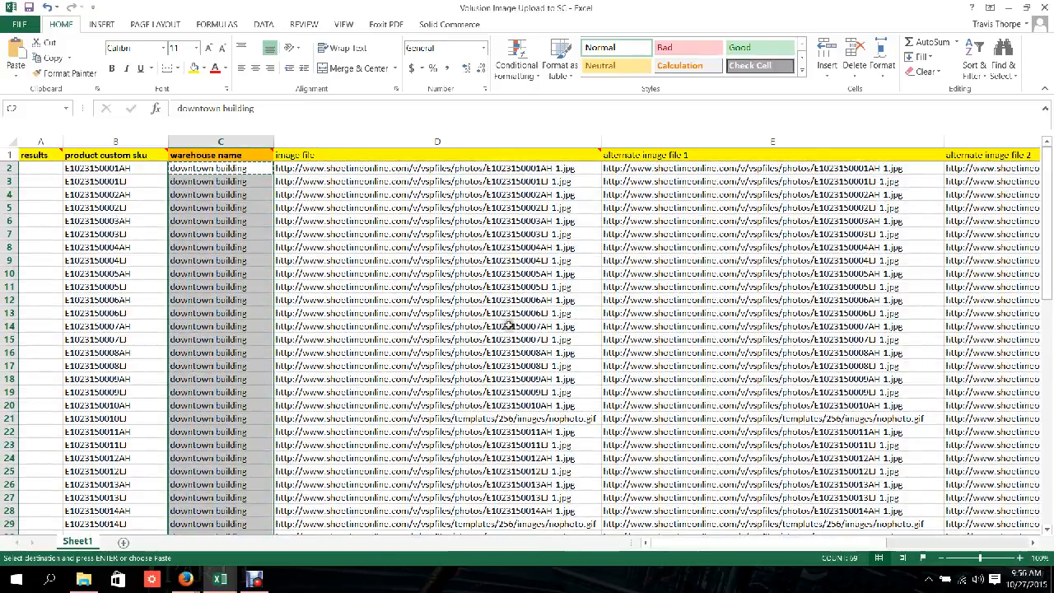
{"action": "left_click", "coordinate": [547, 417]}
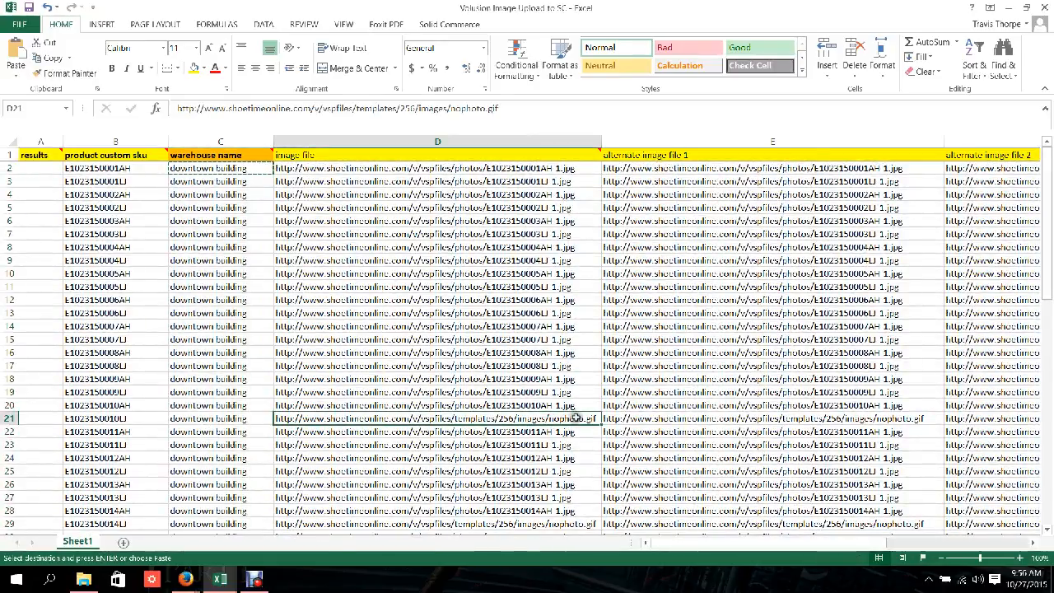
{"action": "scroll", "coordinate": [521, 379], "scroll_direction": "down", "scroll_amount": 5}
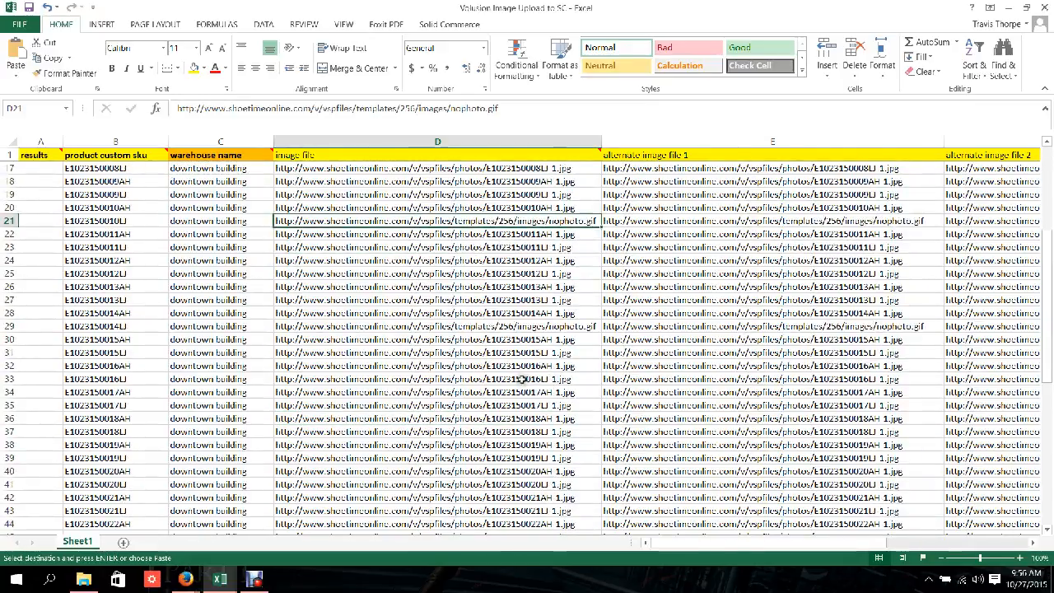
{"action": "scroll", "coordinate": [589, 259], "scroll_direction": "down", "scroll_amount": 13}
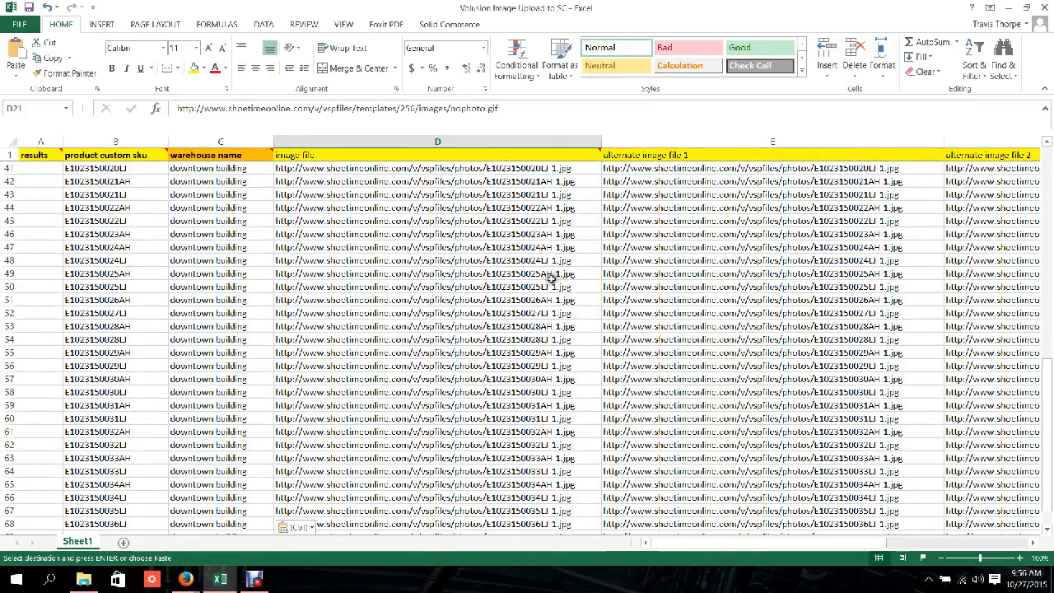
{"action": "scroll", "coordinate": [543, 293], "scroll_direction": "up", "scroll_amount": 18}
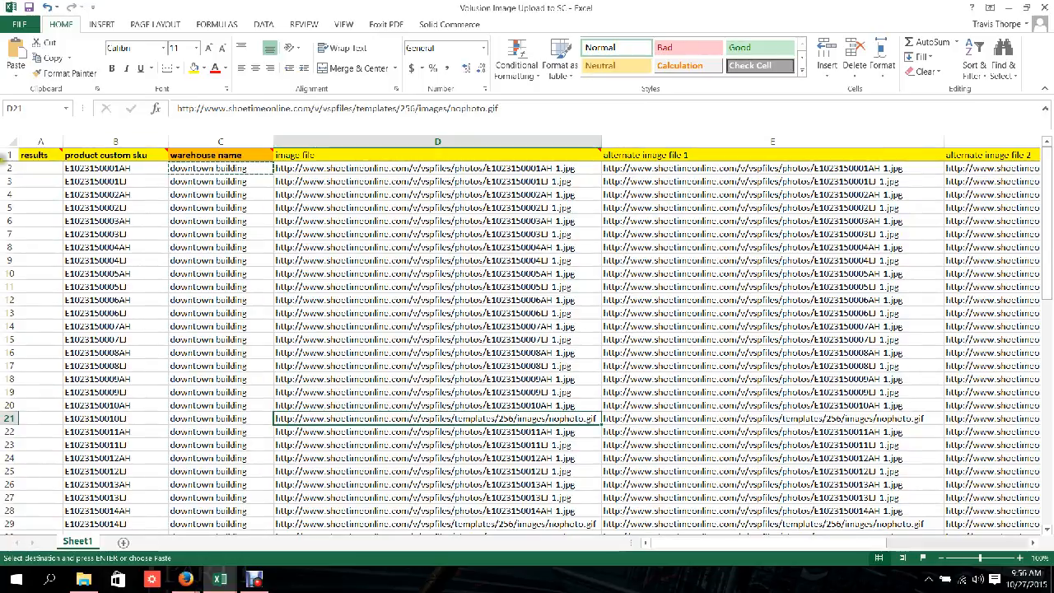
{"action": "left_click", "coordinate": [29, 168]}
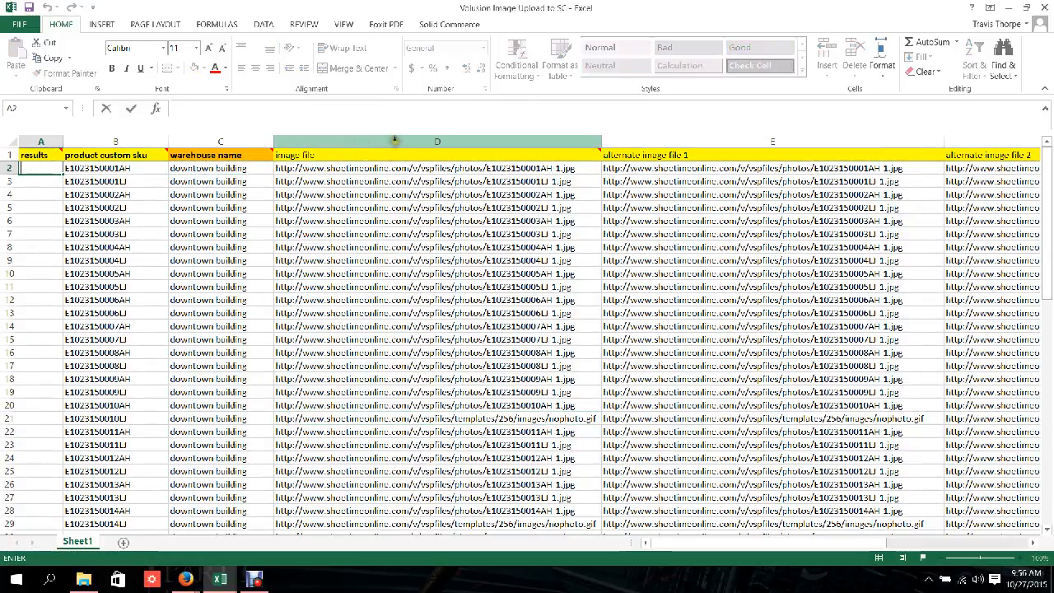
Replace every -1.jpg with -2.jpg in the image file column.
{"action": "left_click", "coordinate": [435, 142]}
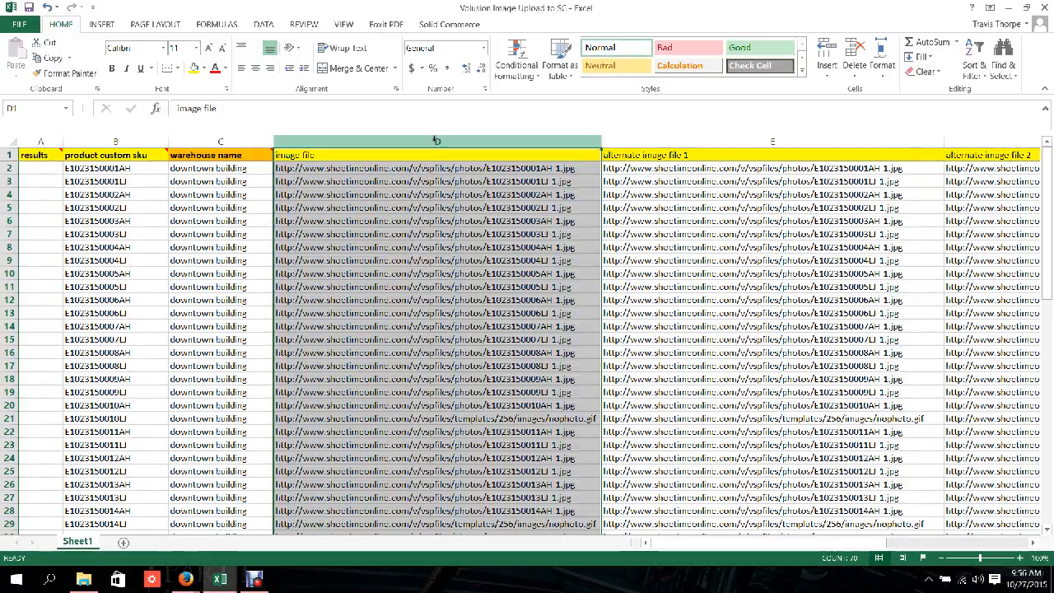
{"action": "key", "text": "ctrl+f"}
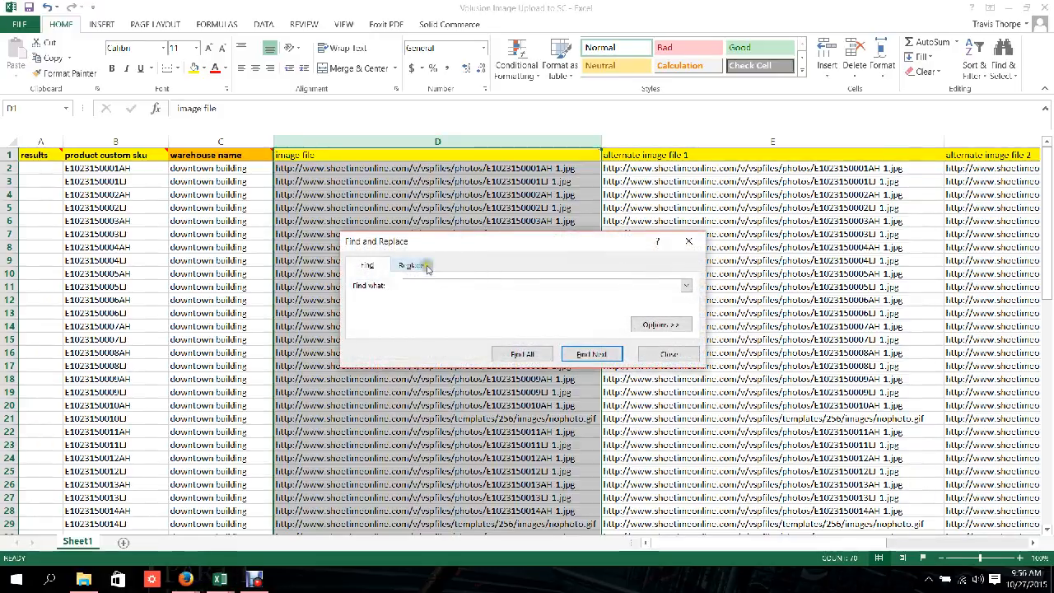
{"action": "left_click", "coordinate": [412, 265]}
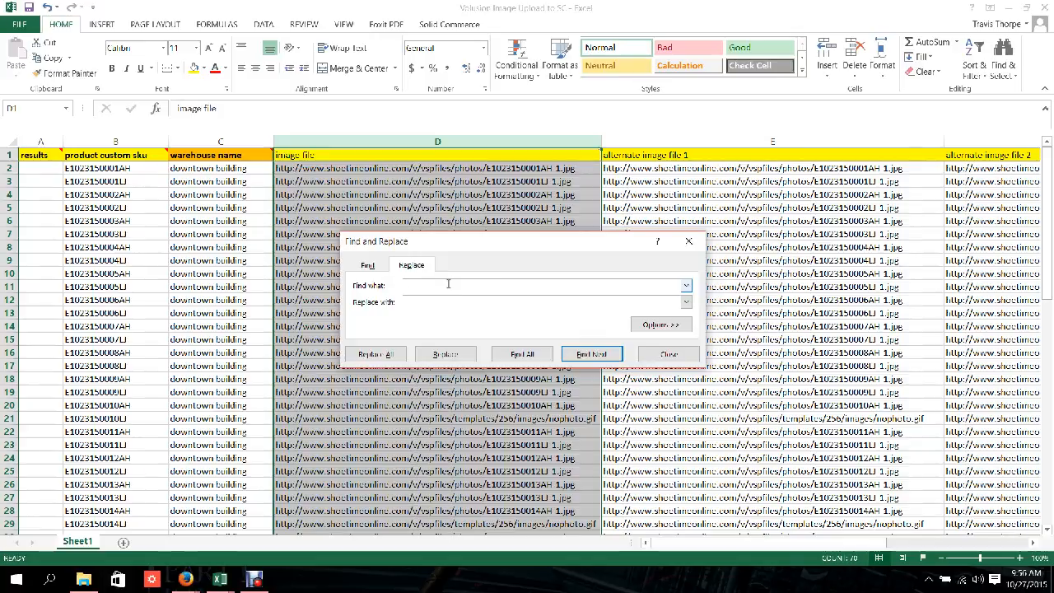
{"action": "type", "text": "-1.jpg"}
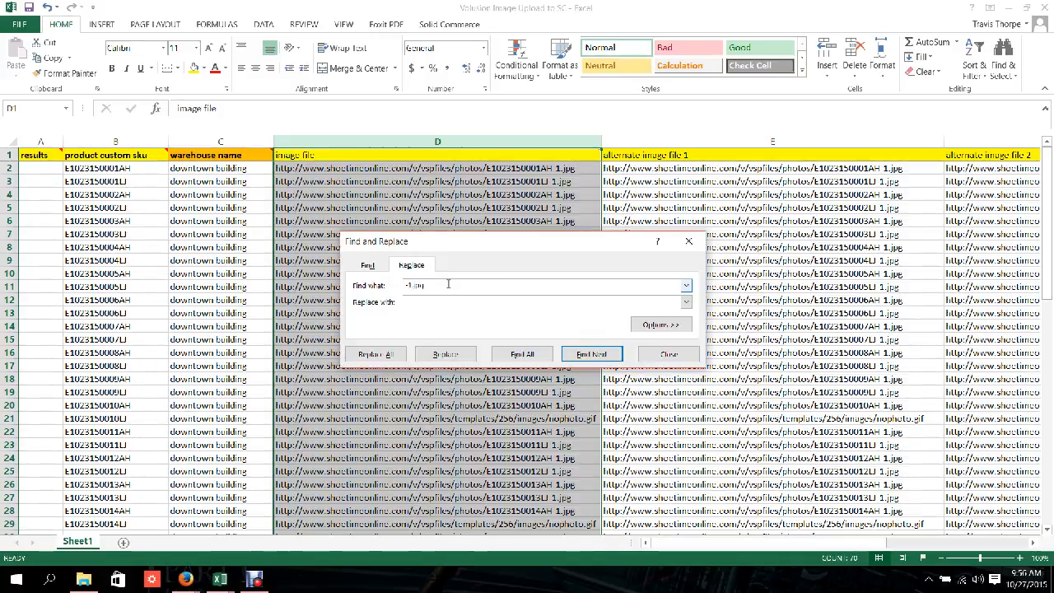
{"action": "key", "text": "Tab"}
{"action": "left_click", "coordinate": [396, 353]}
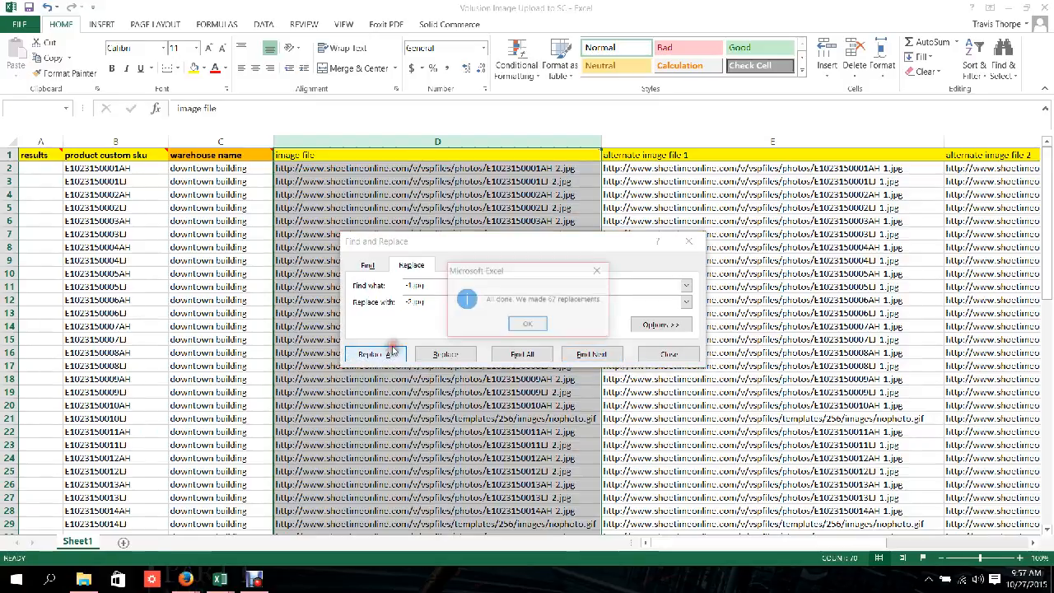
{"action": "left_click", "coordinate": [528, 325]}
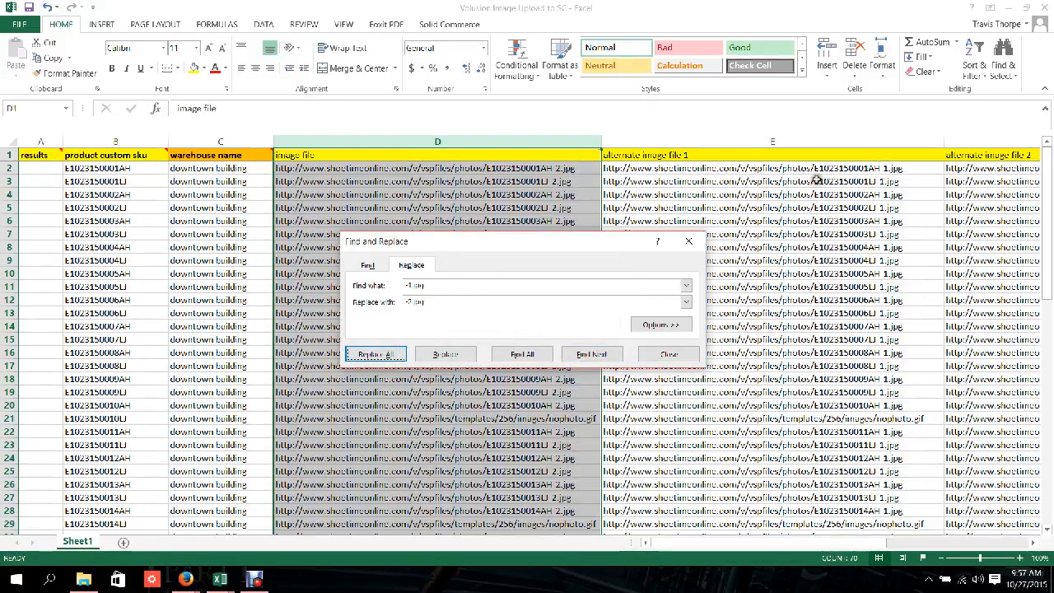
Replace every -1.jpg with -3.jpg in the alternate image file 1 column.
{"action": "left_click", "coordinate": [796, 142]}
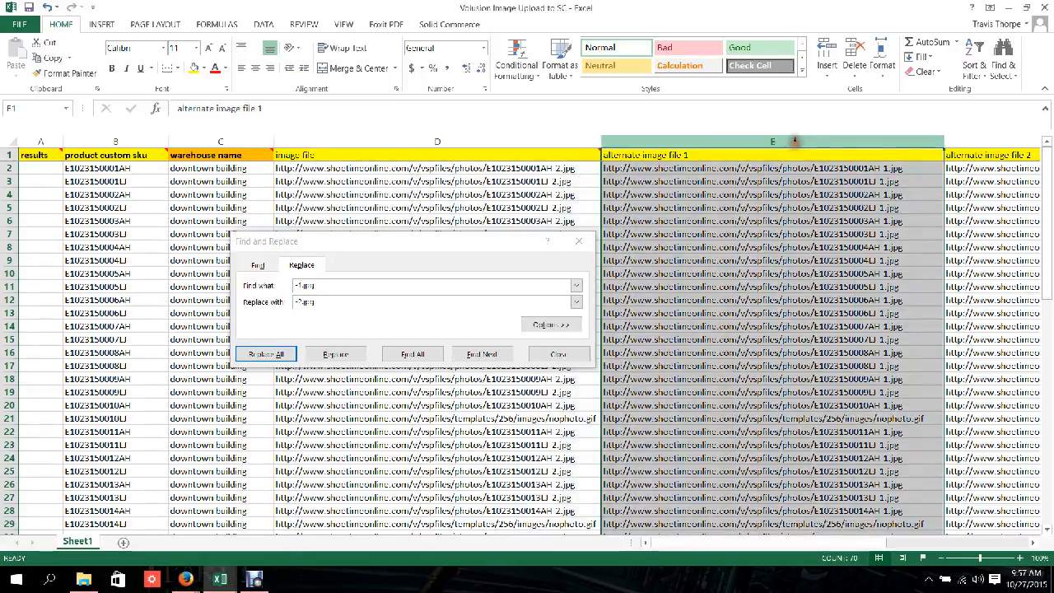
{"action": "left_click", "coordinate": [302, 302]}
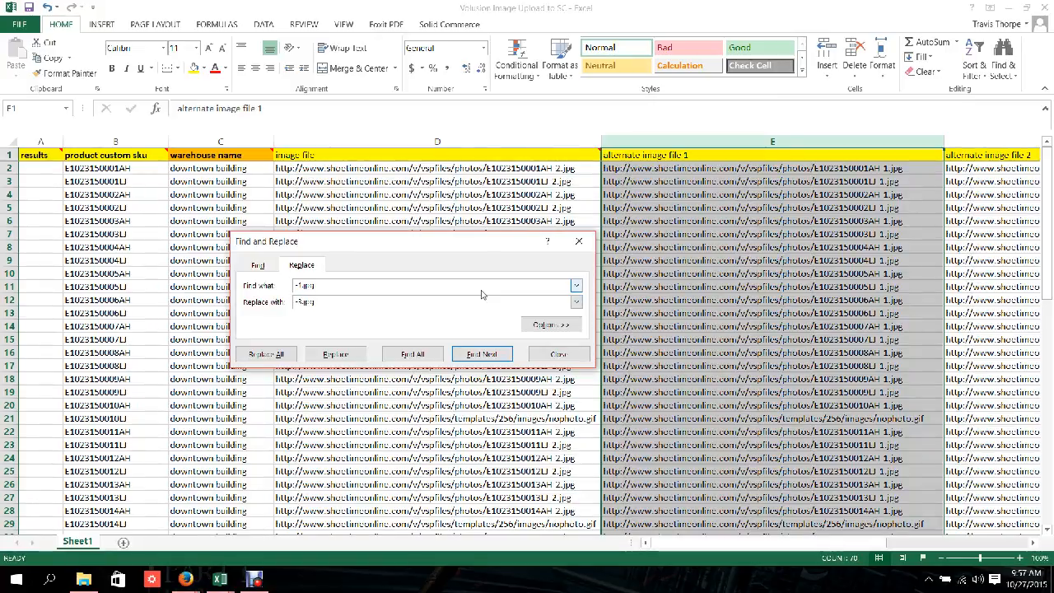
{"action": "left_click", "coordinate": [283, 356]}
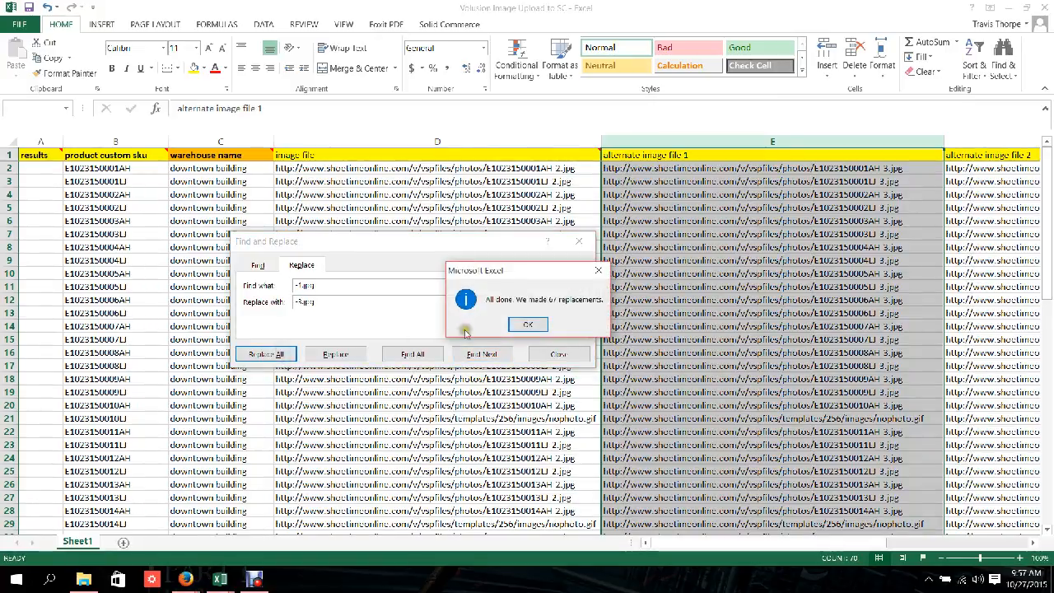
{"action": "left_click", "coordinate": [517, 325]}
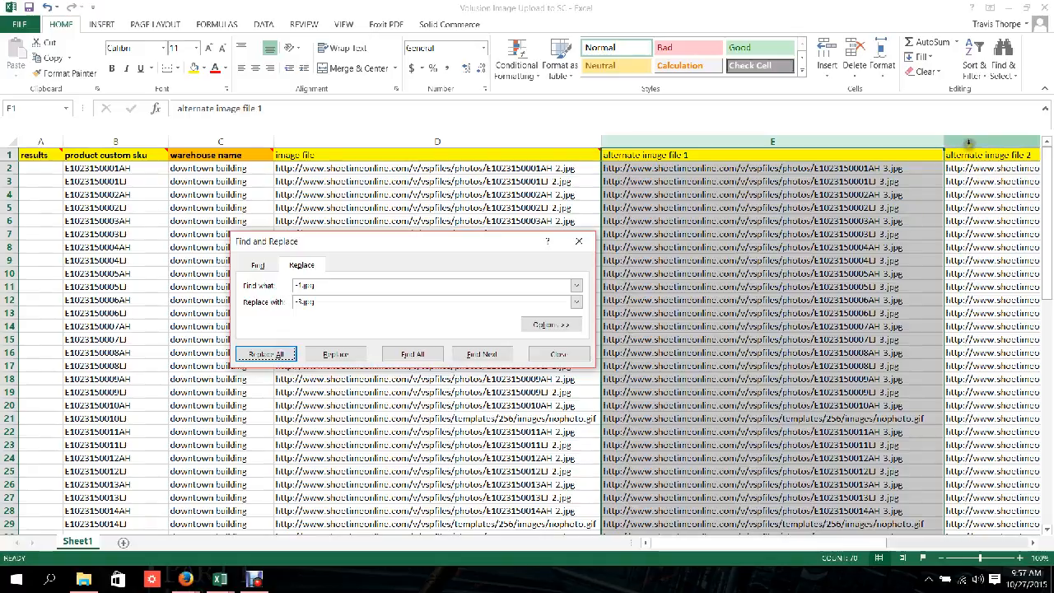
Replace every -1.jpg with -4.jpg in the alternate image file 2 column and close Find and Replace.
{"action": "left_click", "coordinate": [970, 143]}
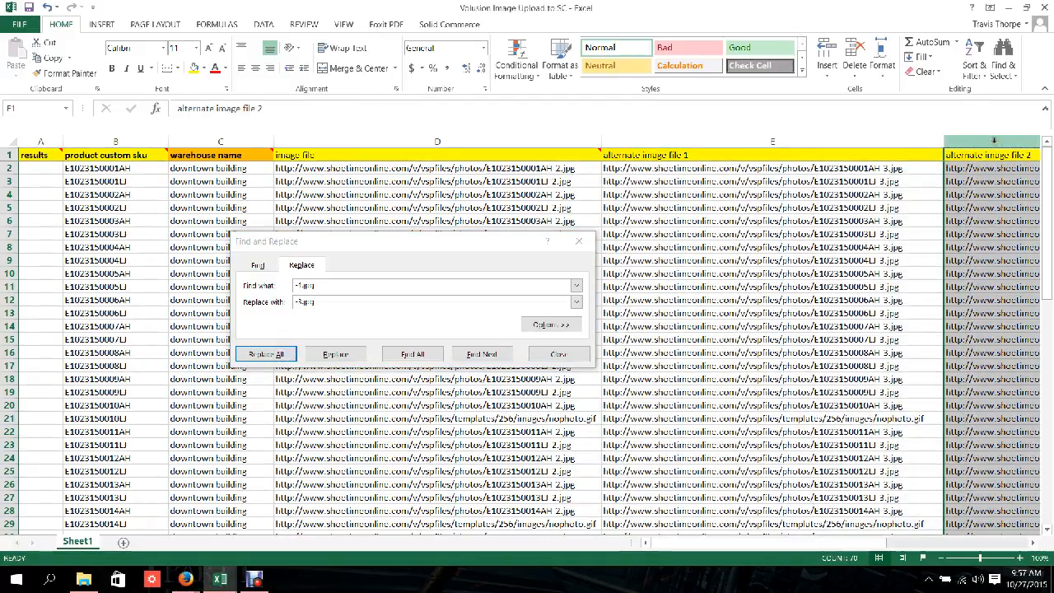
{"action": "left_click", "coordinate": [301, 302]}
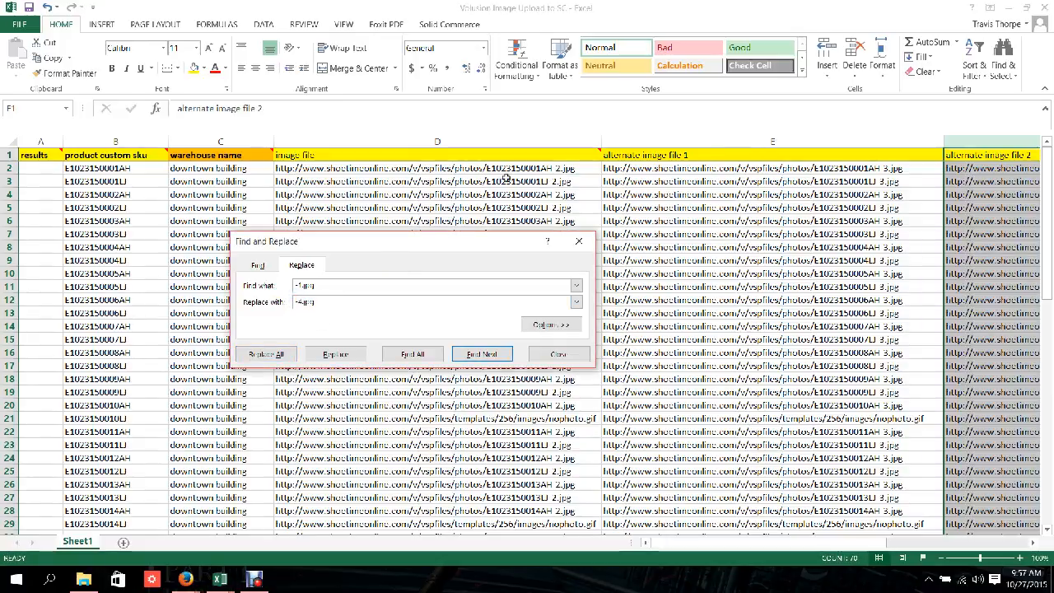
{"action": "left_click", "coordinate": [257, 353]}
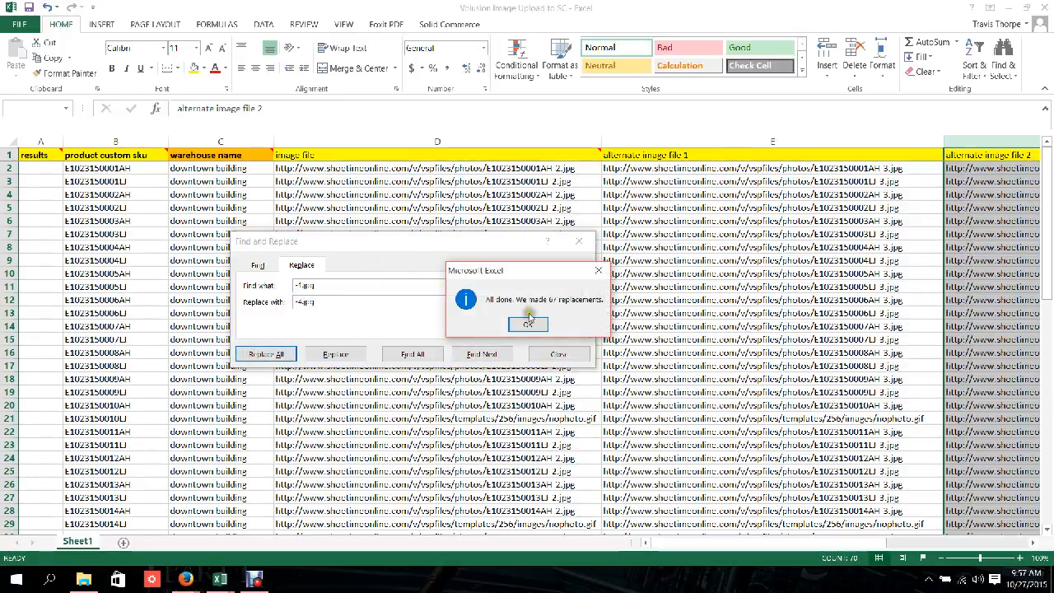
{"action": "left_click", "coordinate": [528, 322]}
{"action": "left_click", "coordinate": [550, 352]}
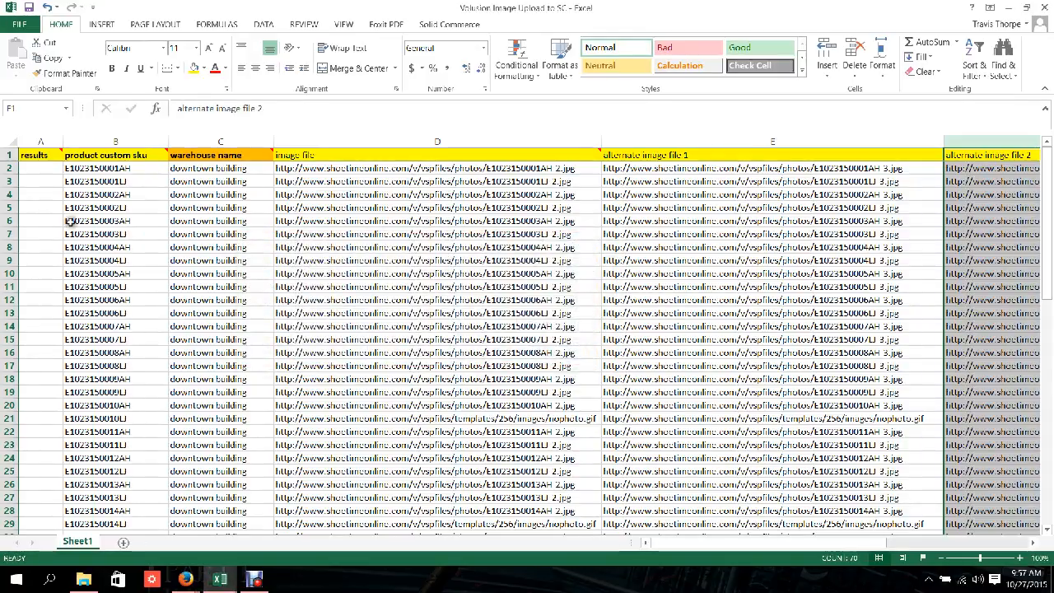
Start the Solid Commerce data upload from cell A2 and sign in with the account password.
{"action": "left_click", "coordinate": [41, 165]}
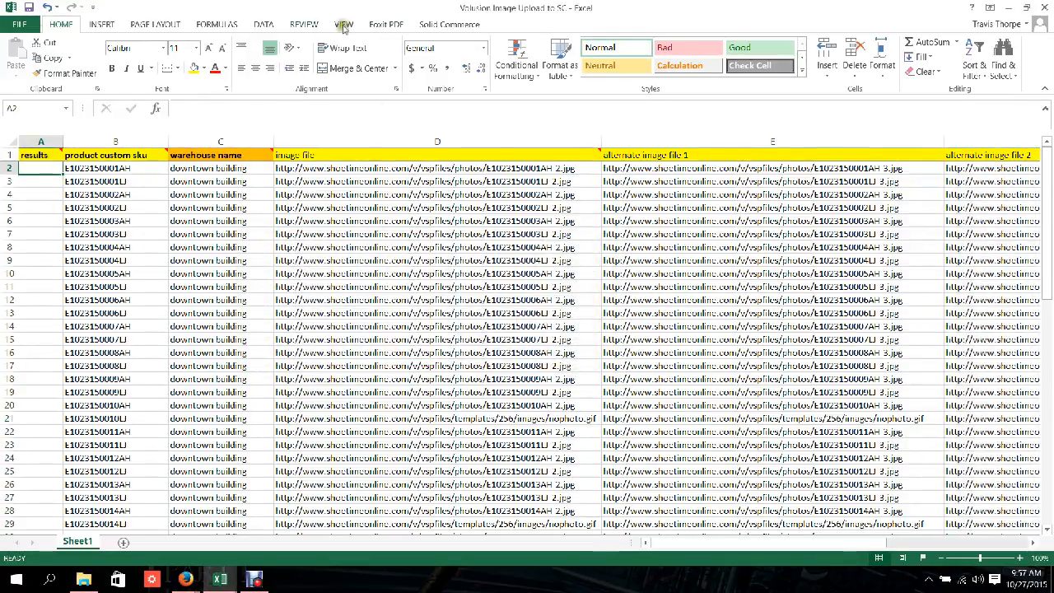
{"action": "left_click", "coordinate": [426, 23]}
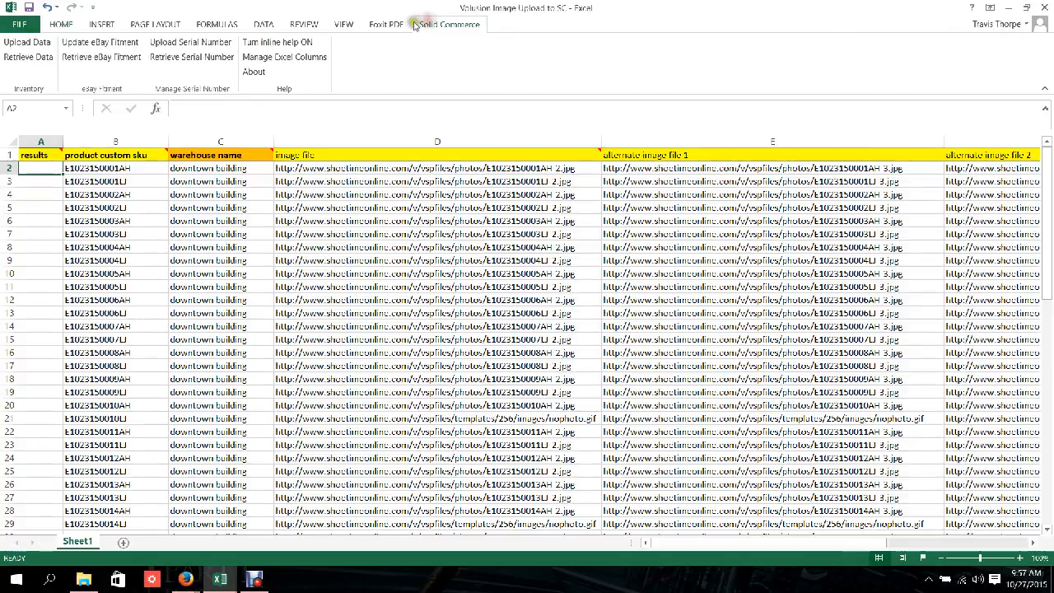
{"action": "left_click", "coordinate": [27, 42]}
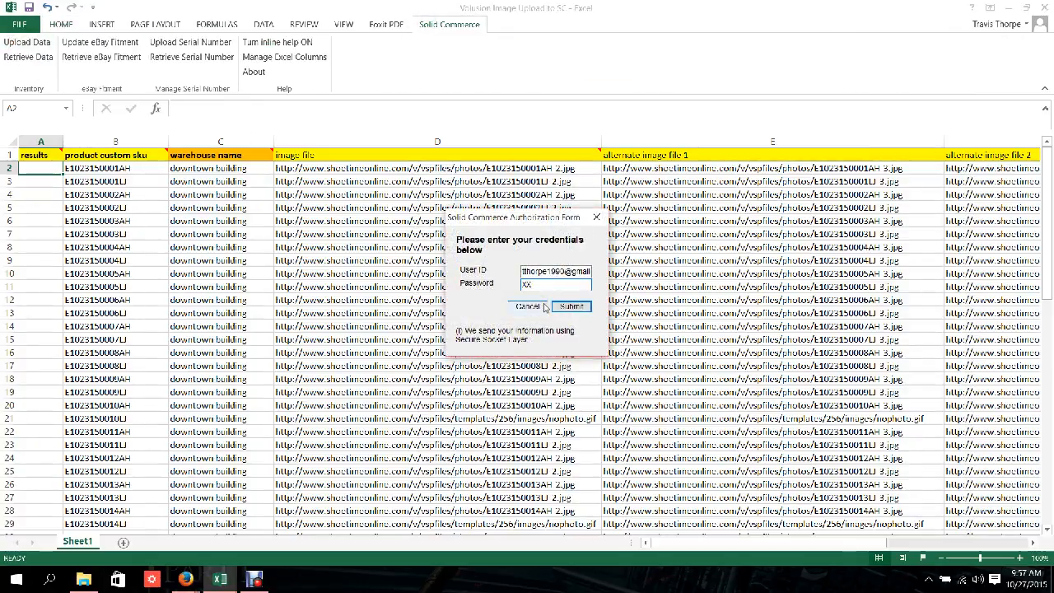
{"action": "key", "text": "BackSpace"}
{"action": "key", "text": "BackSpace"}
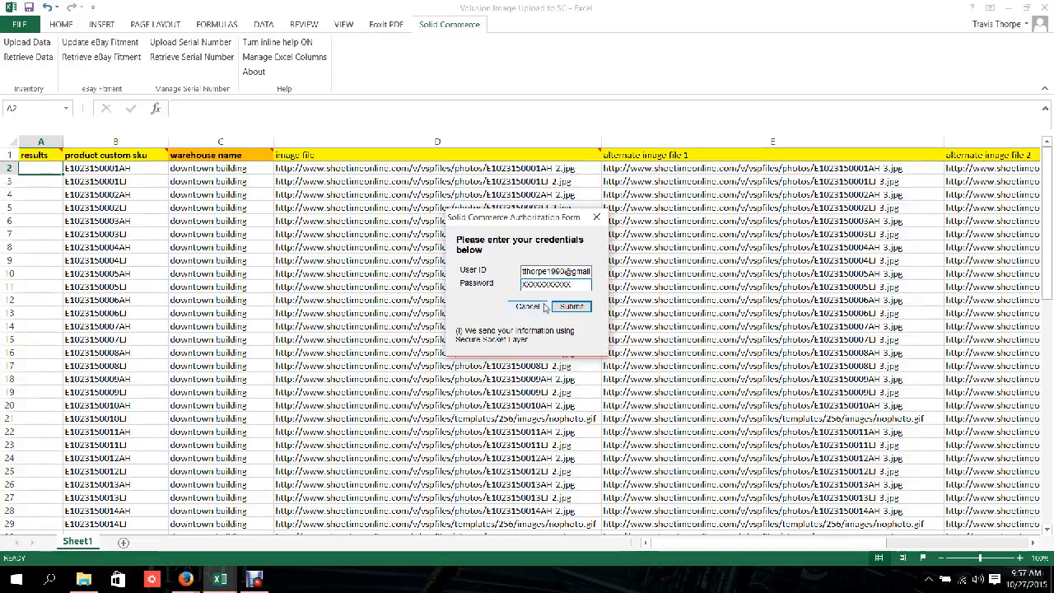
{"action": "key", "text": "Return"}
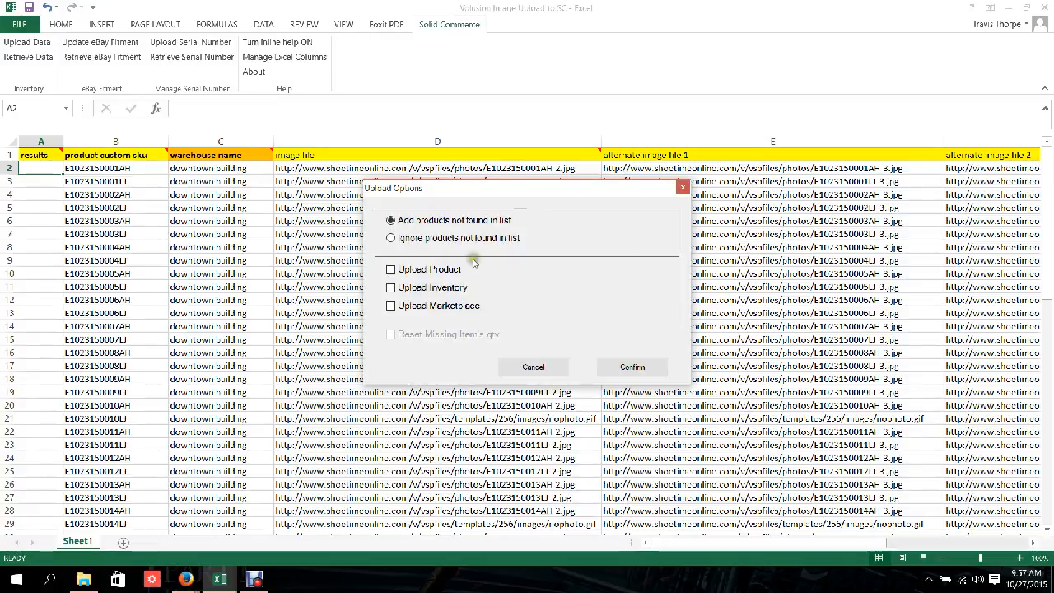
Set the upload to ignore products not found in list, include Upload Product and Upload Inventory, and confirm the options.
{"action": "left_click", "coordinate": [406, 239]}
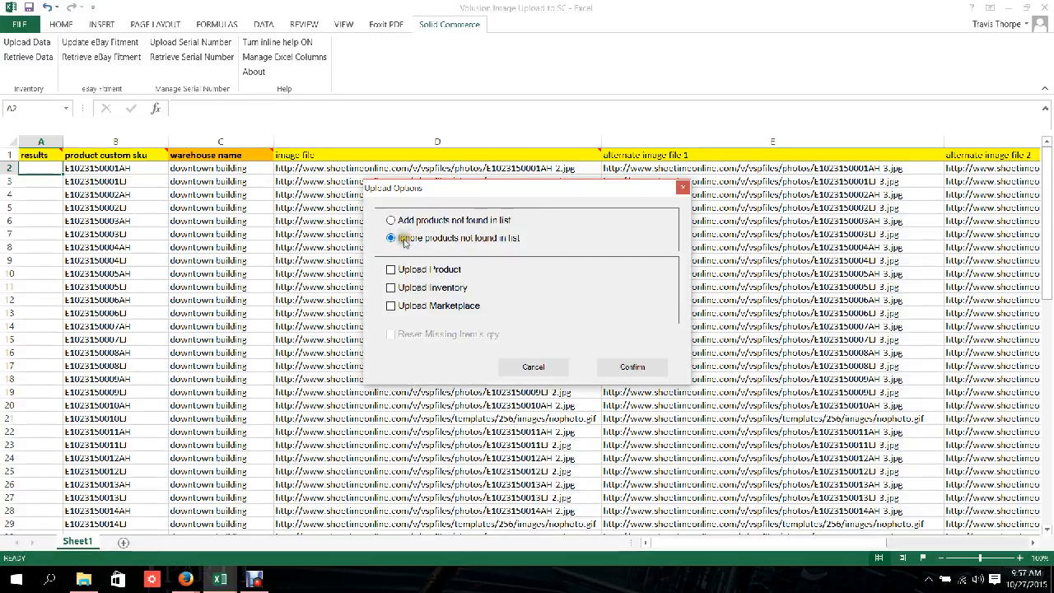
{"action": "left_click", "coordinate": [390, 270]}
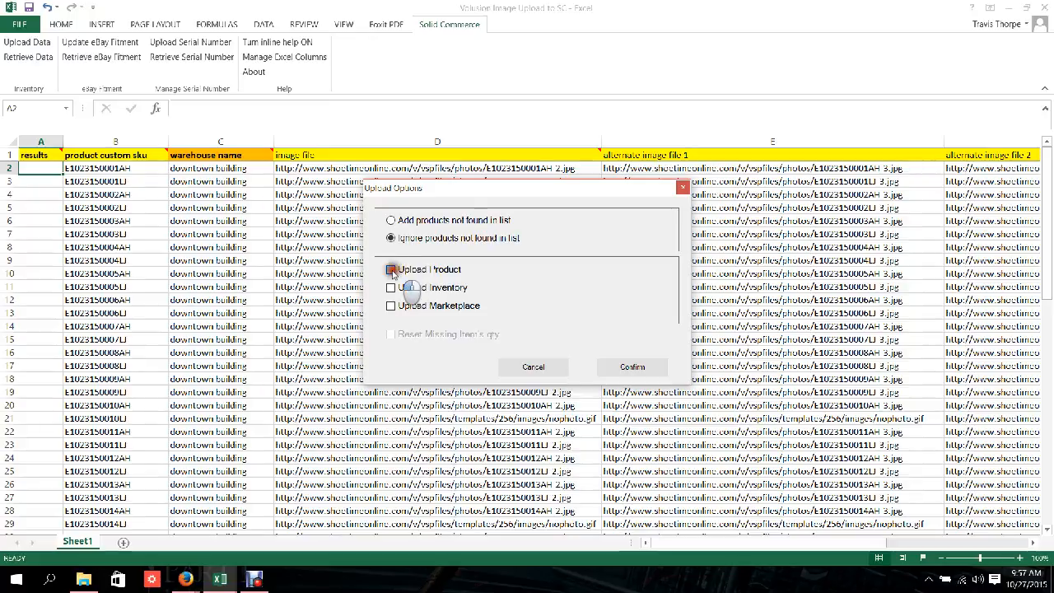
{"action": "left_click", "coordinate": [391, 289]}
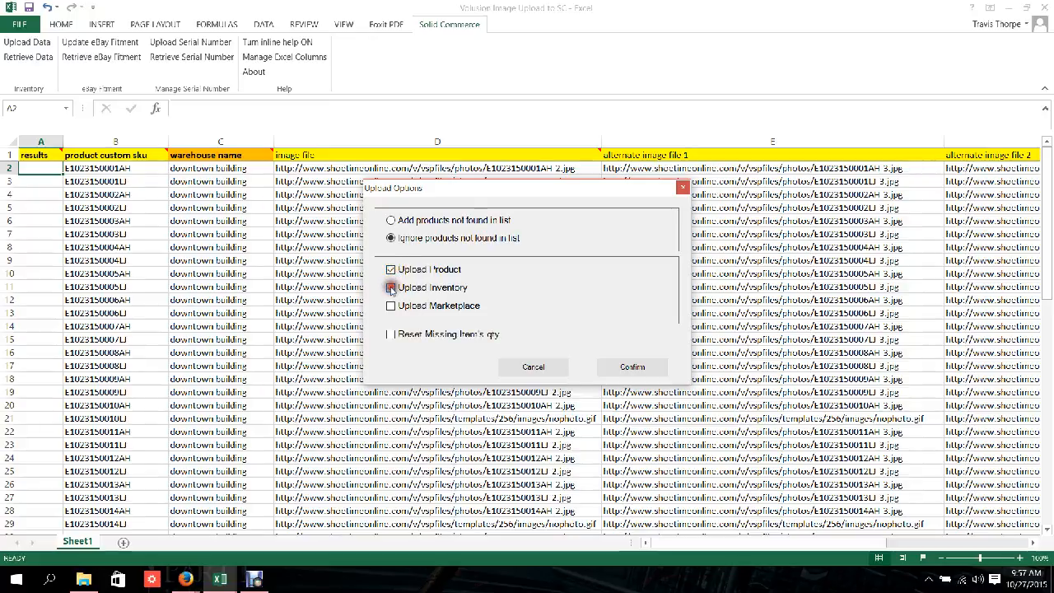
{"action": "left_click", "coordinate": [627, 366]}
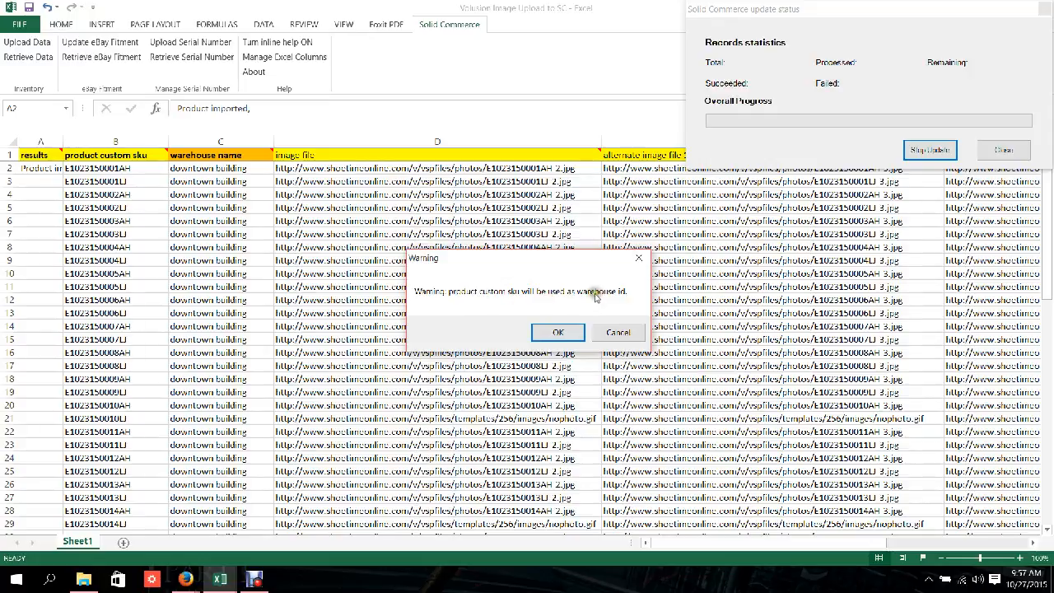
Accept using the product custom SKU as warehouse ID, complete the upload, and close the image upload workbook without saving.
{"action": "left_click", "coordinate": [564, 333]}
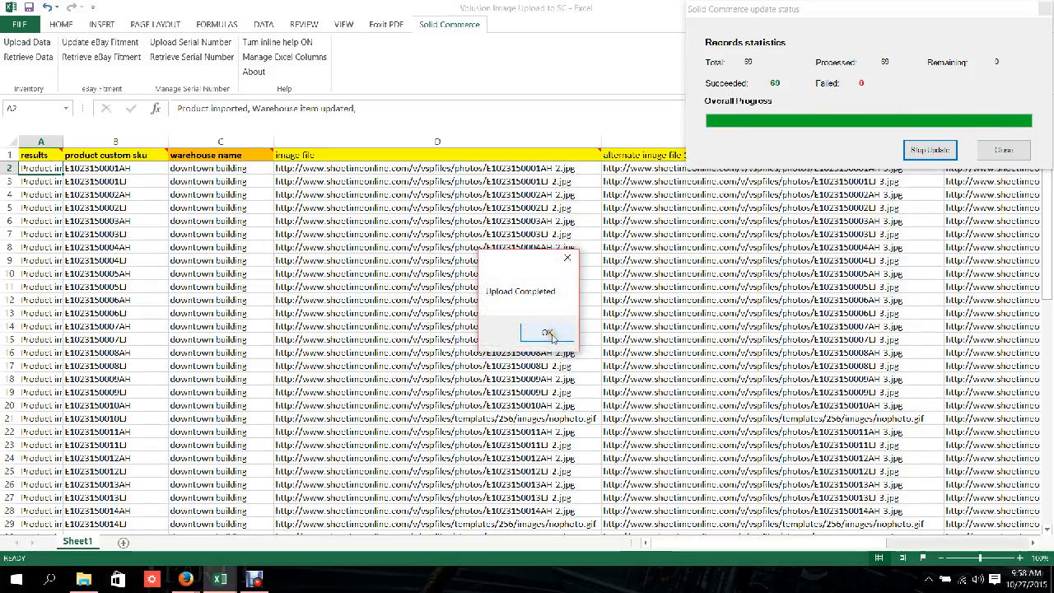
{"action": "left_click", "coordinate": [548, 333]}
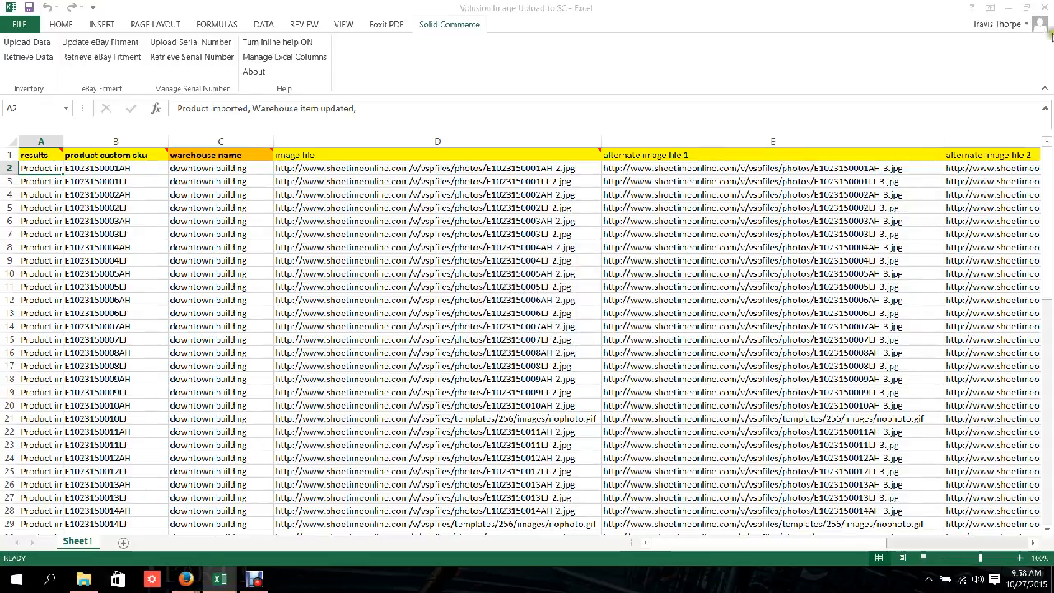
{"action": "left_click", "coordinate": [1043, 6]}
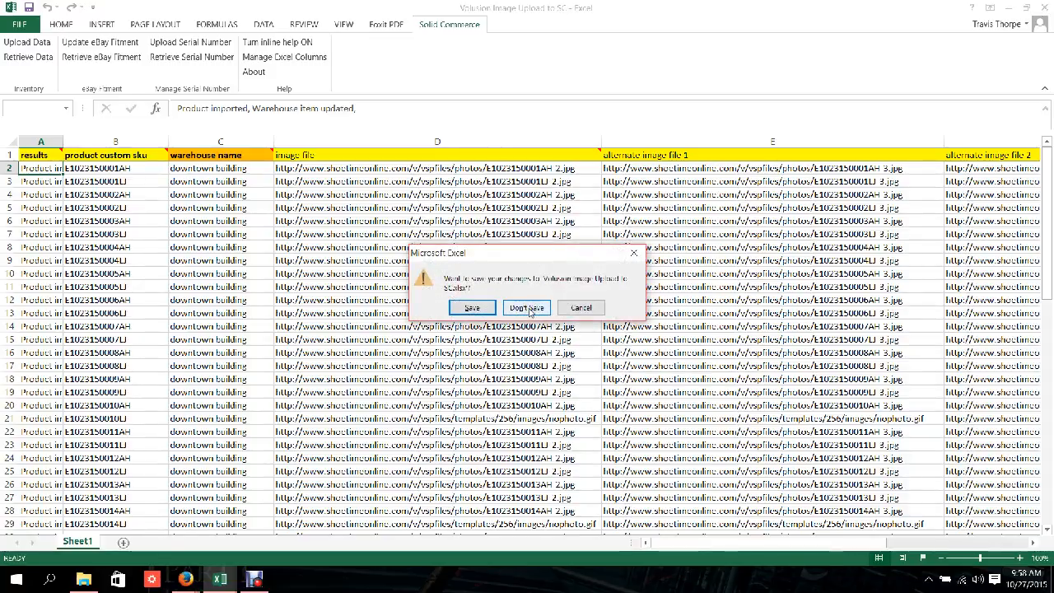
{"action": "left_click", "coordinate": [528, 307]}
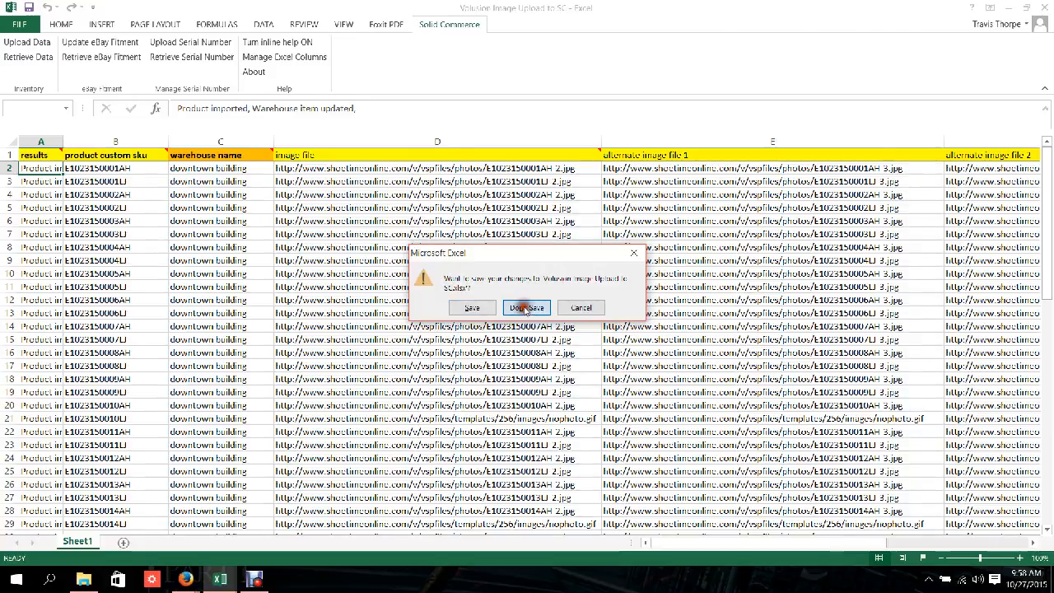
Delete the photourl column from the salepricecategories102715 sheet.
{"action": "left_click", "coordinate": [345, 346]}
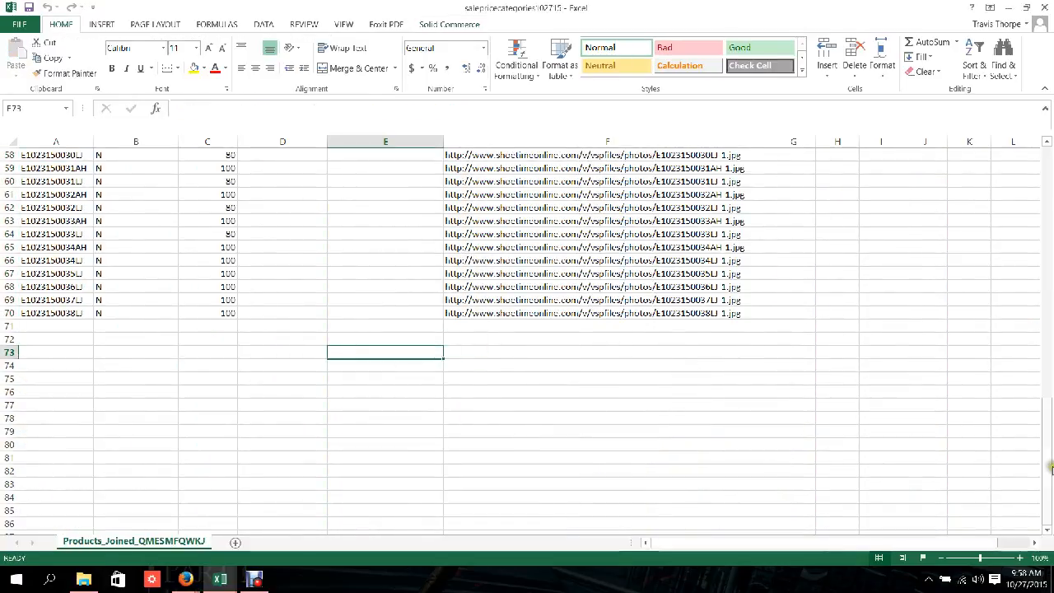
{"action": "left_click_drag", "start_coordinate": [1047, 428], "coordinate": [1048, 147]}
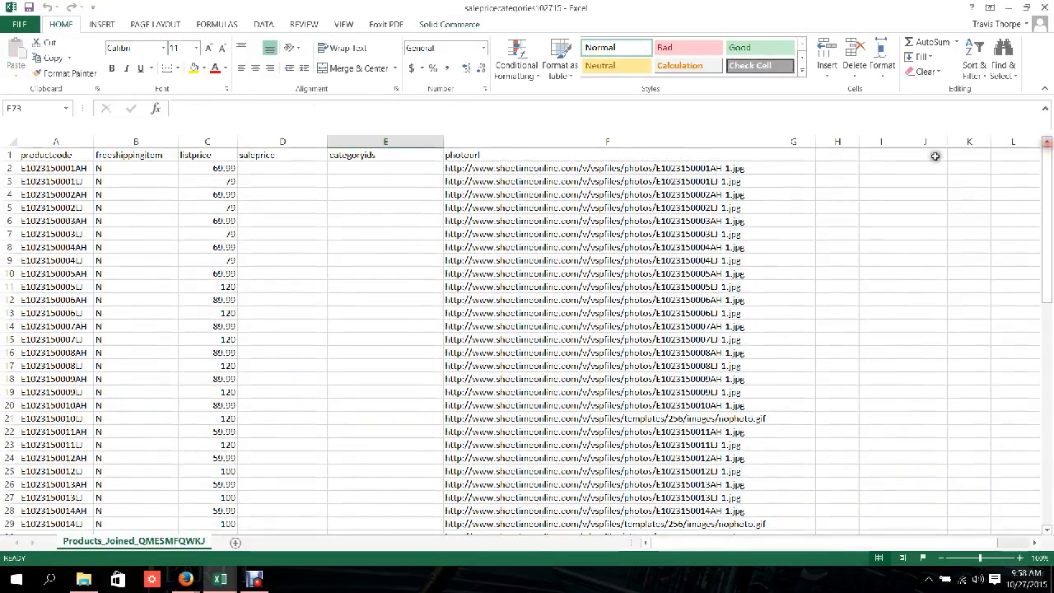
{"action": "right_click", "coordinate": [521, 140]}
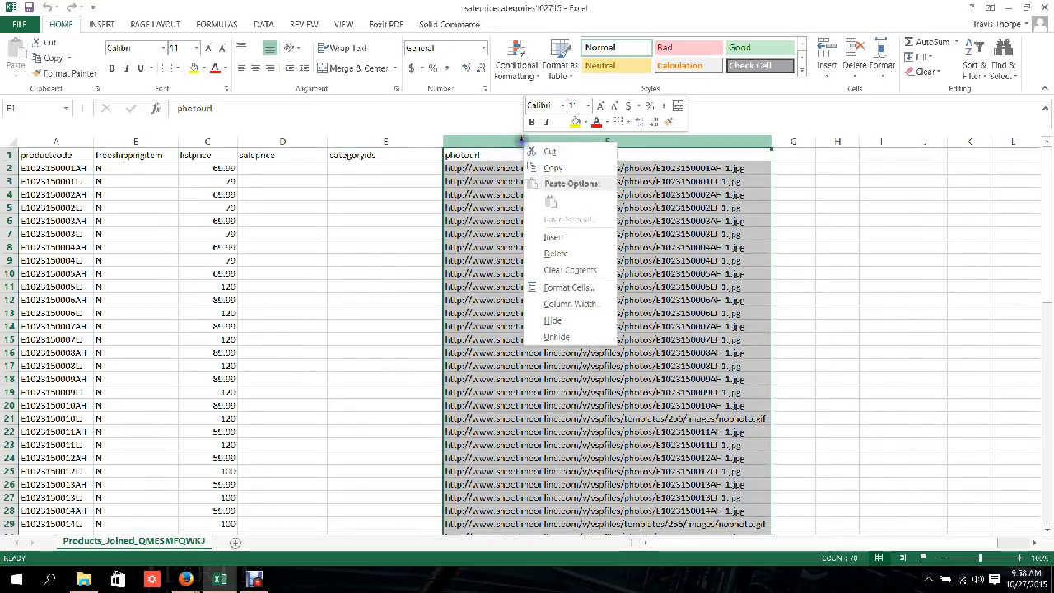
{"action": "right_click", "coordinate": [507, 142]}
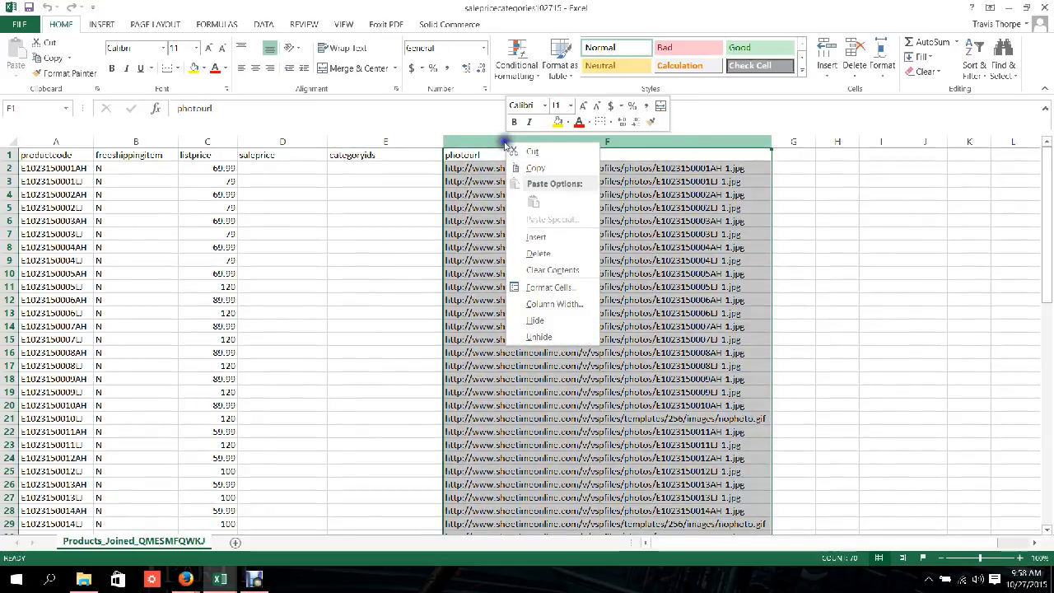
{"action": "left_click", "coordinate": [537, 253]}
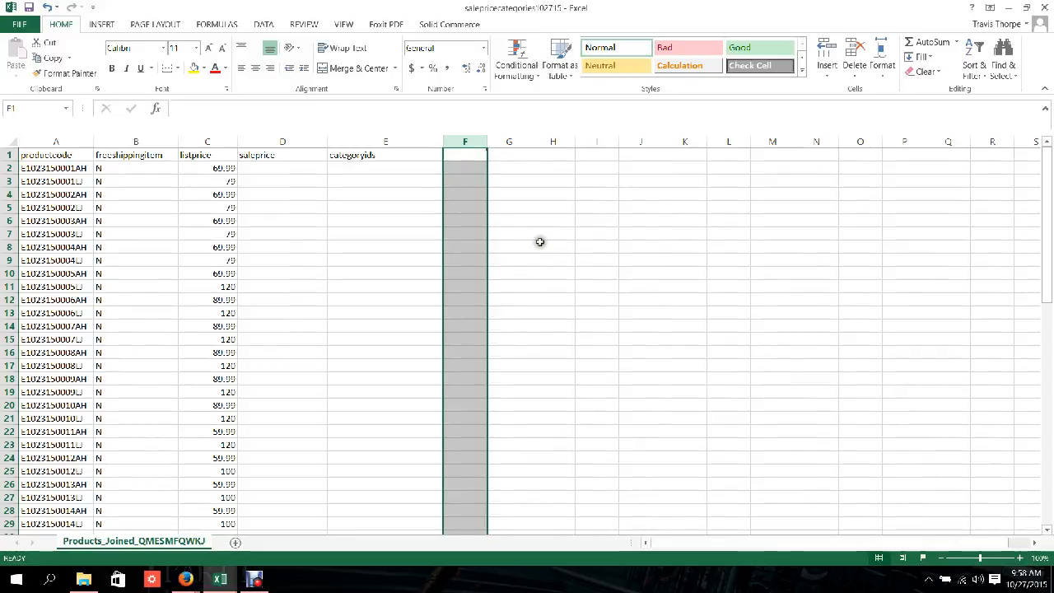
Set freeshippingitem to Y in B2 and copy it to all product rows through row 70.
{"action": "double_click", "coordinate": [119, 168]}
{"action": "left_click_drag", "start_coordinate": [122, 168], "coordinate": [43, 168]}
{"action": "type", "text": "Y"}
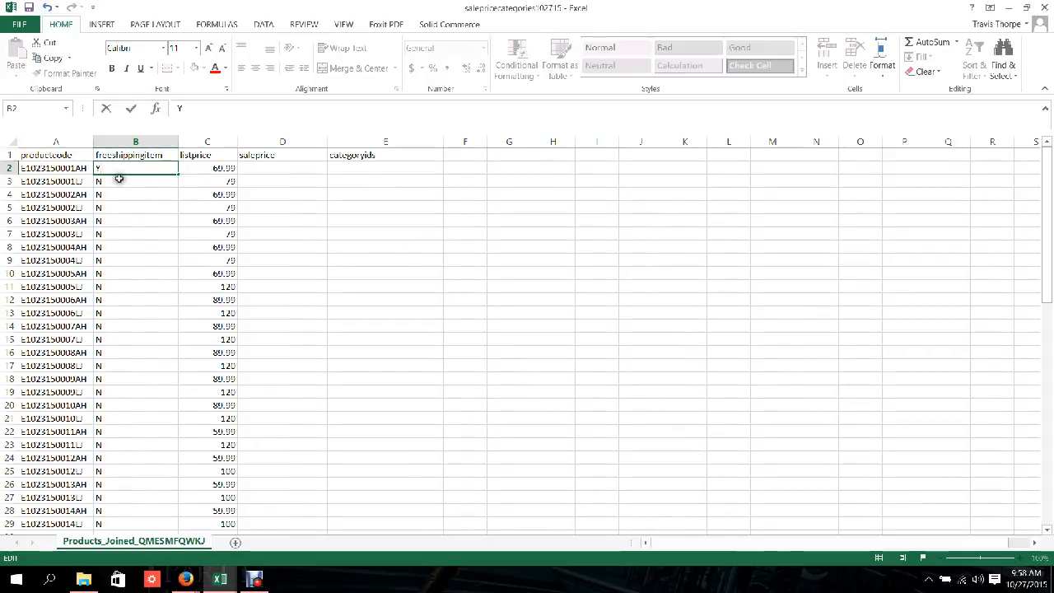
{"action": "key", "text": "Return"}
{"action": "left_click", "coordinate": [119, 167]}
{"action": "key", "text": "ctrl+c"}
{"action": "scroll", "coordinate": [177, 325], "scroll_direction": "down", "scroll_amount": 14}
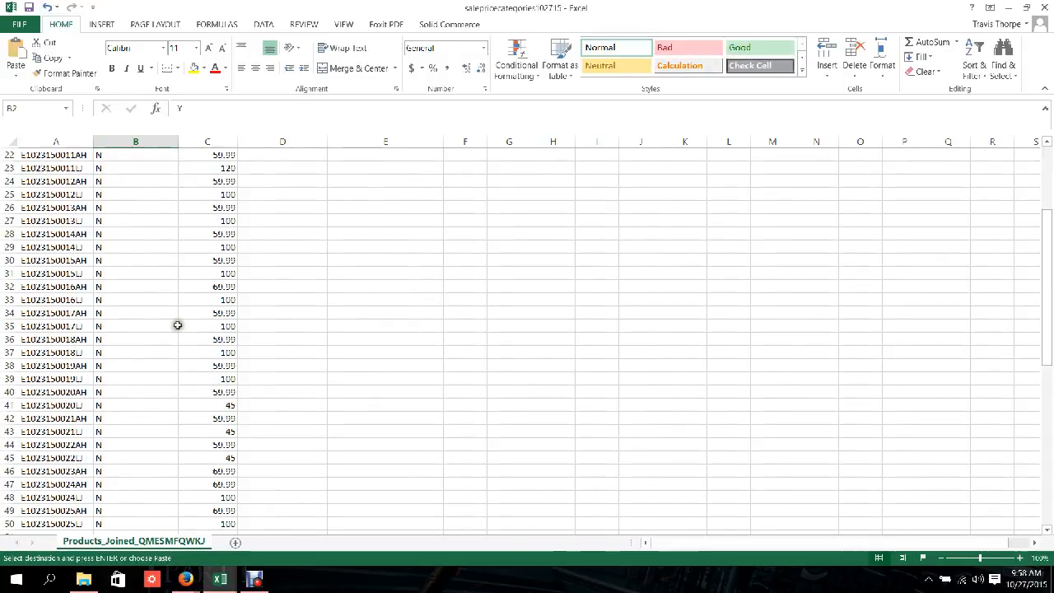
{"action": "left_click", "coordinate": [124, 508], "text": "shift"}
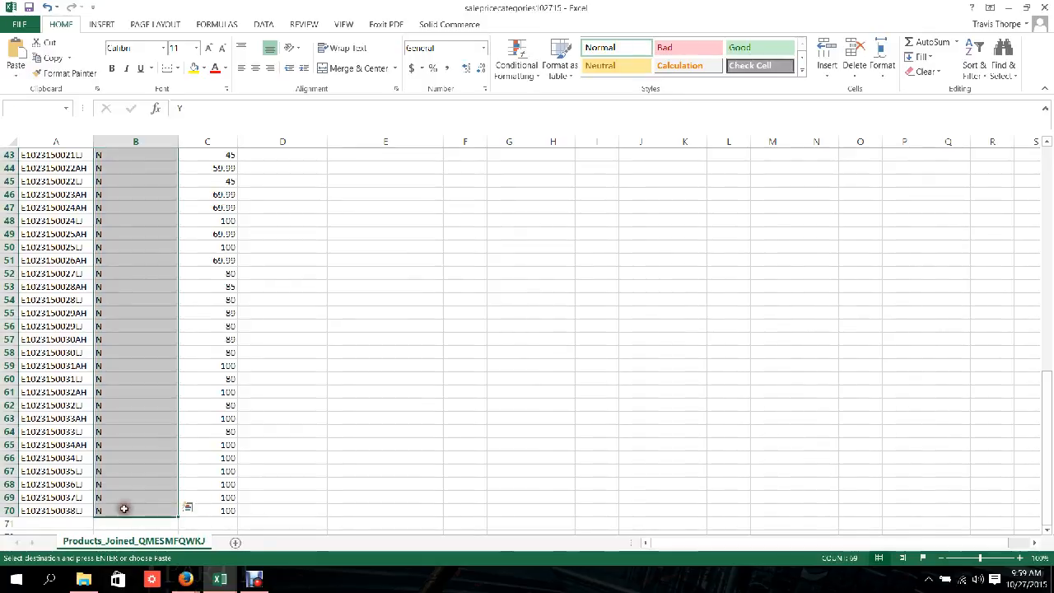
{"action": "key", "text": "ctrl+v"}
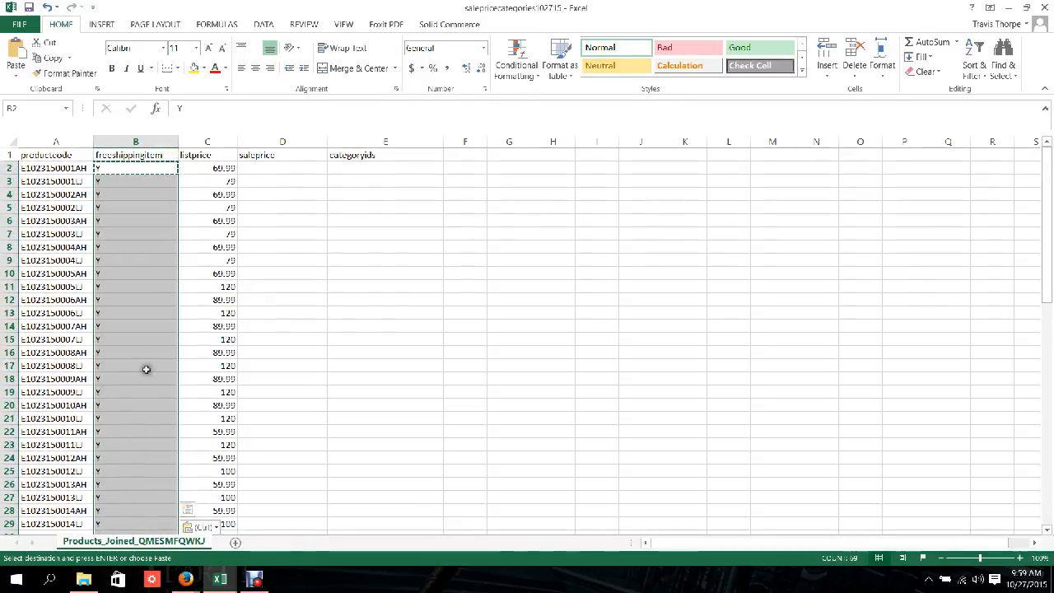
Check the number format of the saleprice column in the Format Cells settings.
{"action": "double_click", "coordinate": [275, 165]}
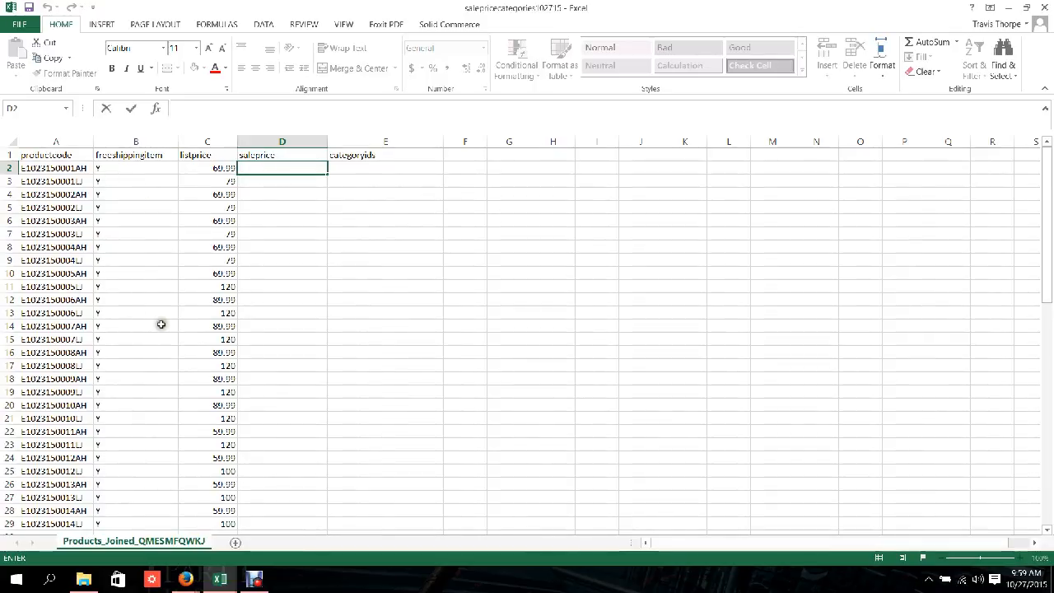
{"action": "left_click", "coordinate": [271, 141]}
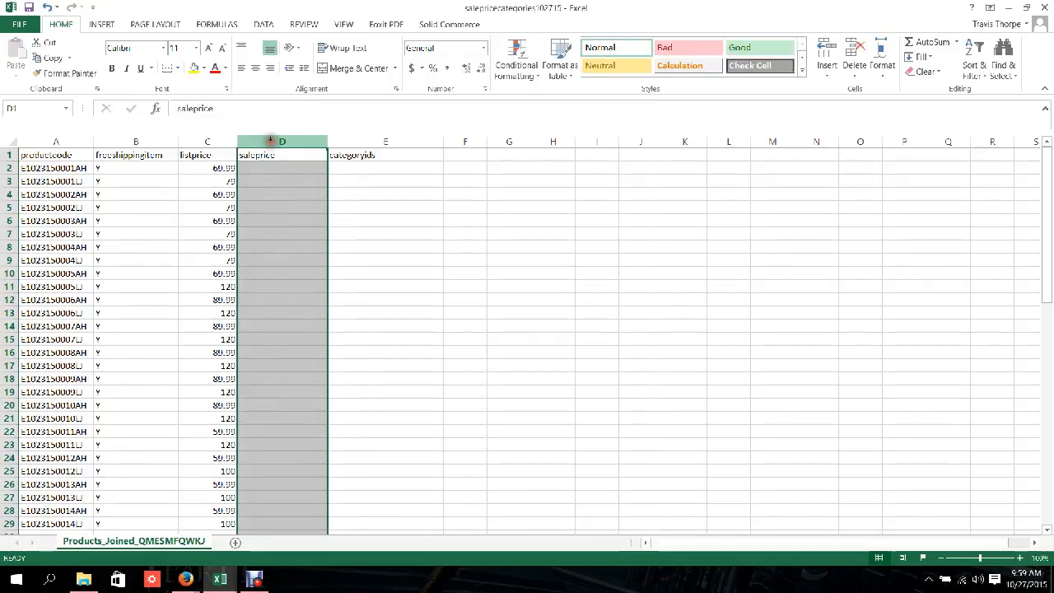
{"action": "right_click", "coordinate": [271, 143]}
{"action": "left_click", "coordinate": [318, 286]}
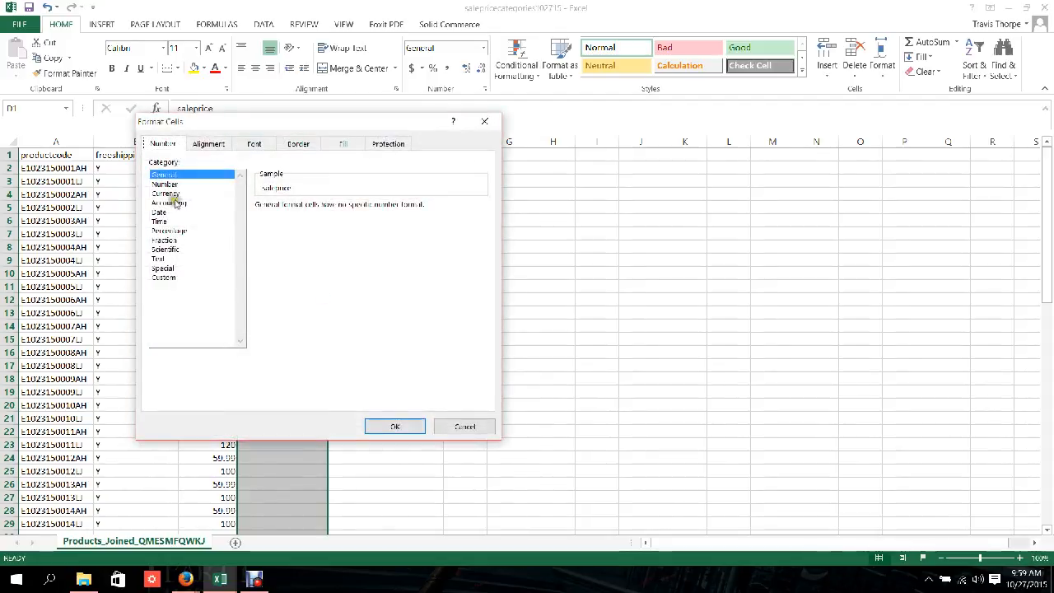
{"action": "left_click", "coordinate": [394, 426]}
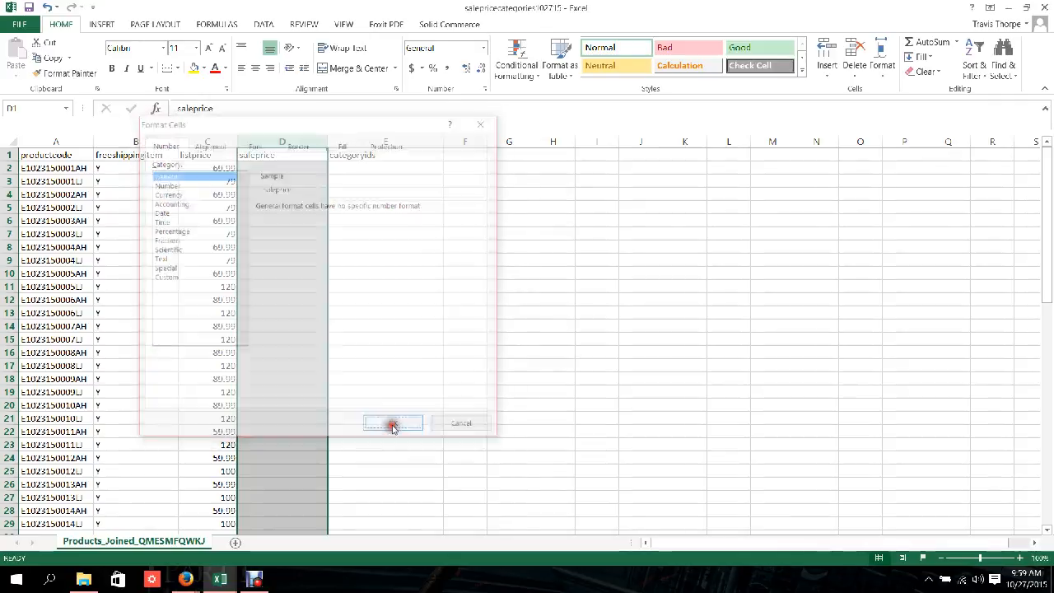
Enter the formula =C2*.45 in cell D2 to calculate the first product's sale price from its list price.
{"action": "left_click", "coordinate": [280, 169]}
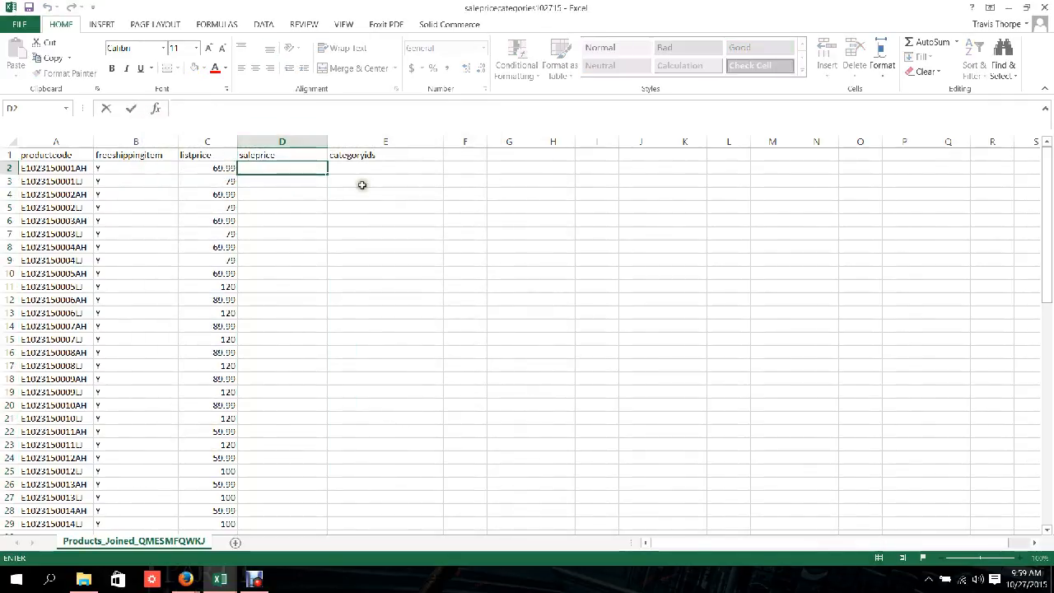
{"action": "type", "text": "="}
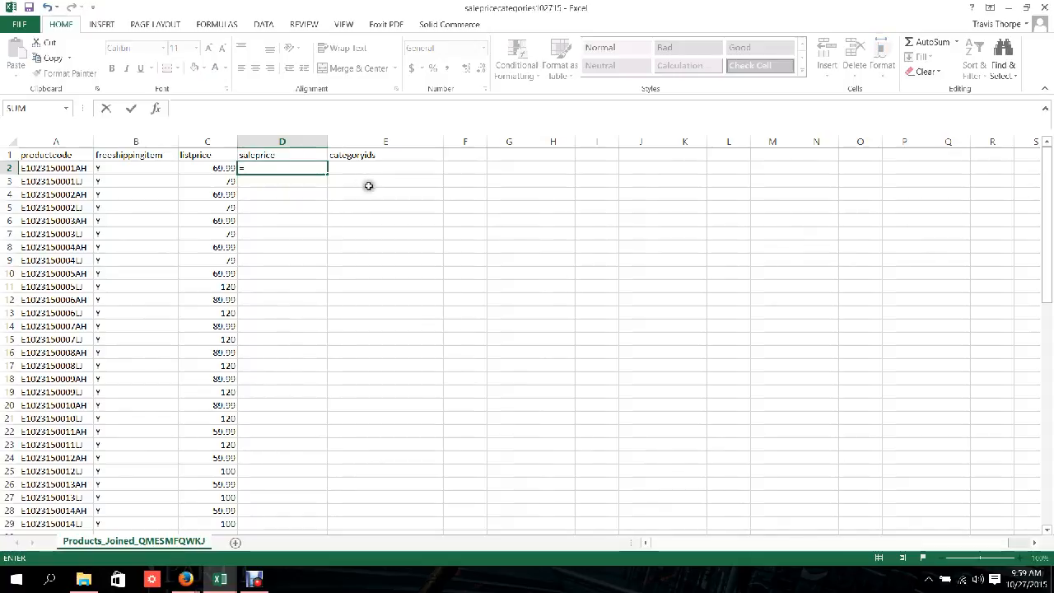
{"action": "left_click", "coordinate": [209, 168]}
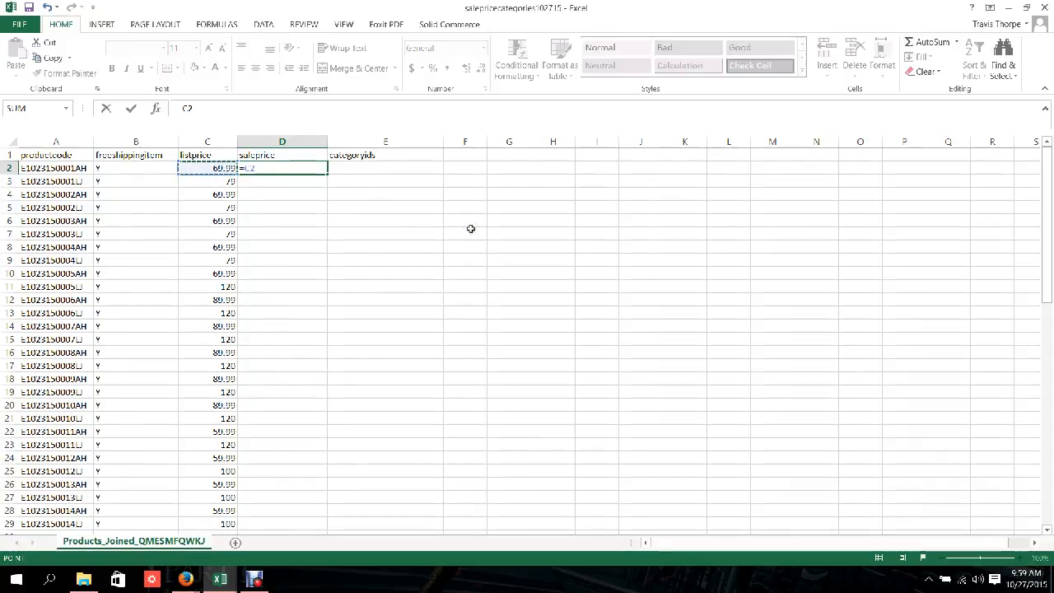
{"action": "type", "text": "*.45"}
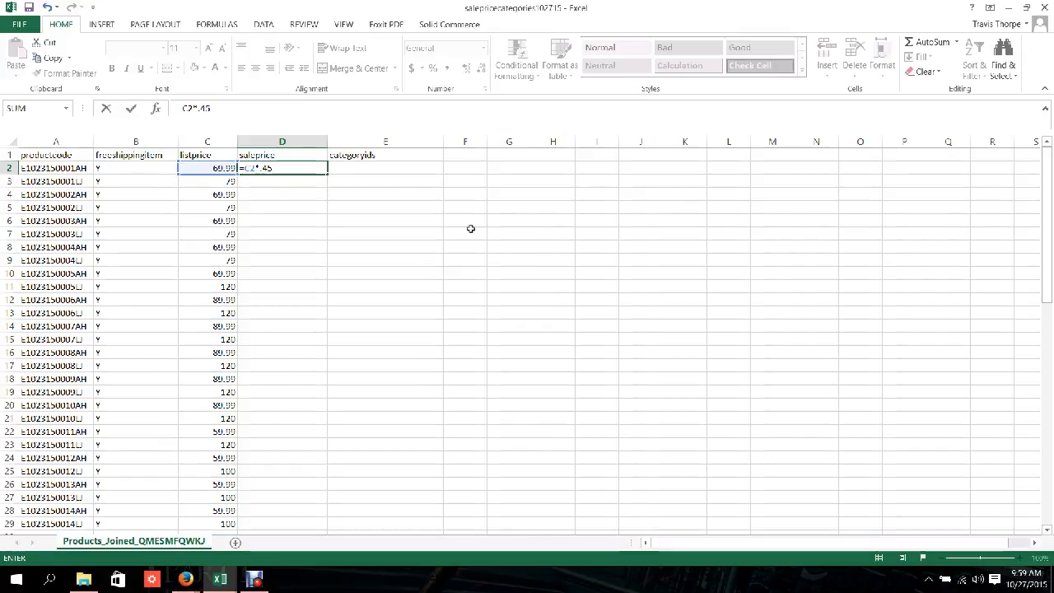
{"action": "key", "text": "Return"}
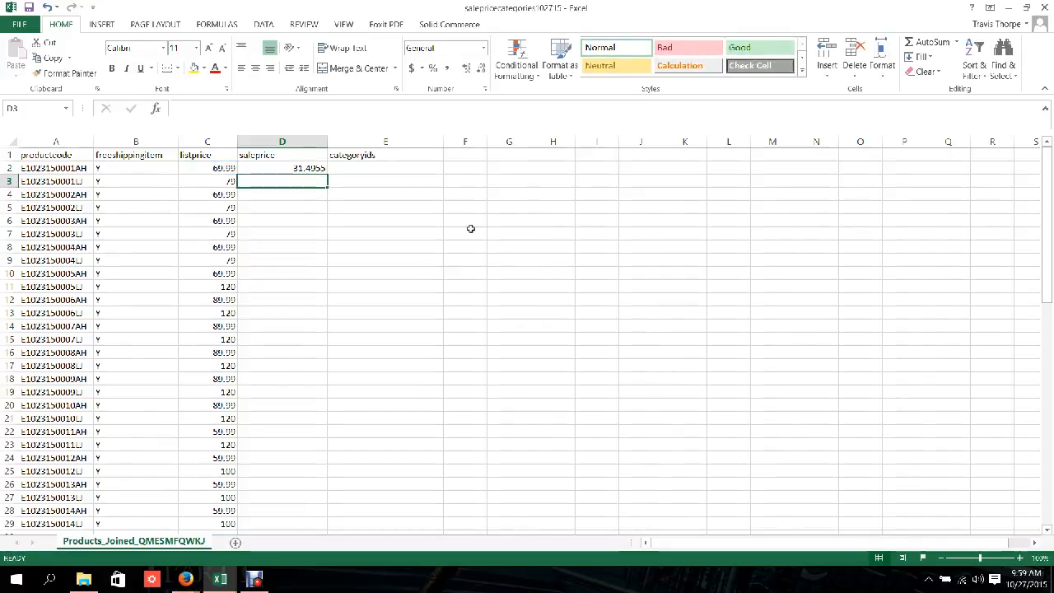
Copy the sale price formula from D2 to all product rows through D70 and review the column.
{"action": "left_click", "coordinate": [312, 168]}
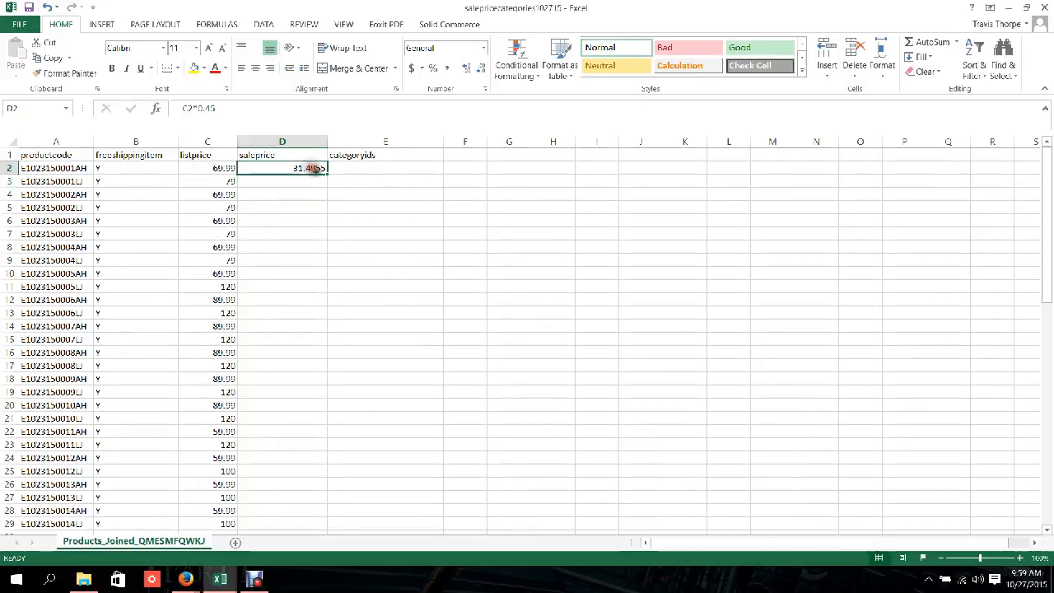
{"action": "key", "text": "ctrl+c"}
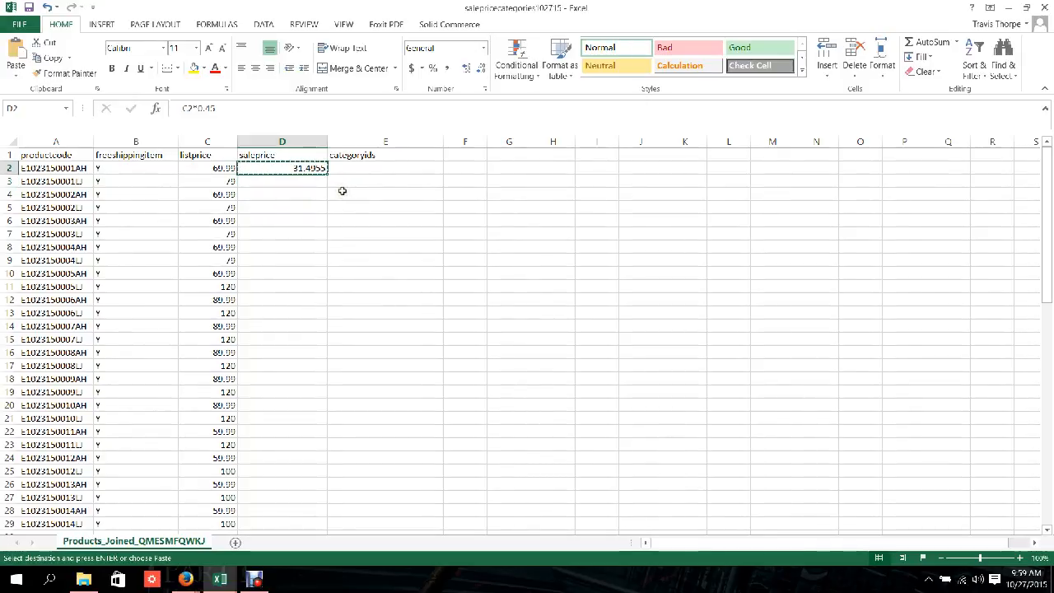
{"action": "scroll", "coordinate": [325, 290], "scroll_direction": "down", "scroll_amount": 20}
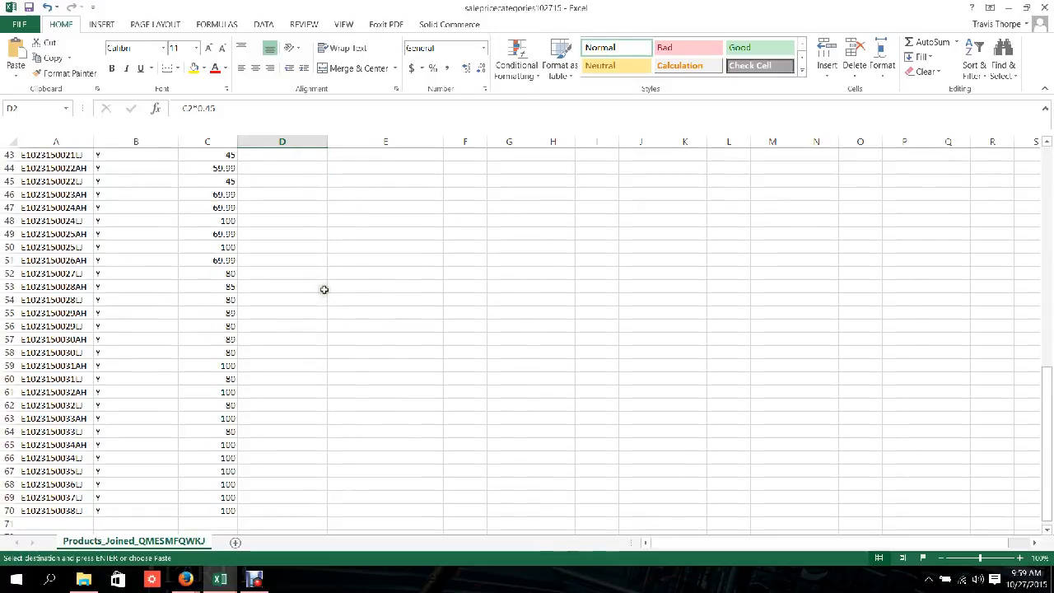
{"action": "left_click", "coordinate": [280, 273], "text": "shift"}
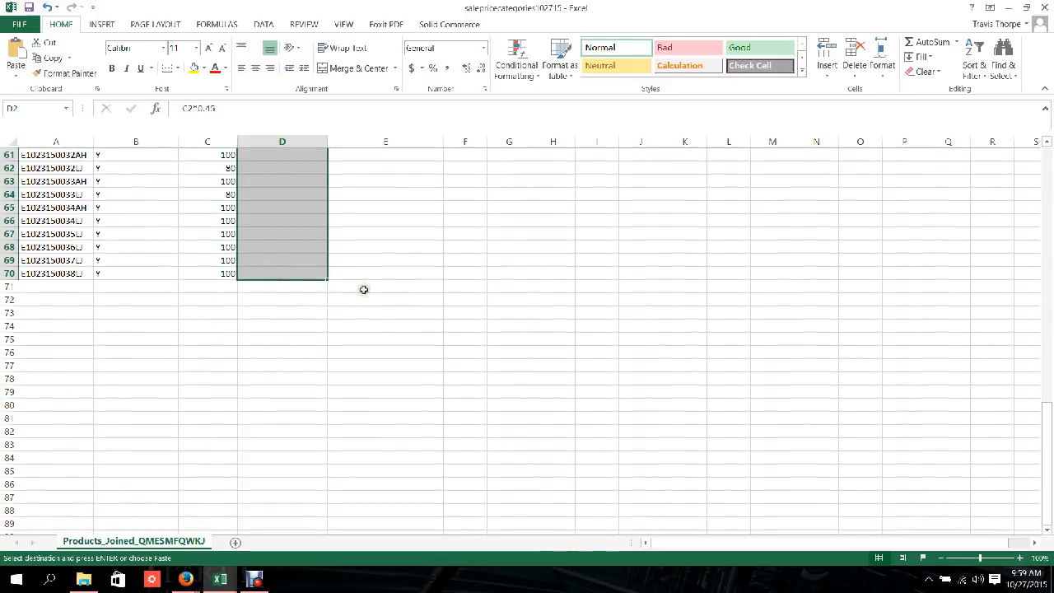
{"action": "key", "text": "ctrl+v"}
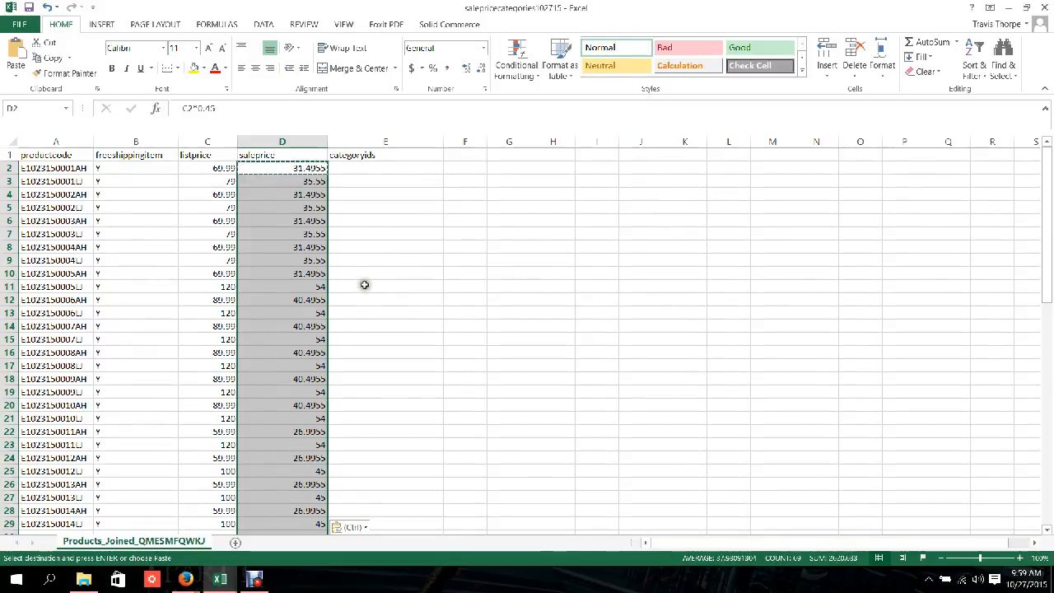
{"action": "scroll", "coordinate": [363, 274], "scroll_direction": "down", "scroll_amount": 14}
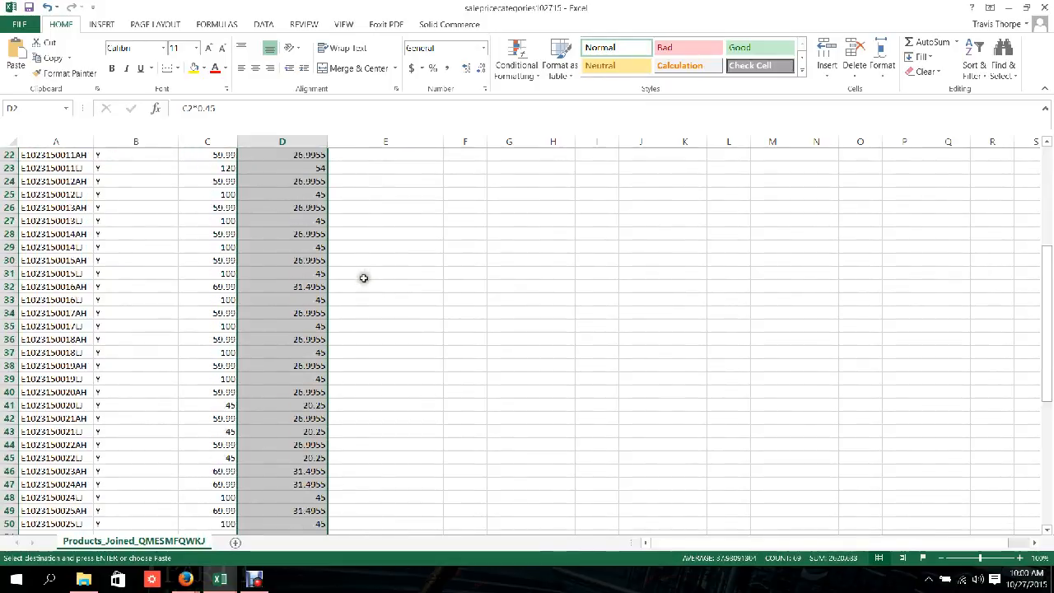
{"action": "scroll", "coordinate": [363, 280], "scroll_direction": "up", "scroll_amount": 14}
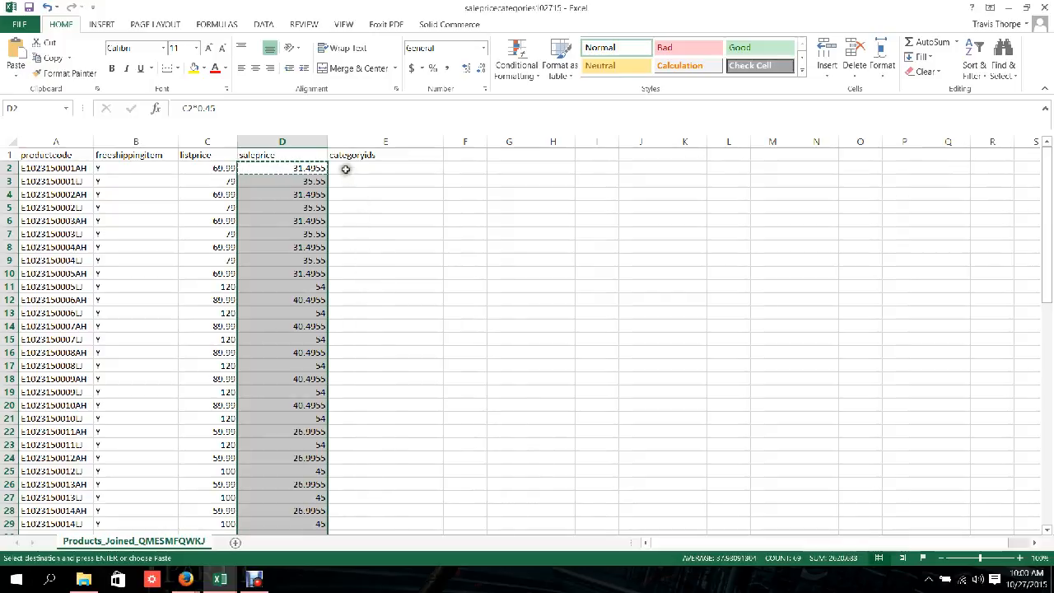
Create a new blank workbook and return to the salepricecategories102715 workbook.
{"action": "left_click", "coordinate": [357, 168]}
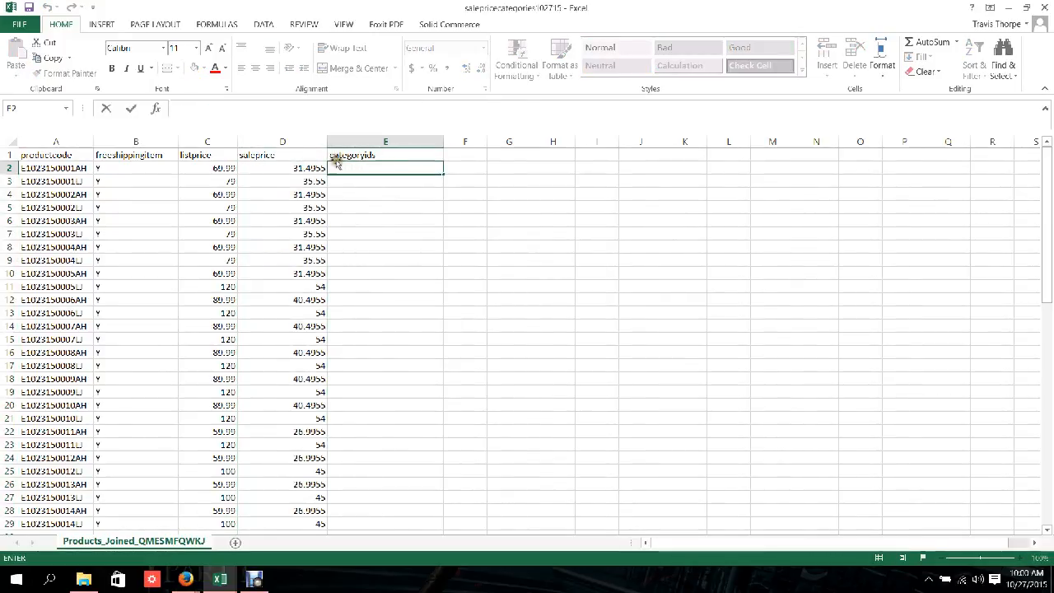
{"action": "left_click", "coordinate": [388, 160]}
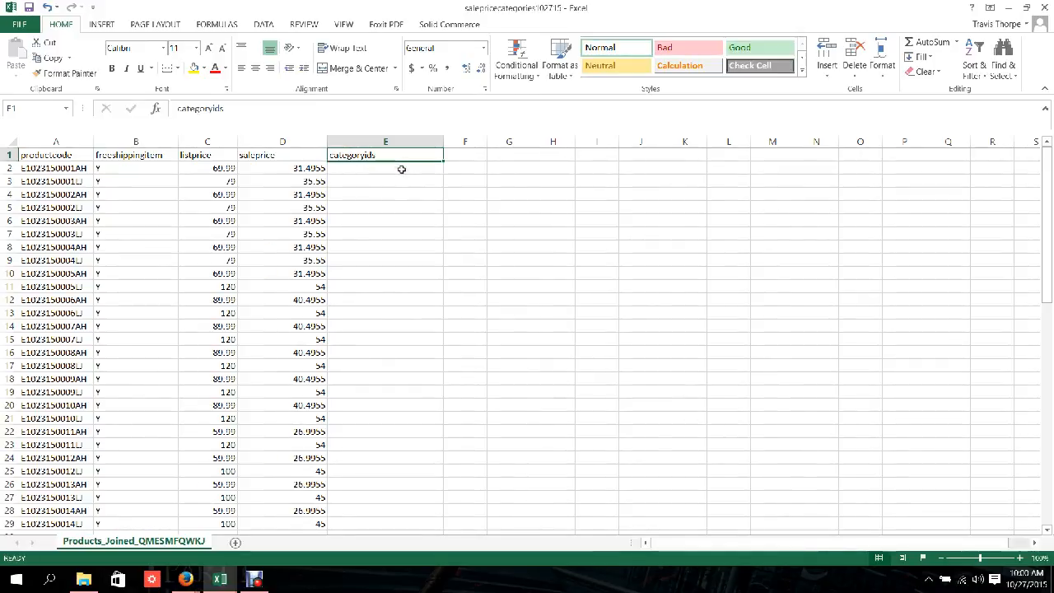
{"action": "left_click", "coordinate": [25, 25]}
{"action": "left_click", "coordinate": [33, 82]}
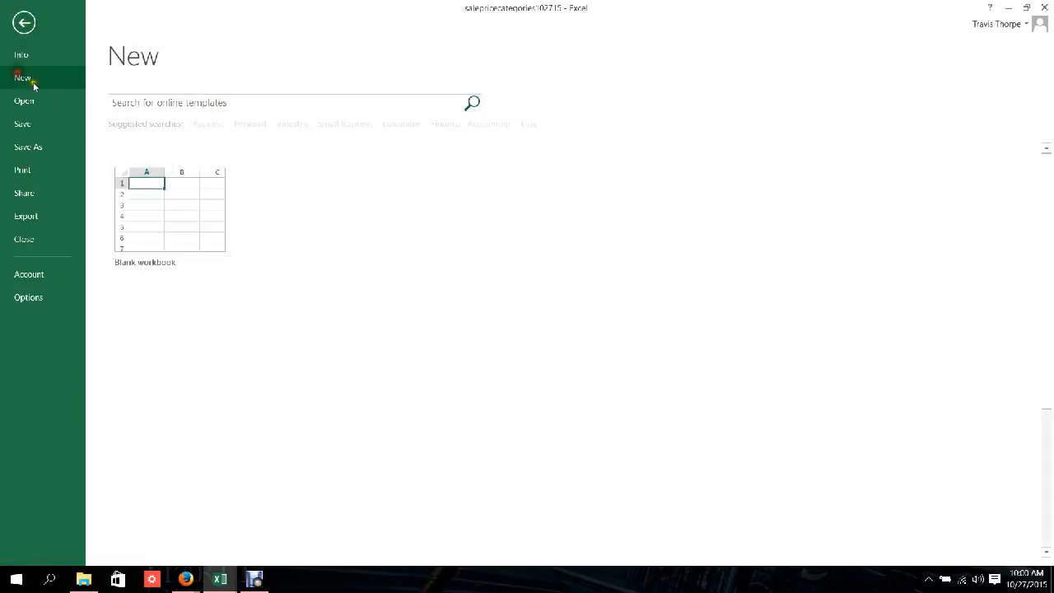
{"action": "left_click", "coordinate": [163, 186]}
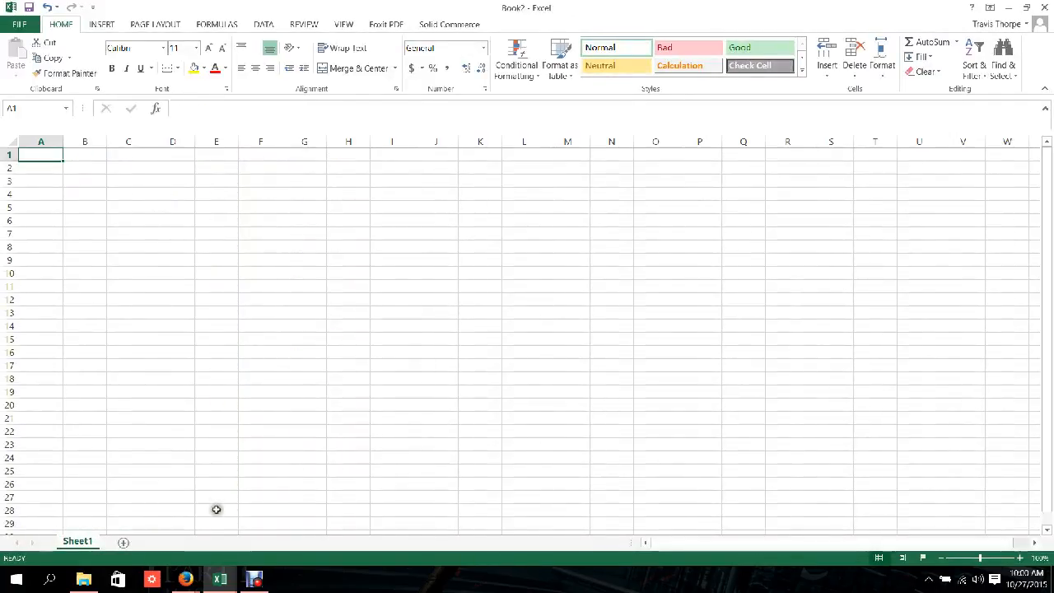
{"action": "left_click", "coordinate": [220, 579]}
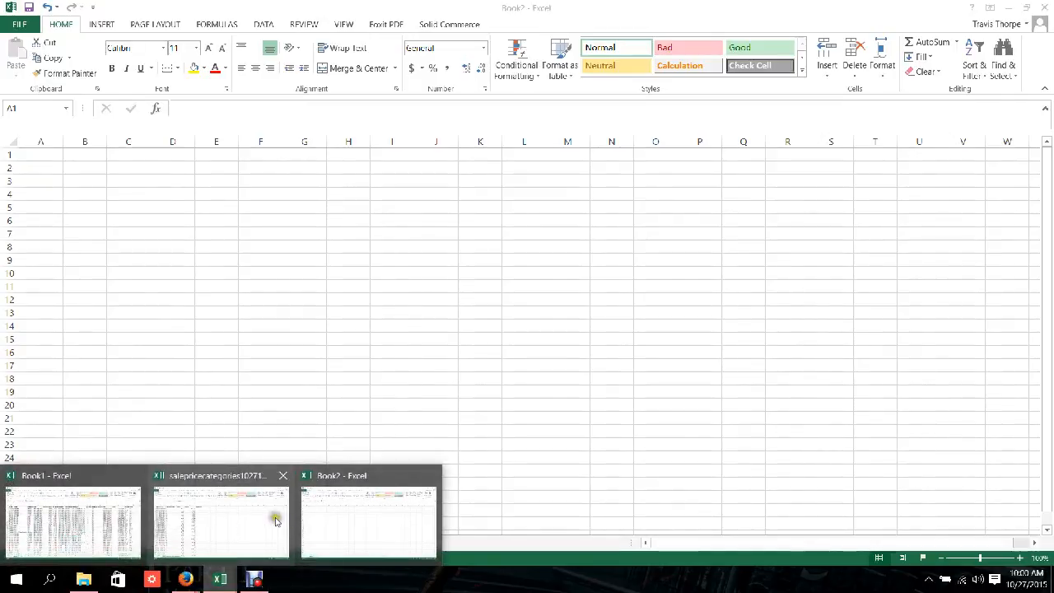
{"action": "left_click", "coordinate": [245, 515]}
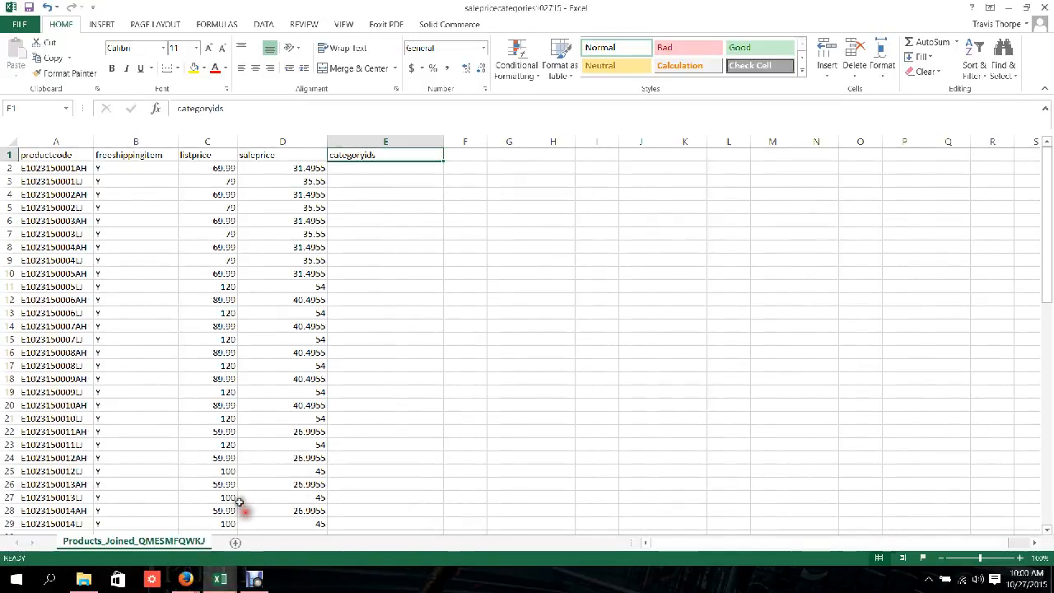
Copy the productcode header from the salepricecategories102715 sheet into cell A1 of Book2 and widen column A.
{"action": "left_click", "coordinate": [73, 155]}
{"action": "key", "text": "ctrl+c"}
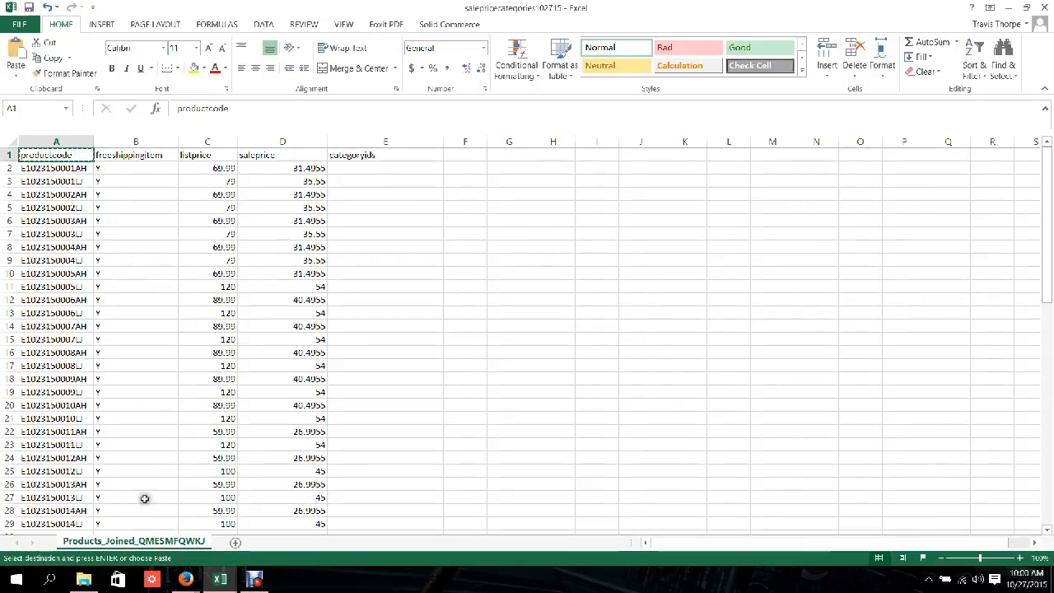
{"action": "left_click", "coordinate": [357, 514]}
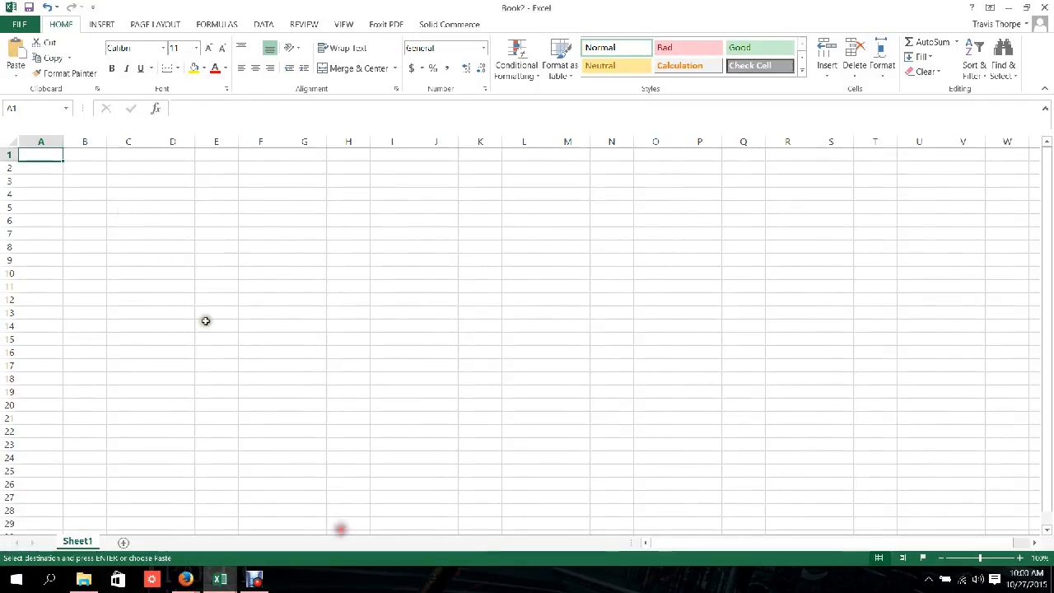
{"action": "left_click", "coordinate": [41, 154]}
{"action": "key", "text": "ctrl+v"}
{"action": "left_click_drag", "start_coordinate": [66, 142], "coordinate": [127, 142]}
Move the categoryids header from the salepricecategories102715 sheet to cell B1 of Book2 and widen column B.
{"action": "mouse_move", "coordinate": [216, 581]}
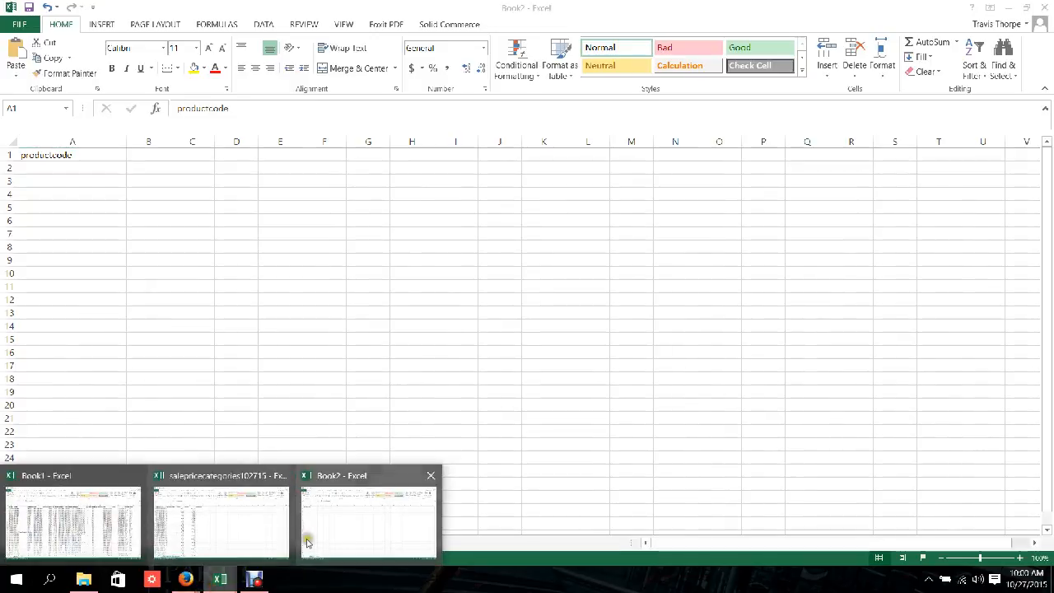
{"action": "left_click", "coordinate": [241, 509]}
{"action": "left_click", "coordinate": [350, 155]}
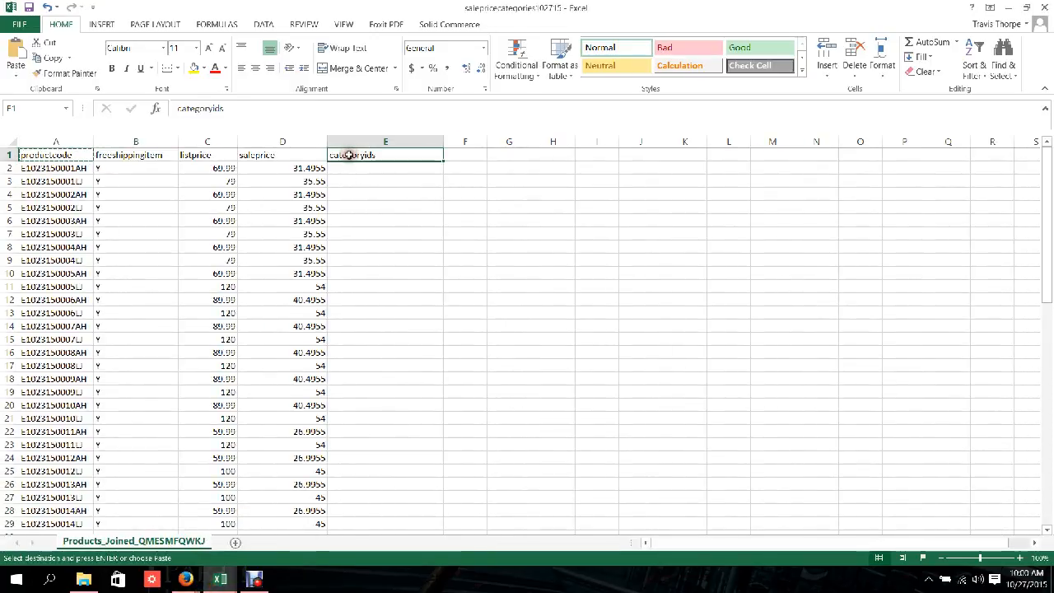
{"action": "key", "text": "ctrl+c"}
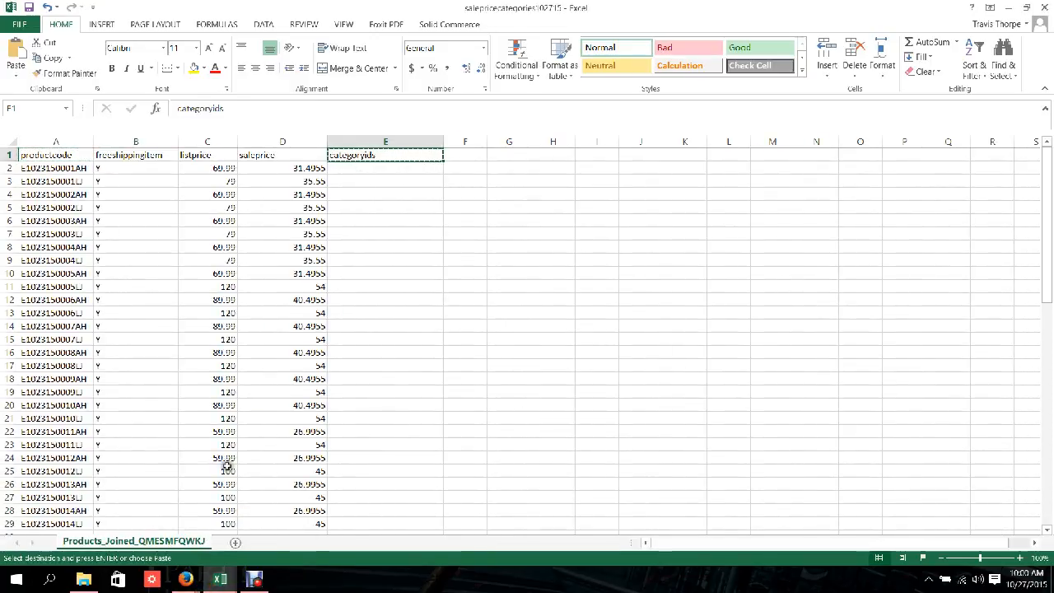
{"action": "mouse_move", "coordinate": [220, 579]}
{"action": "left_click", "coordinate": [359, 519]}
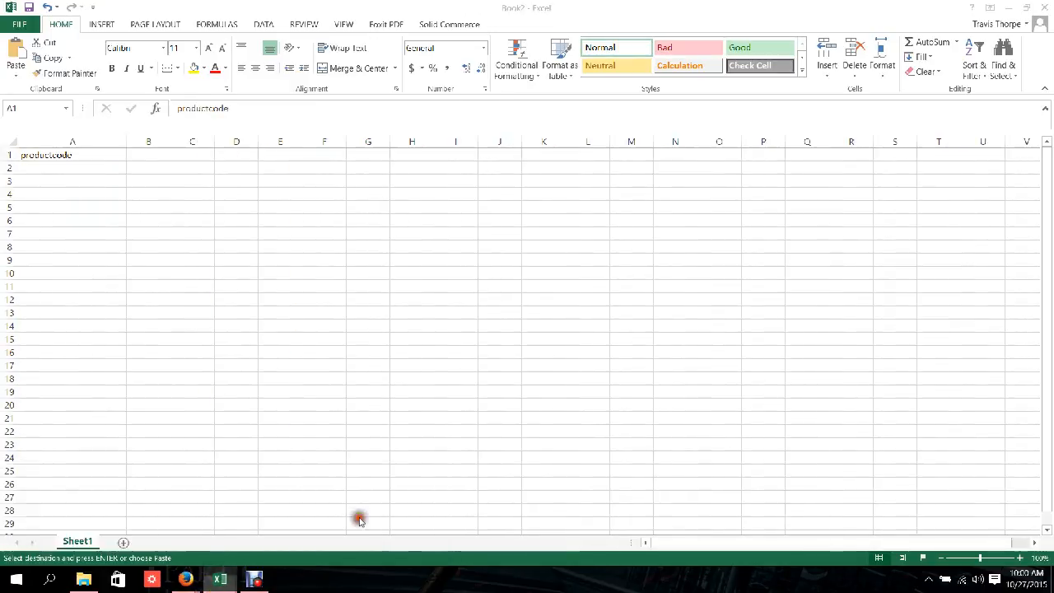
{"action": "left_click", "coordinate": [150, 155]}
{"action": "key", "text": "Return"}
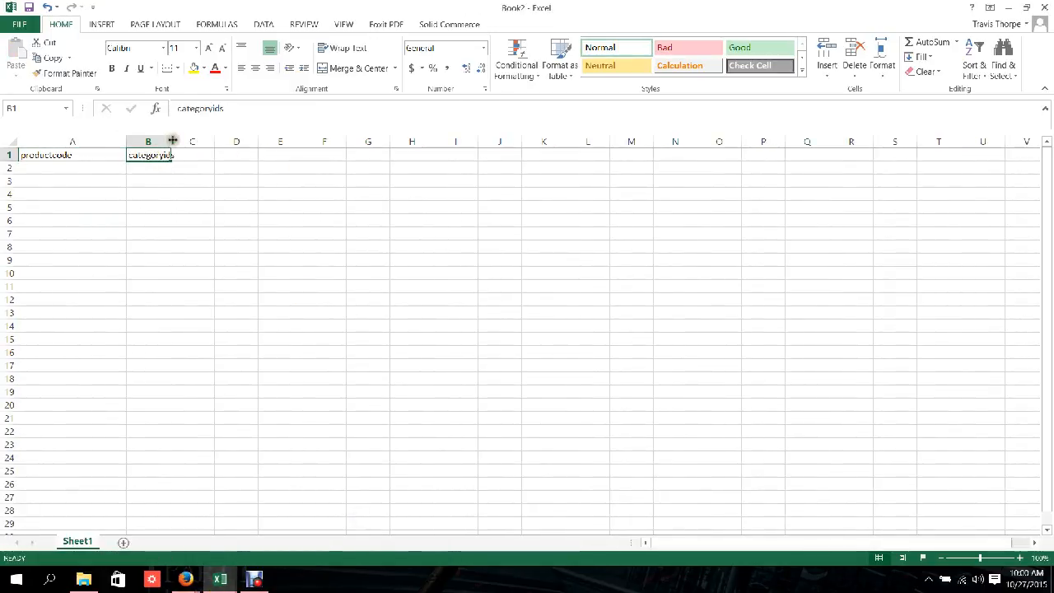
{"action": "left_click_drag", "start_coordinate": [173, 141], "coordinate": [227, 140]}
{"action": "left_click", "coordinate": [89, 169]}
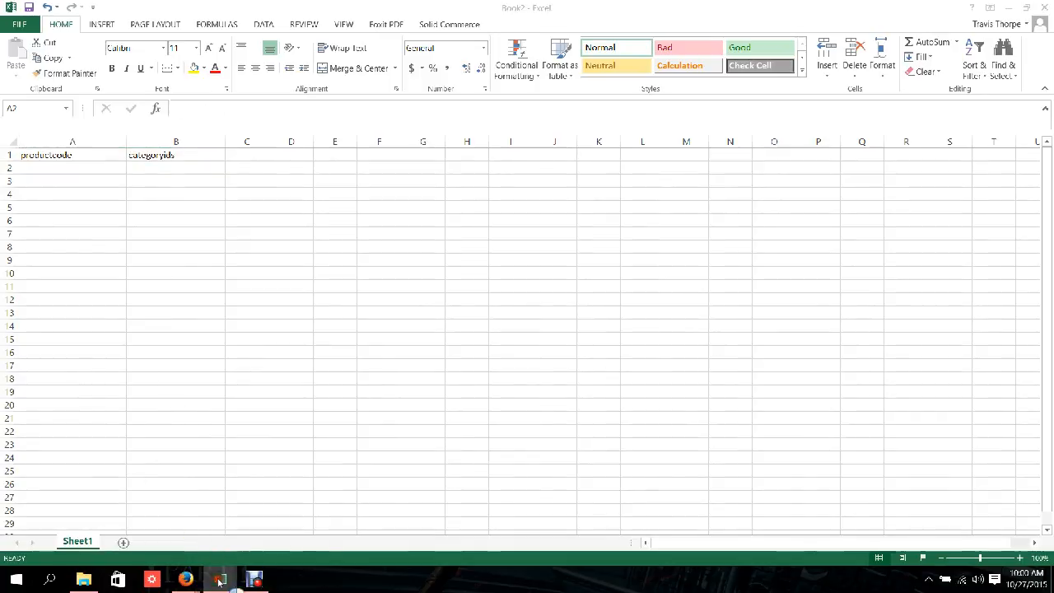
Save the salepricecategories102715 workbook as a CSV (Comma delimited) file in the File Exchange folder, keeping the same file name.
{"action": "mouse_move", "coordinate": [220, 580]}
{"action": "left_click", "coordinate": [232, 512]}
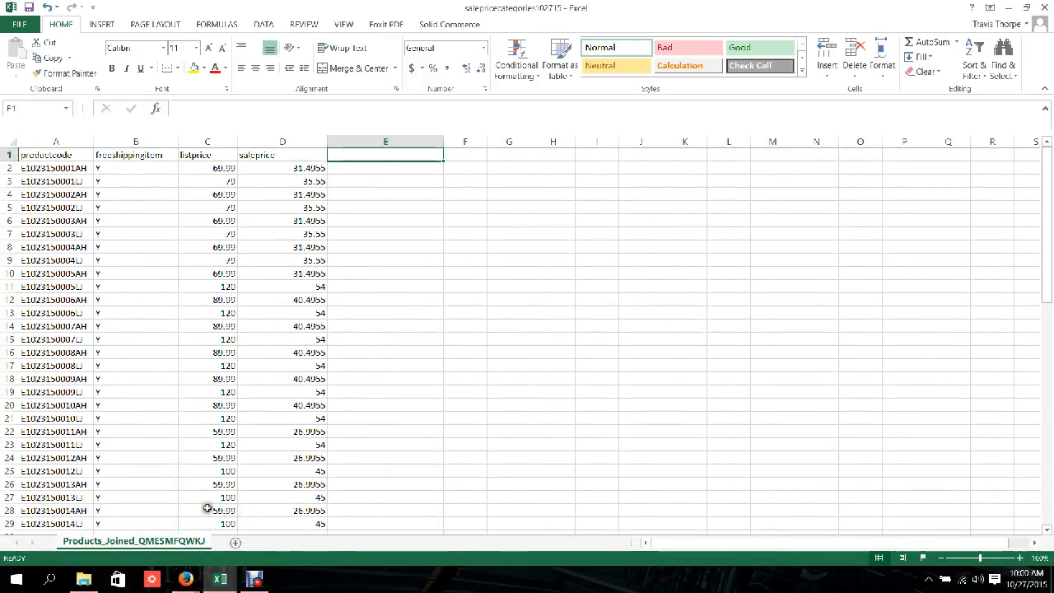
{"action": "left_click", "coordinate": [126, 167]}
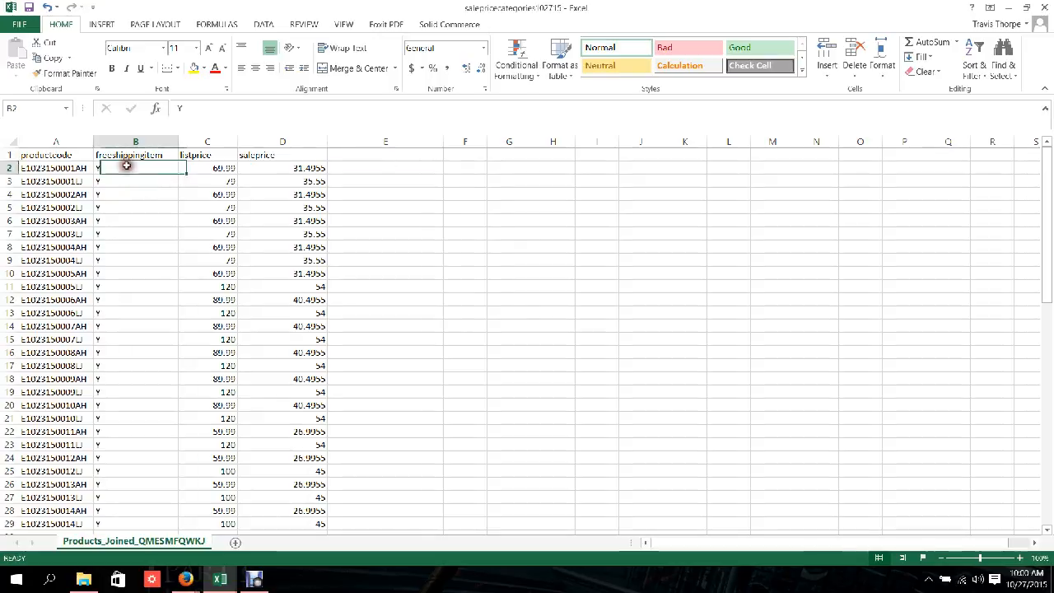
{"action": "left_click", "coordinate": [359, 153]}
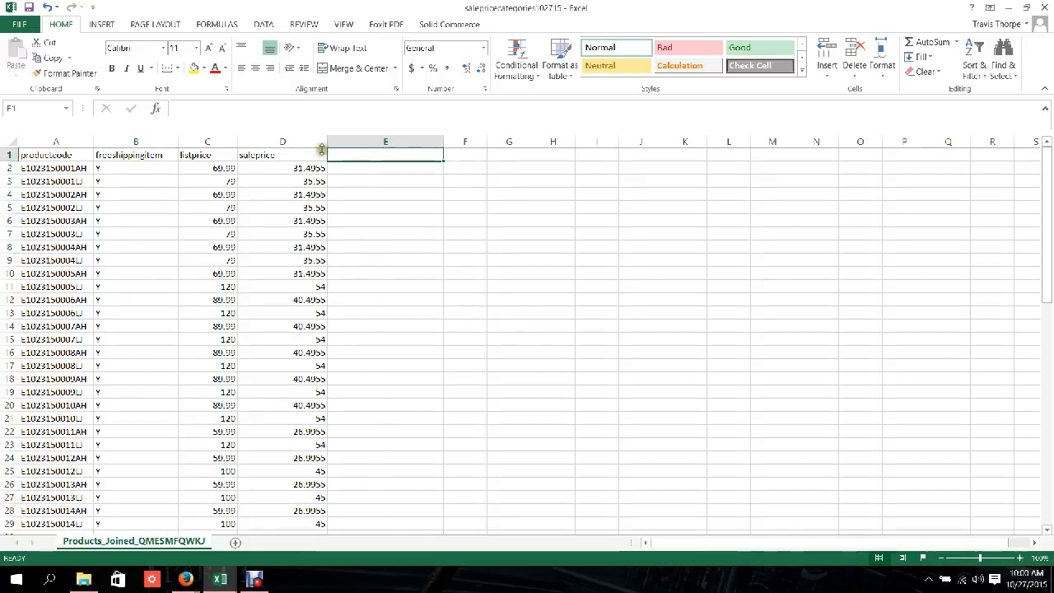
{"action": "left_click", "coordinate": [18, 24]}
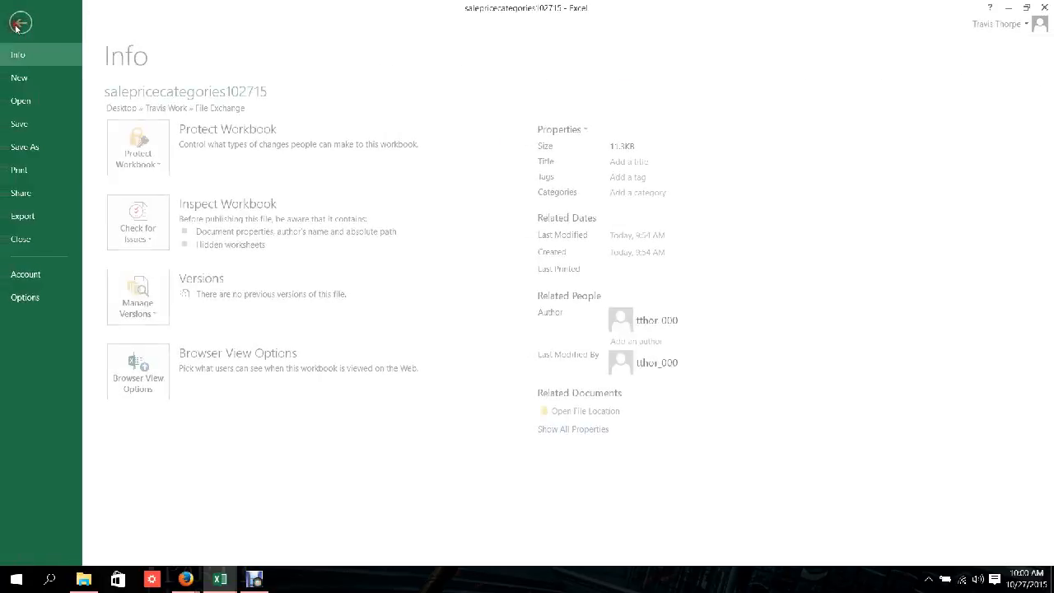
{"action": "left_click", "coordinate": [33, 146]}
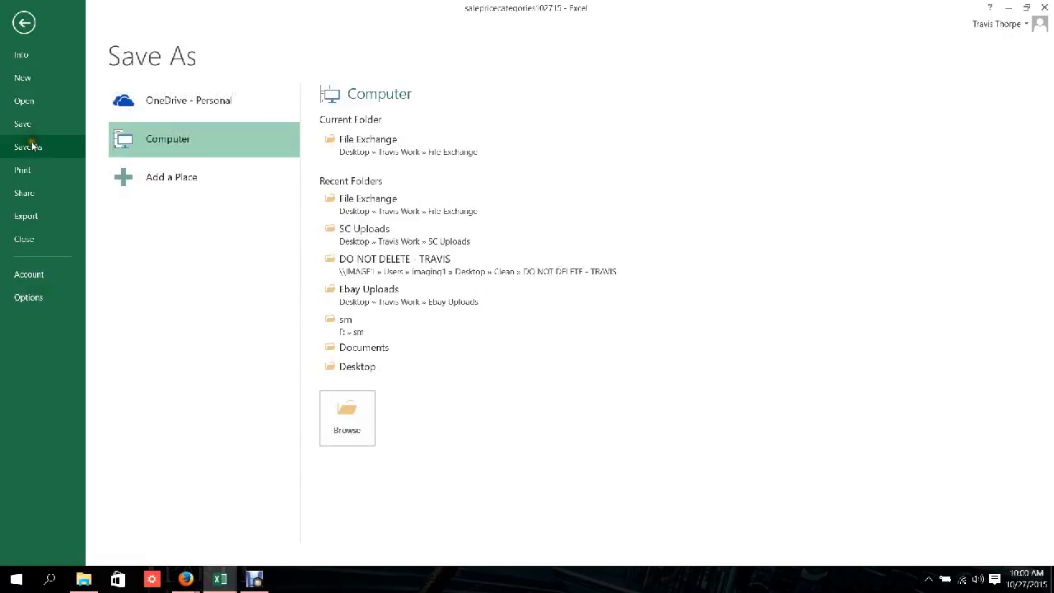
{"action": "left_click", "coordinate": [398, 152]}
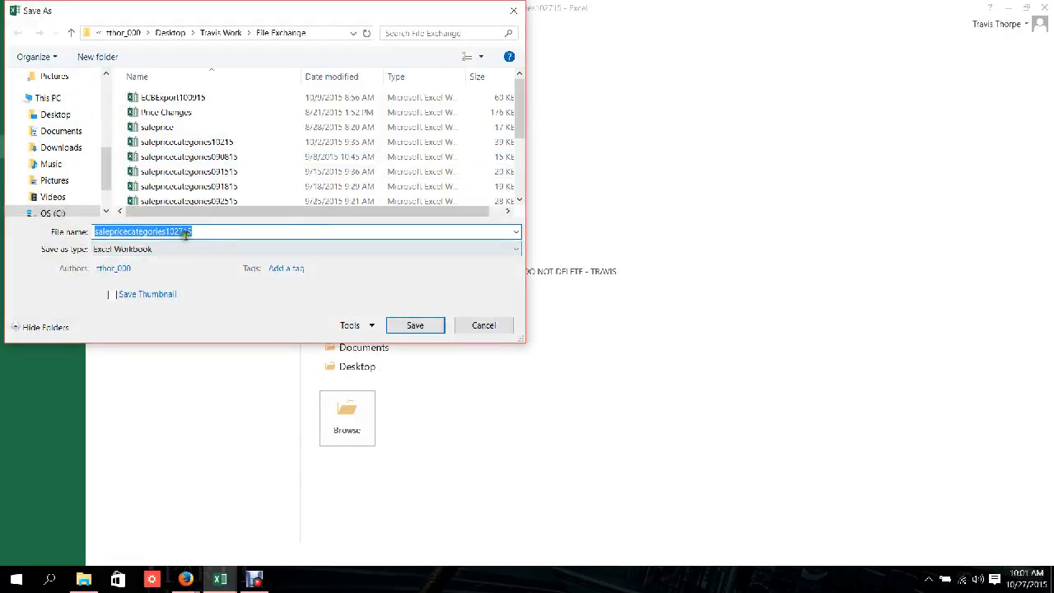
{"action": "left_click", "coordinate": [173, 252]}
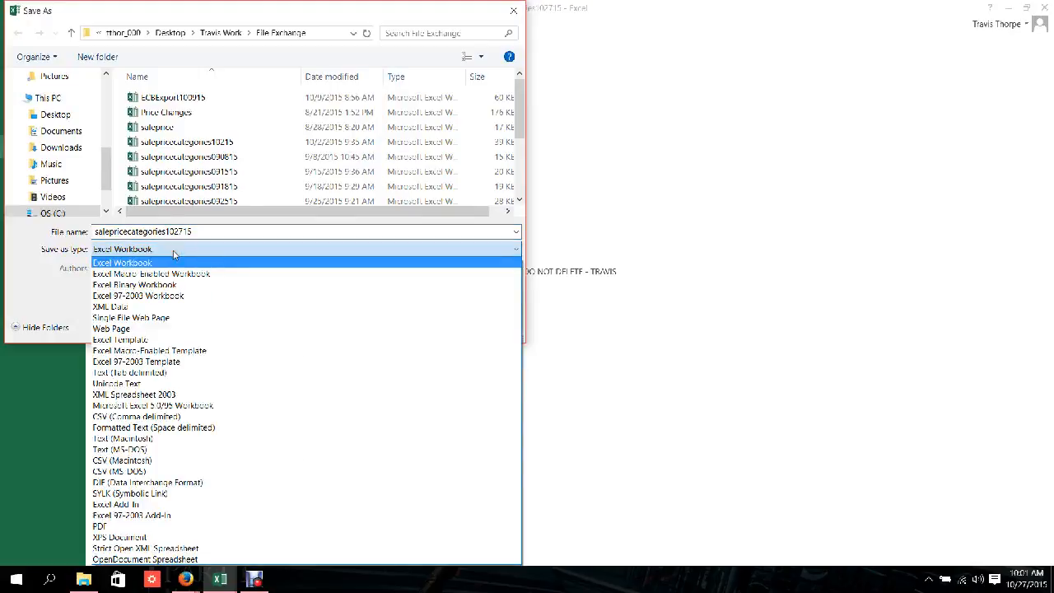
{"action": "left_click", "coordinate": [134, 418]}
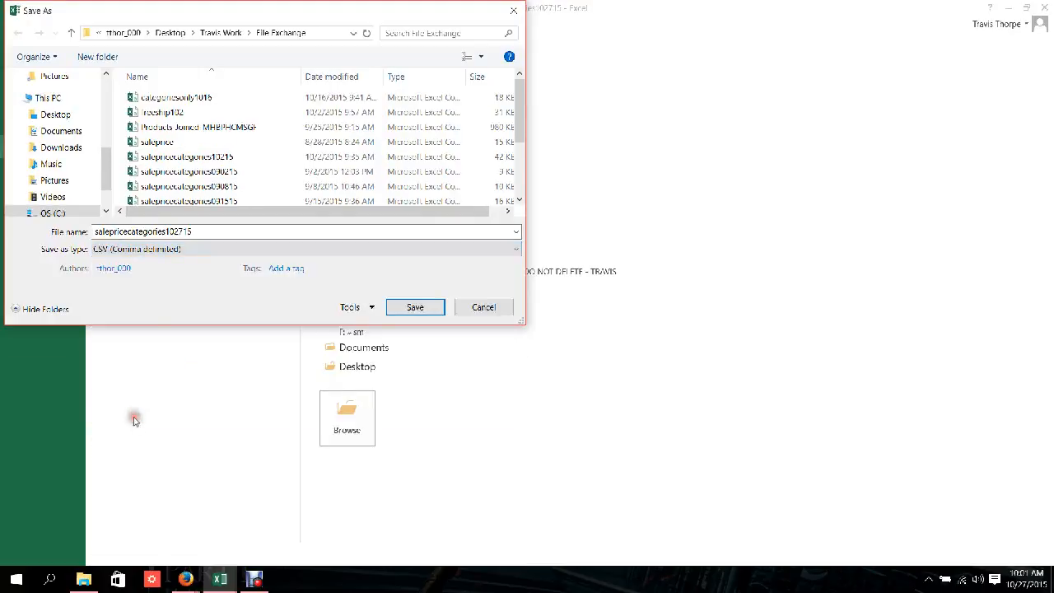
{"action": "double_click", "coordinate": [213, 231]}
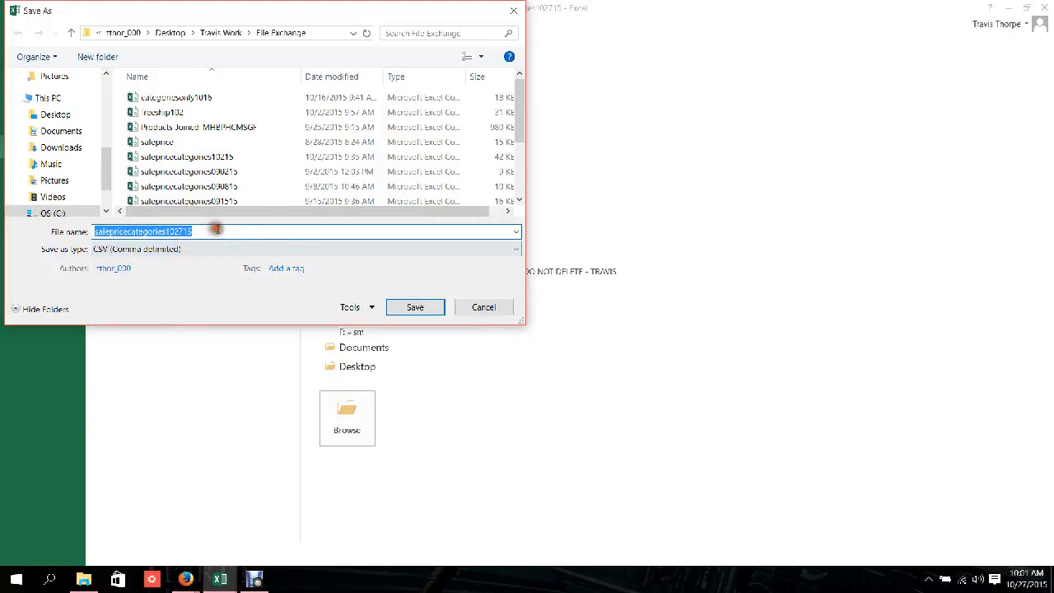
{"action": "left_click", "coordinate": [415, 307]}
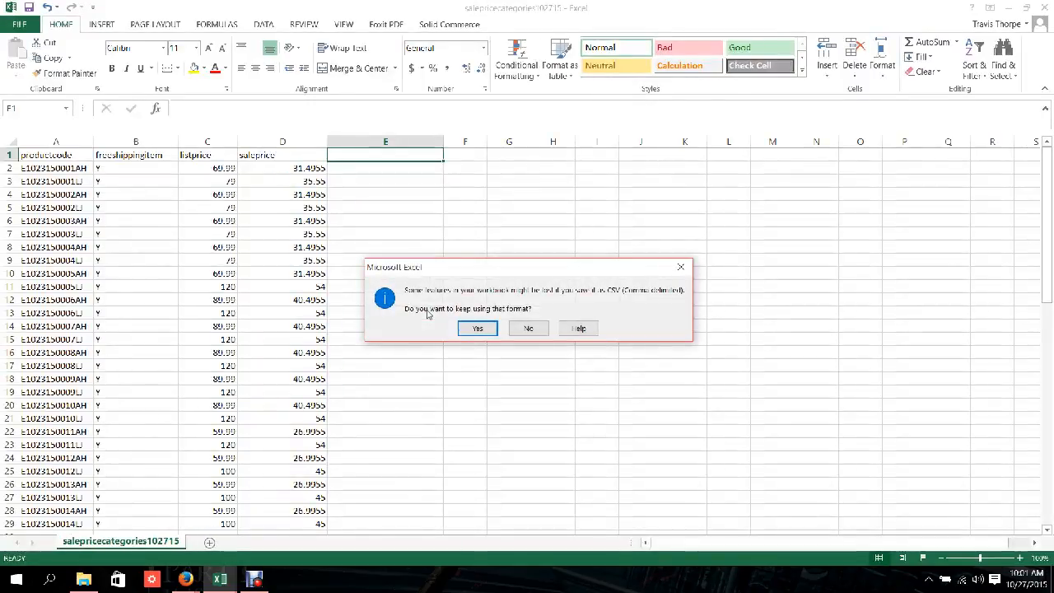
{"action": "left_click", "coordinate": [477, 329]}
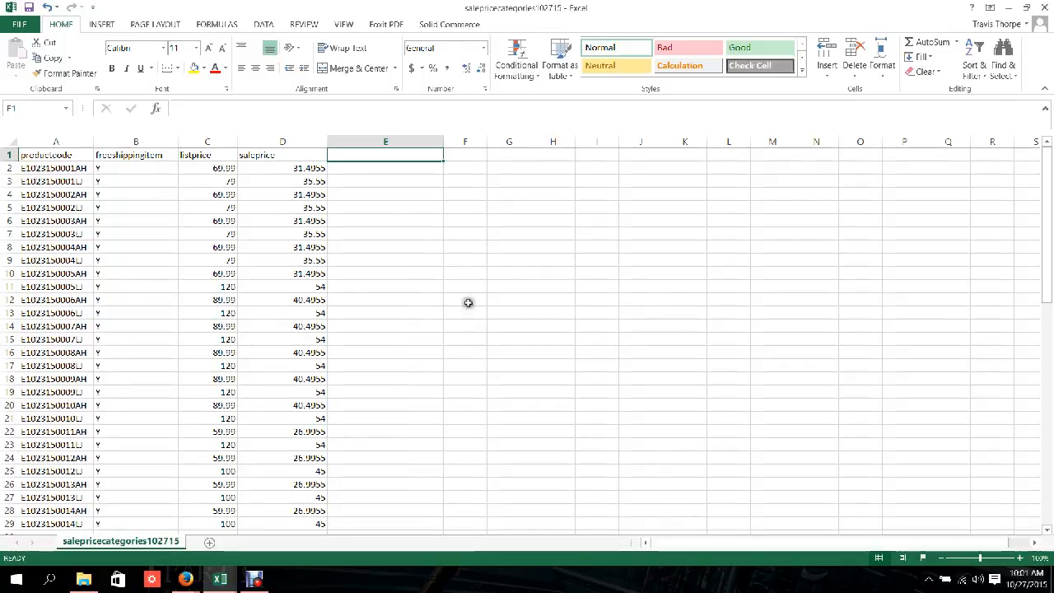
Close the salepricecategories102715 CSV workbook, saving its changes and keeping the CSV format.
{"action": "left_click", "coordinate": [1050, 7]}
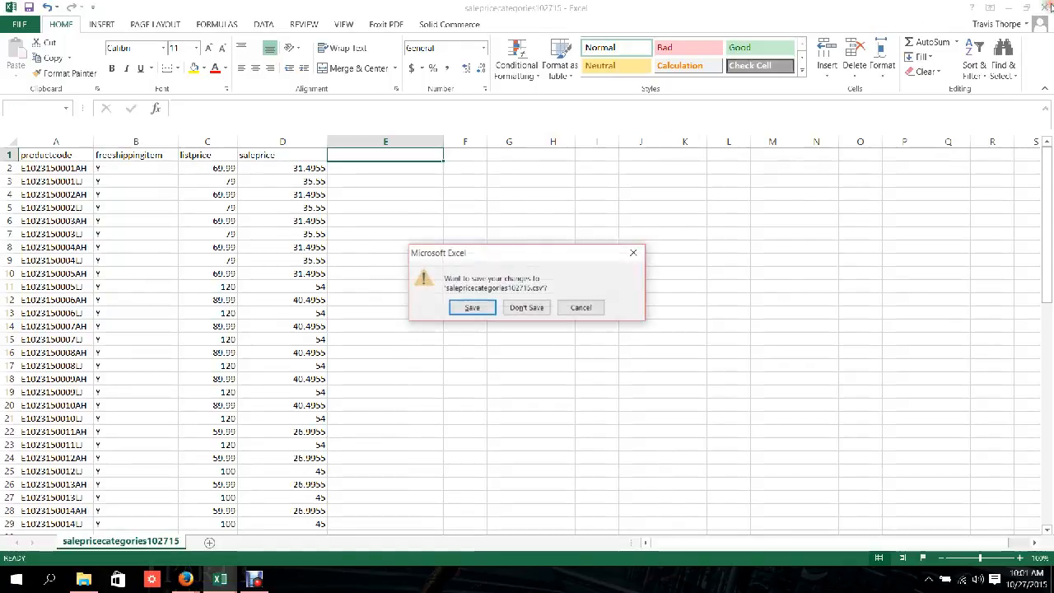
{"action": "left_click", "coordinate": [469, 309]}
{"action": "left_click", "coordinate": [473, 328]}
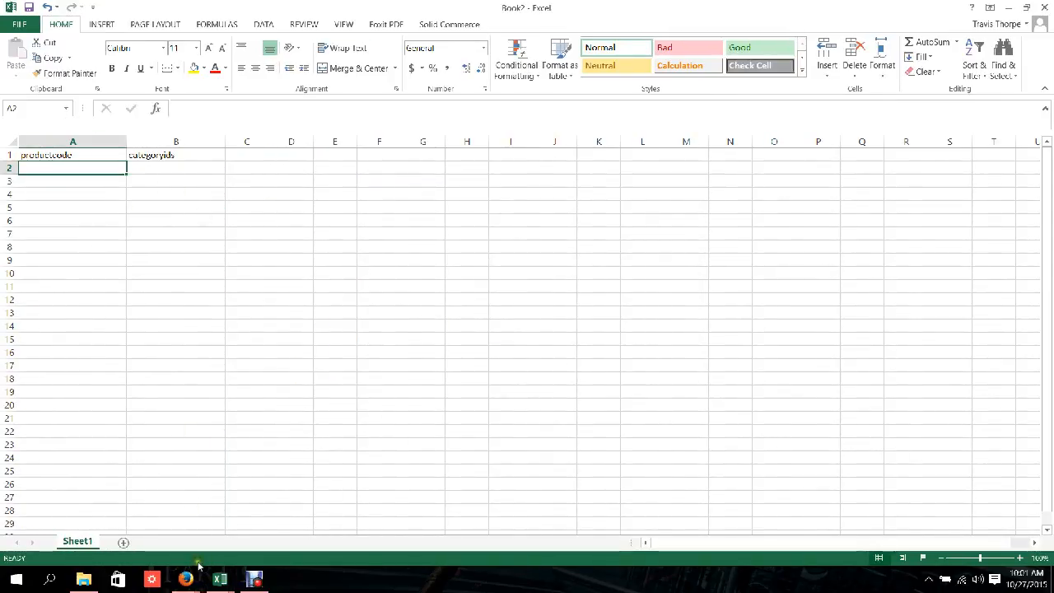
Switch to Volusion in Firefox, open the standard data import page and choose Products as the import table.
{"action": "mouse_move", "coordinate": [187, 578]}
{"action": "left_click", "coordinate": [177, 531]}
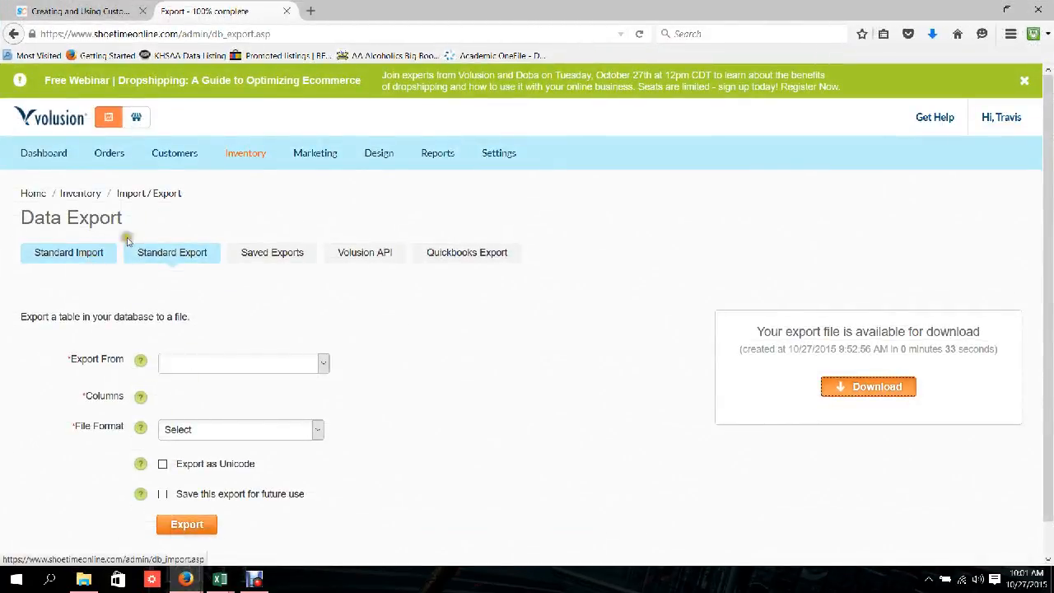
{"action": "mouse_move", "coordinate": [245, 153]}
{"action": "left_click", "coordinate": [247, 246]}
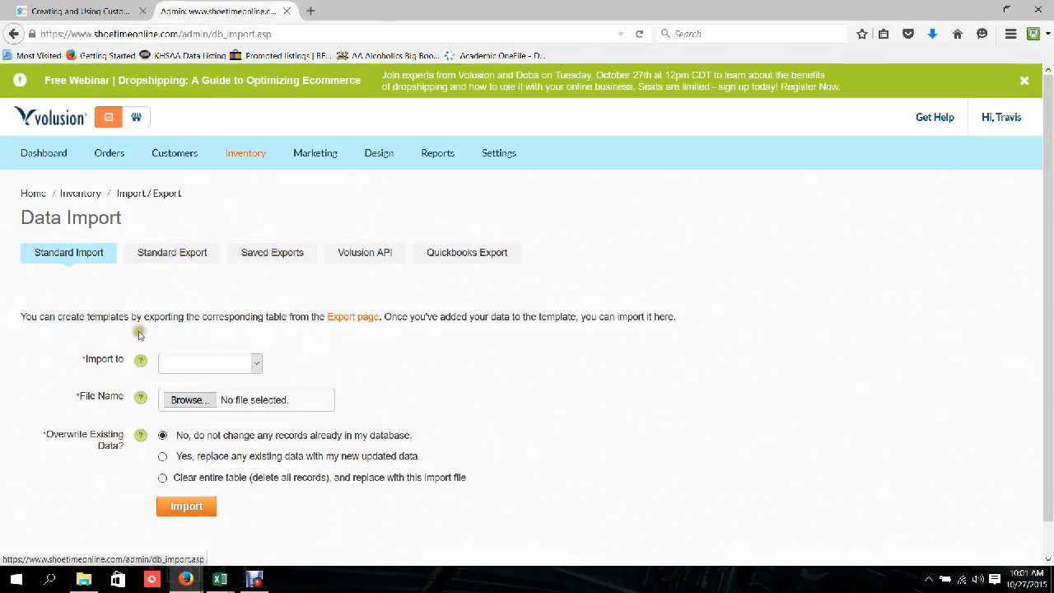
{"action": "left_click", "coordinate": [210, 364]}
{"action": "scroll", "coordinate": [200, 307], "scroll_direction": "down", "scroll_amount": 1}
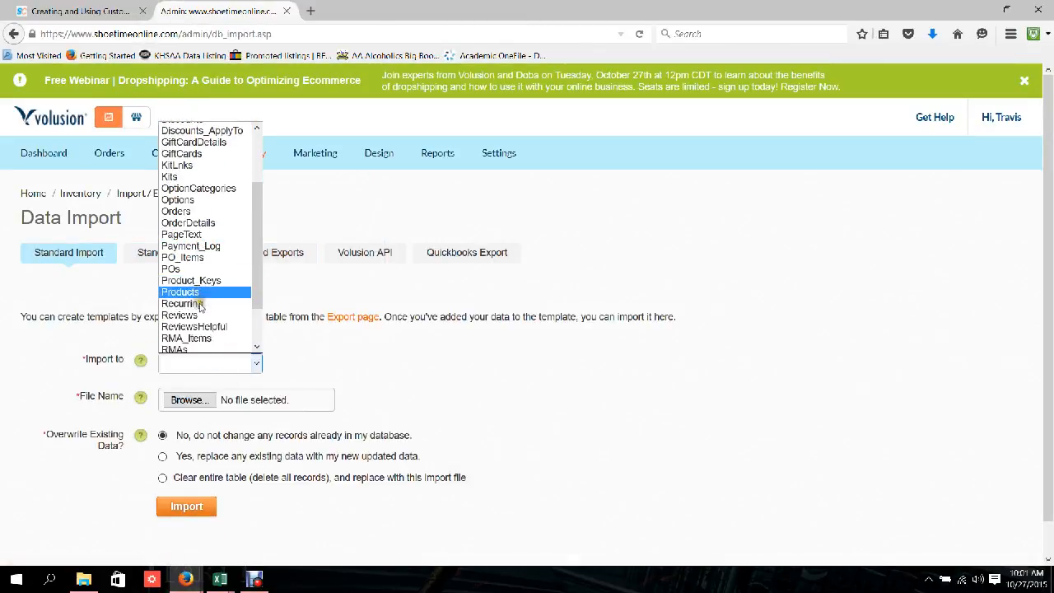
{"action": "left_click", "coordinate": [196, 294]}
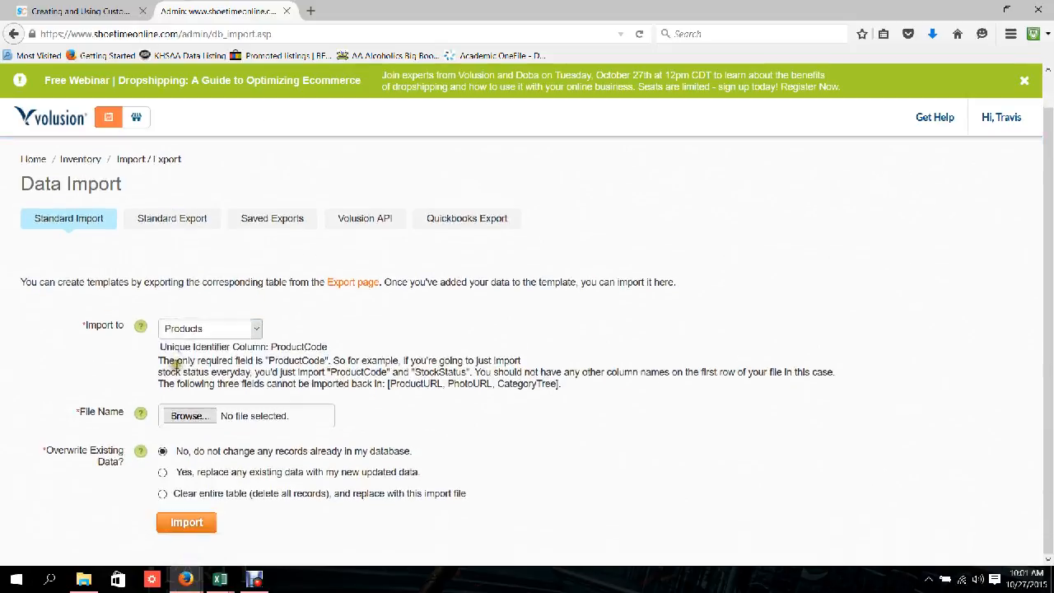
Import salepricecategories102715.csv from the File Exchange folder, replacing existing data with the updated data.
{"action": "left_click", "coordinate": [188, 416]}
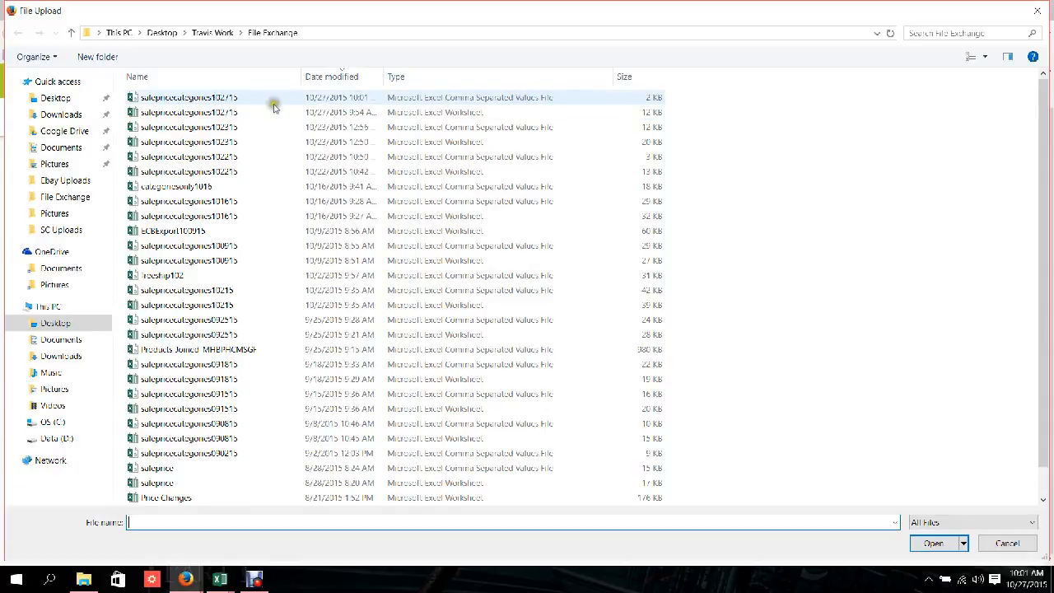
{"action": "left_click", "coordinate": [230, 97]}
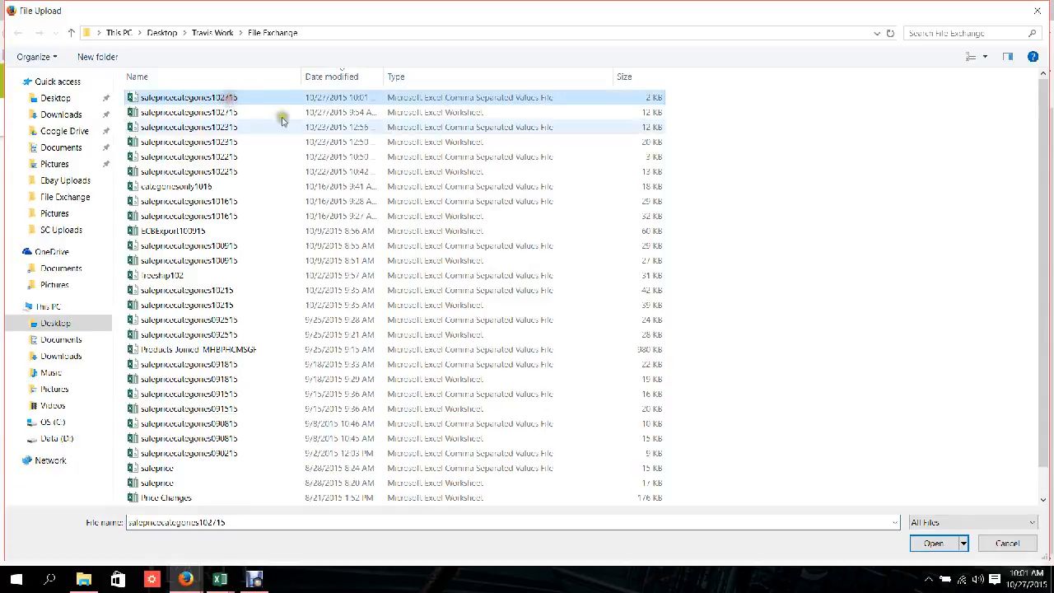
{"action": "left_click", "coordinate": [934, 543]}
{"action": "left_click", "coordinate": [162, 472]}
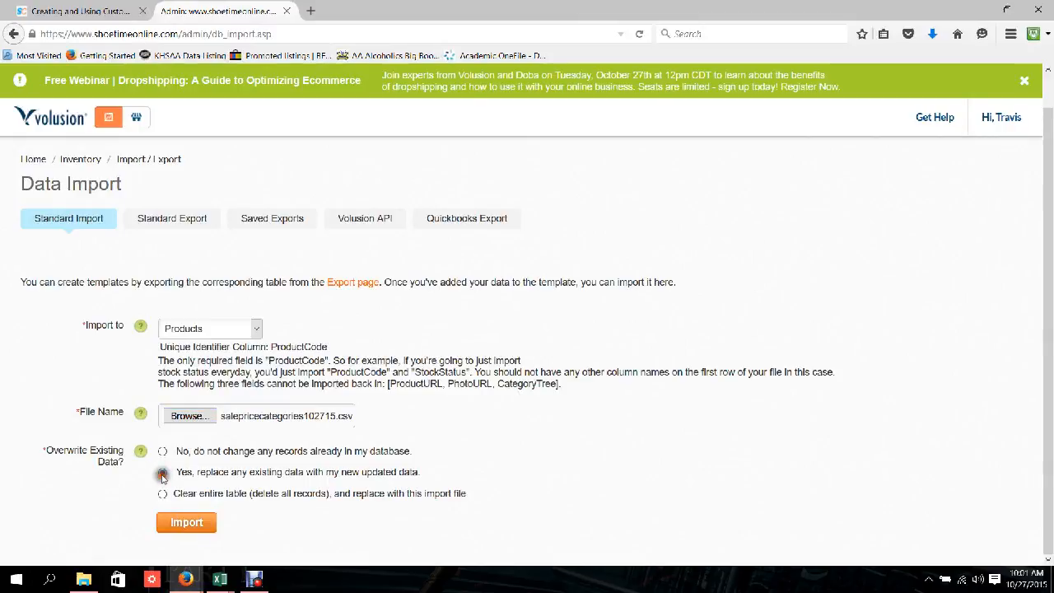
{"action": "left_click", "coordinate": [199, 519]}
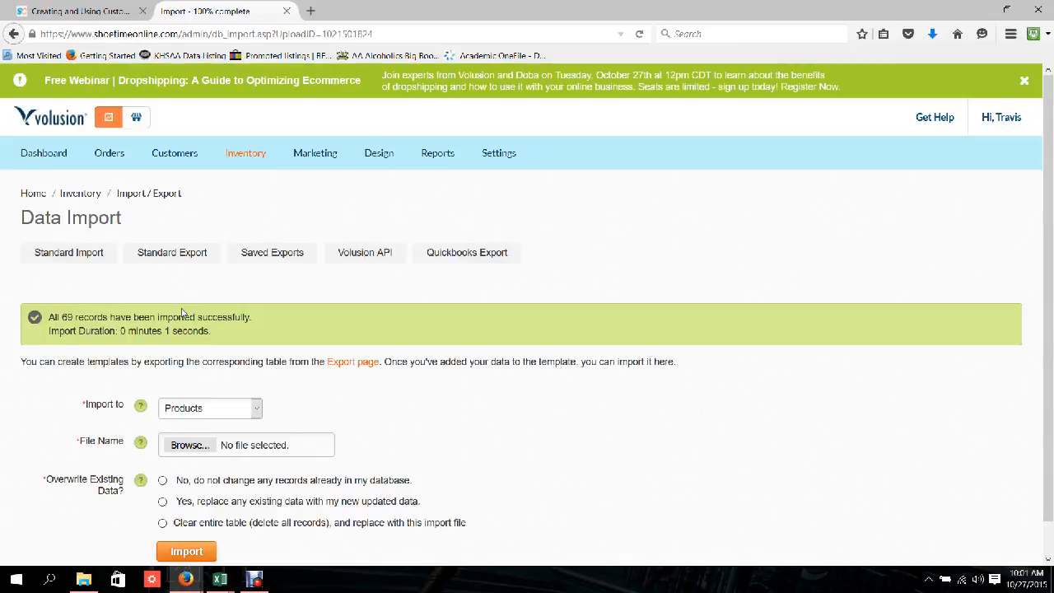
{"action": "scroll", "coordinate": [363, 388], "scroll_direction": "down", "scroll_amount": 1}
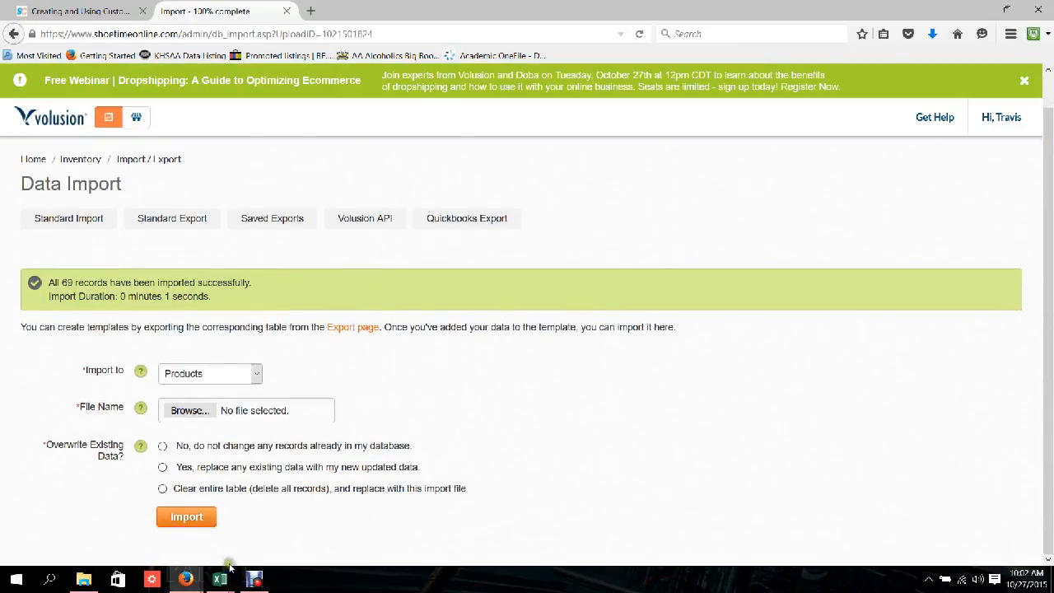
Return to Book2 in Excel and widen the productcode column slightly.
{"action": "mouse_move", "coordinate": [224, 578]}
{"action": "left_click", "coordinate": [299, 531]}
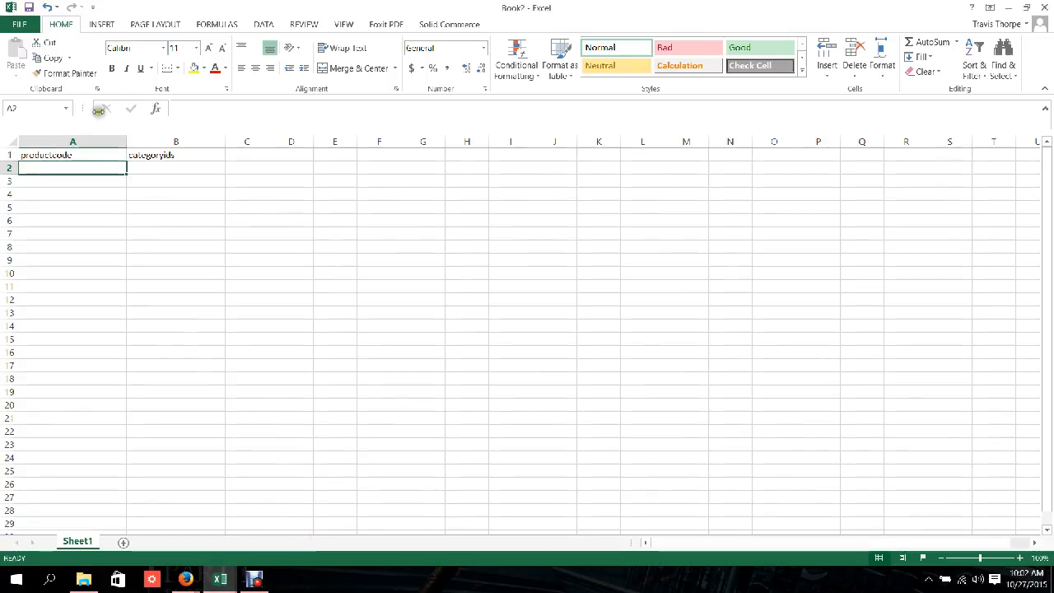
{"action": "left_click_drag", "start_coordinate": [126, 142], "coordinate": [135, 142]}
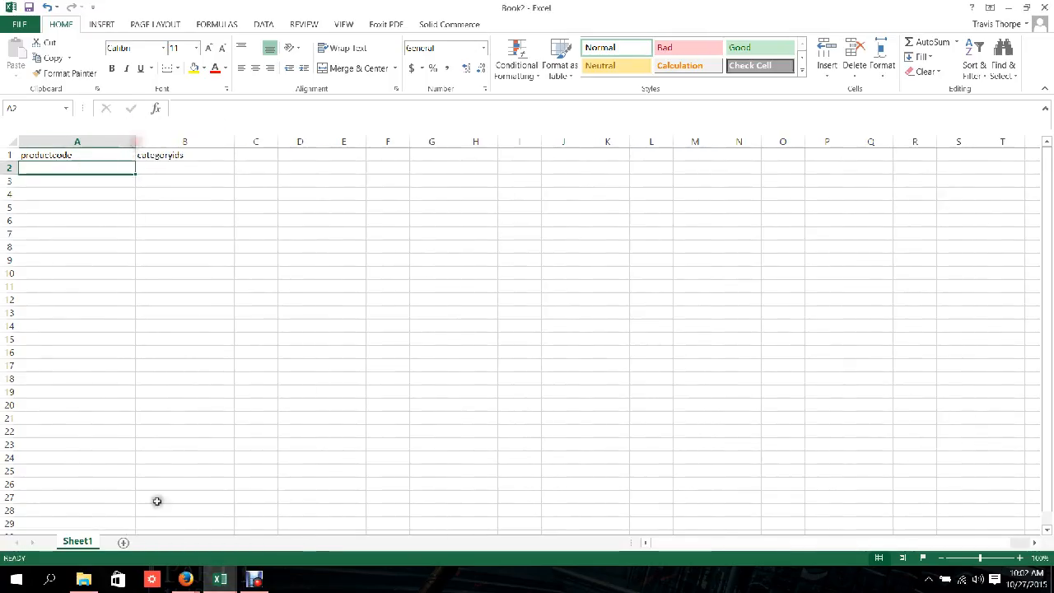
Copy all the SKUs from Book1's sku column into Book2's productcode column, starting at A2.
{"action": "mouse_move", "coordinate": [212, 574]}
{"action": "left_click", "coordinate": [198, 502]}
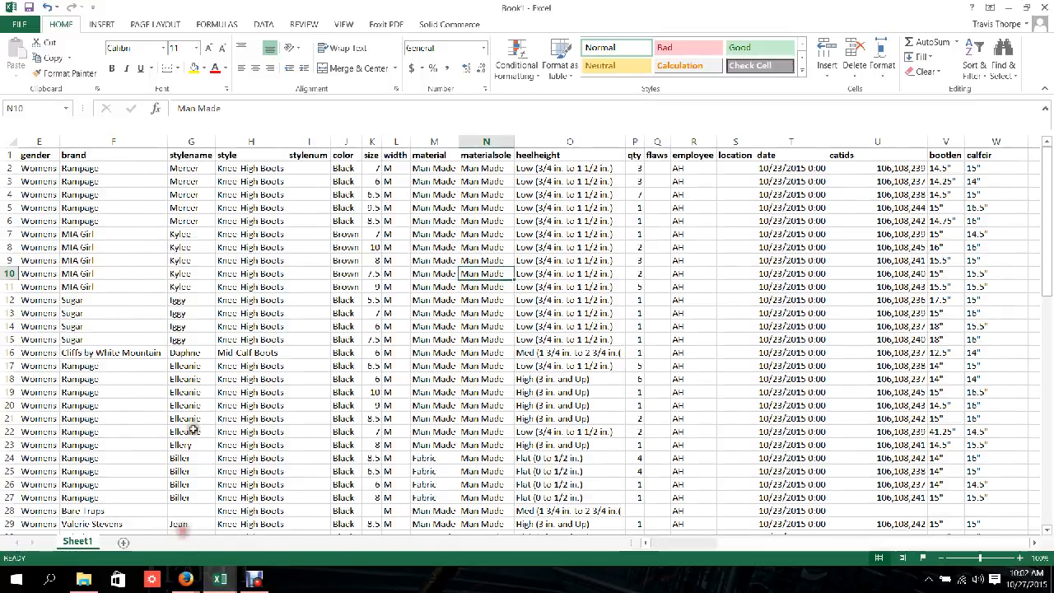
{"action": "left_click_drag", "start_coordinate": [719, 545], "coordinate": [624, 545]}
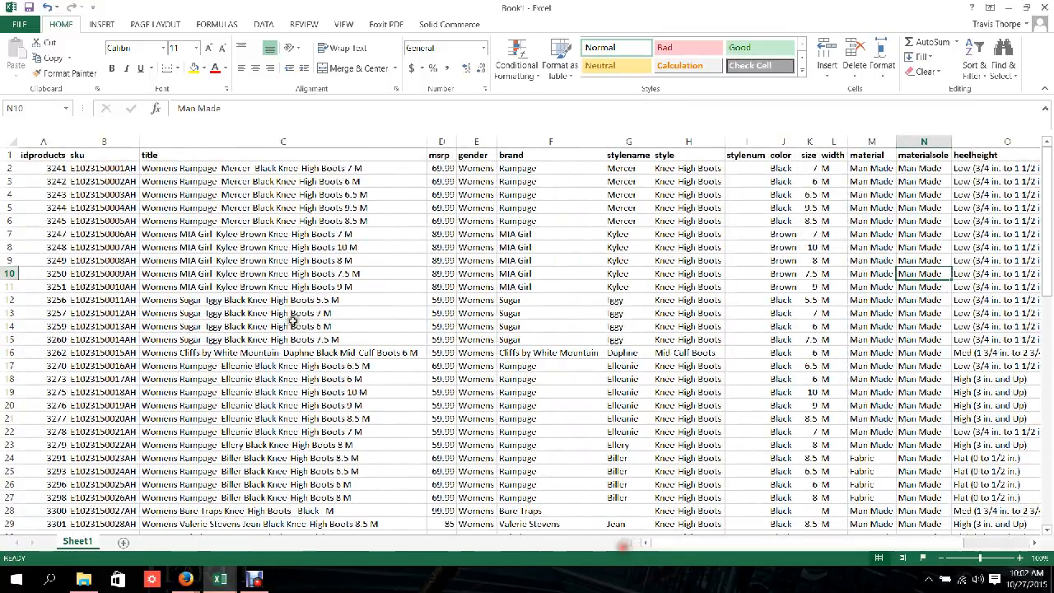
{"action": "left_click", "coordinate": [90, 169]}
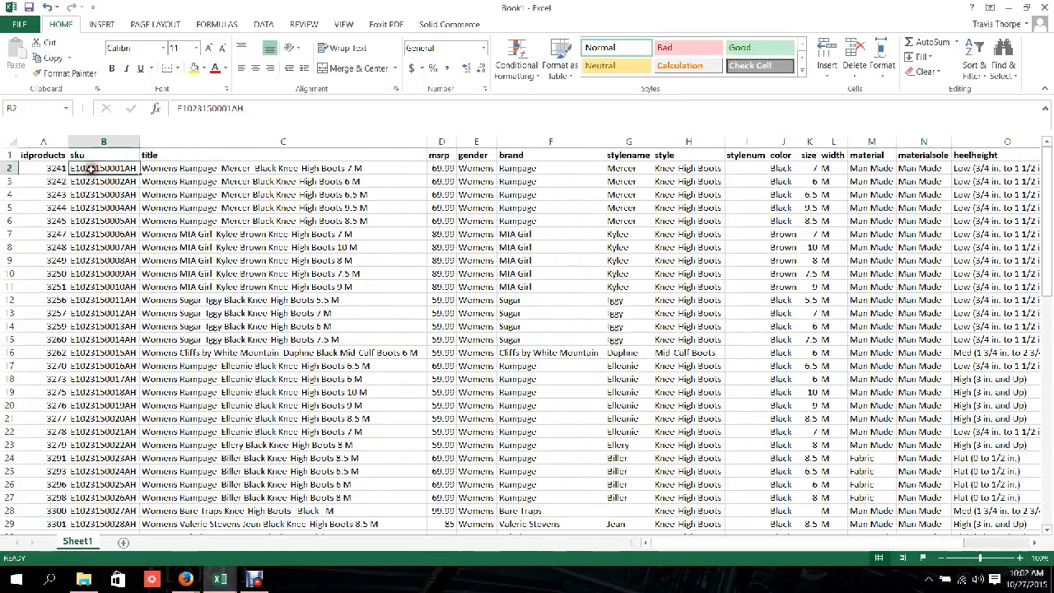
{"action": "scroll", "coordinate": [103, 269], "scroll_direction": "down", "scroll_amount": 20}
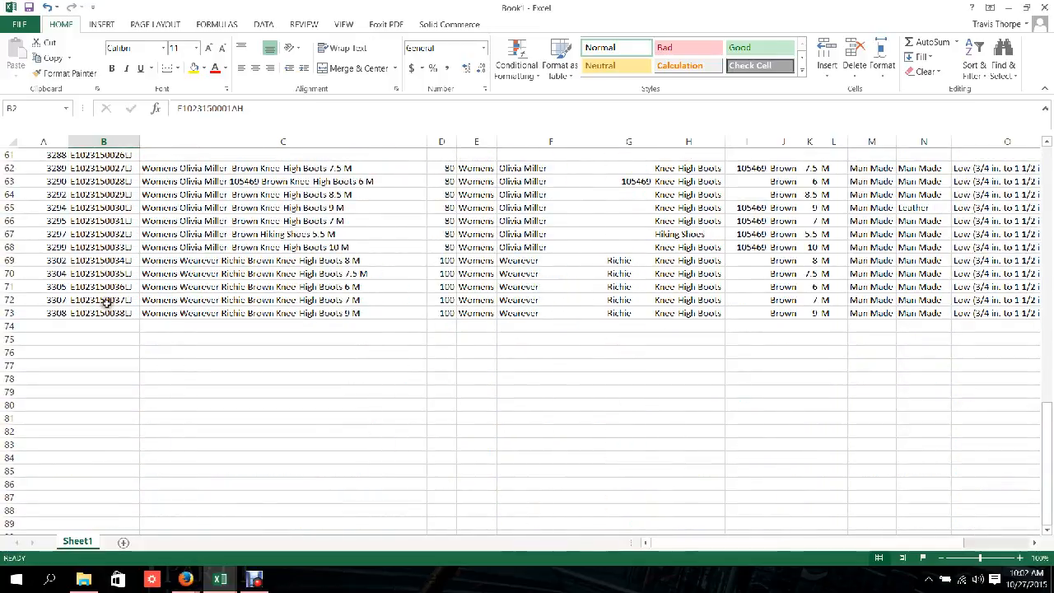
{"action": "left_click", "coordinate": [105, 310], "text": "shift"}
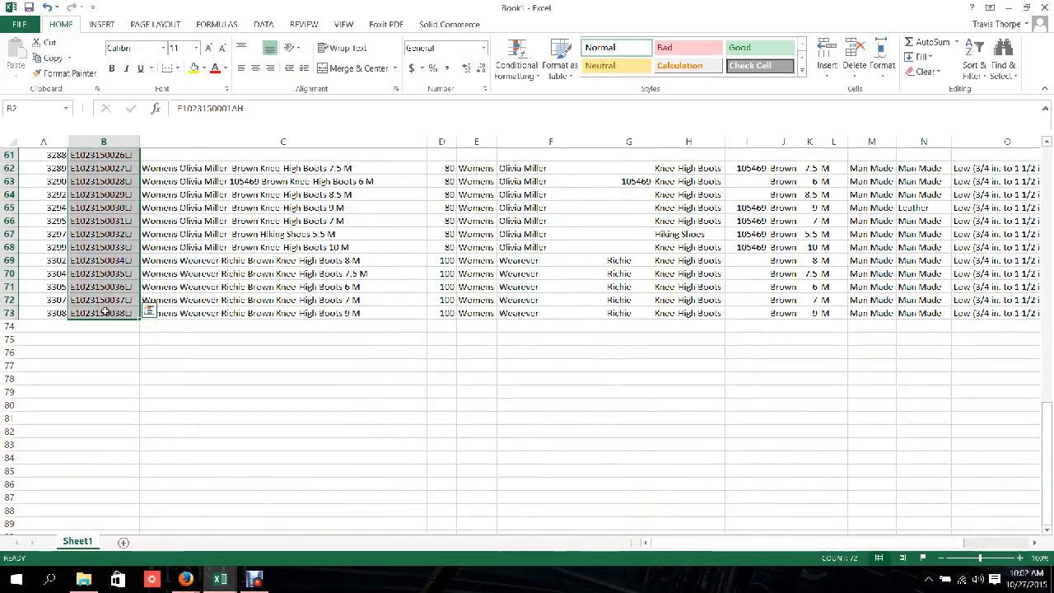
{"action": "key", "text": "ctrl+c"}
{"action": "mouse_move", "coordinate": [220, 579]}
{"action": "left_click", "coordinate": [267, 519]}
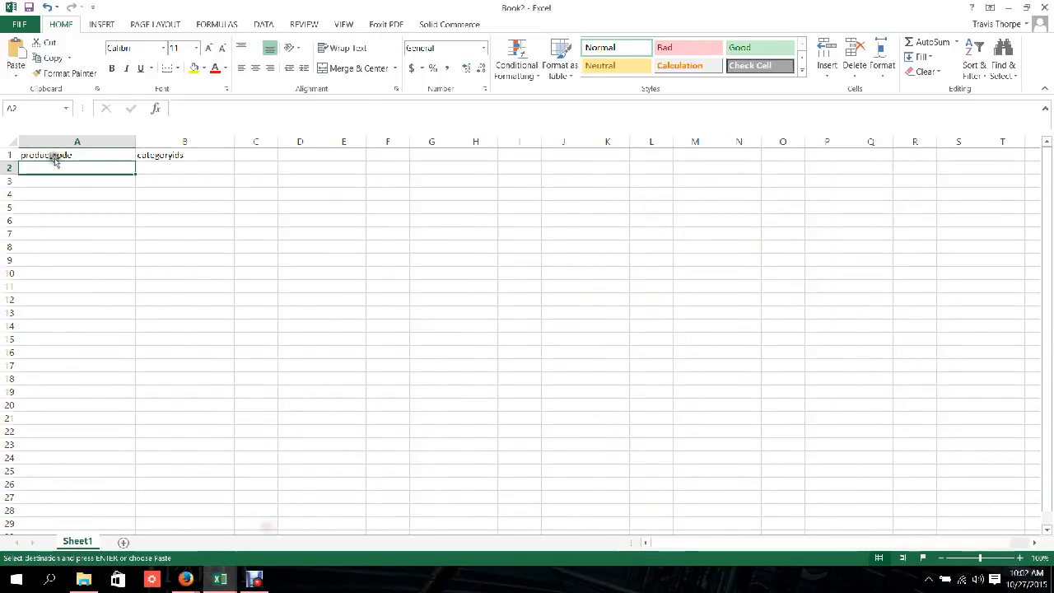
{"action": "key", "text": "ctrl+v"}
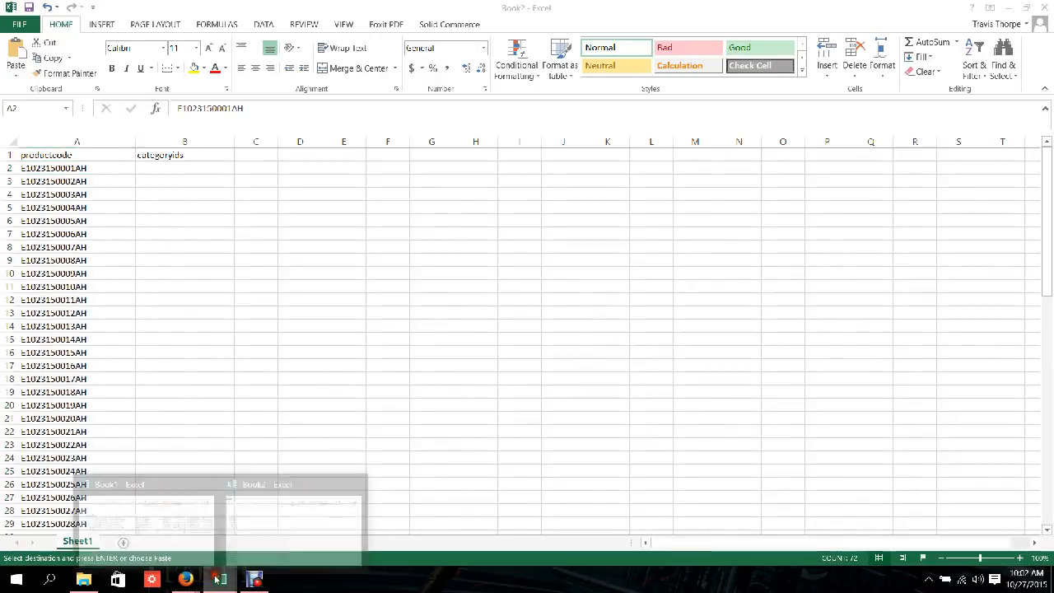
Copy the catids values in U2:U73 of Book1 into Book2's categoryids column from B2, and widen the productcode column slightly.
{"action": "left_click", "coordinate": [144, 517]}
{"action": "left_click_drag", "start_coordinate": [684, 542], "coordinate": [783, 537]}
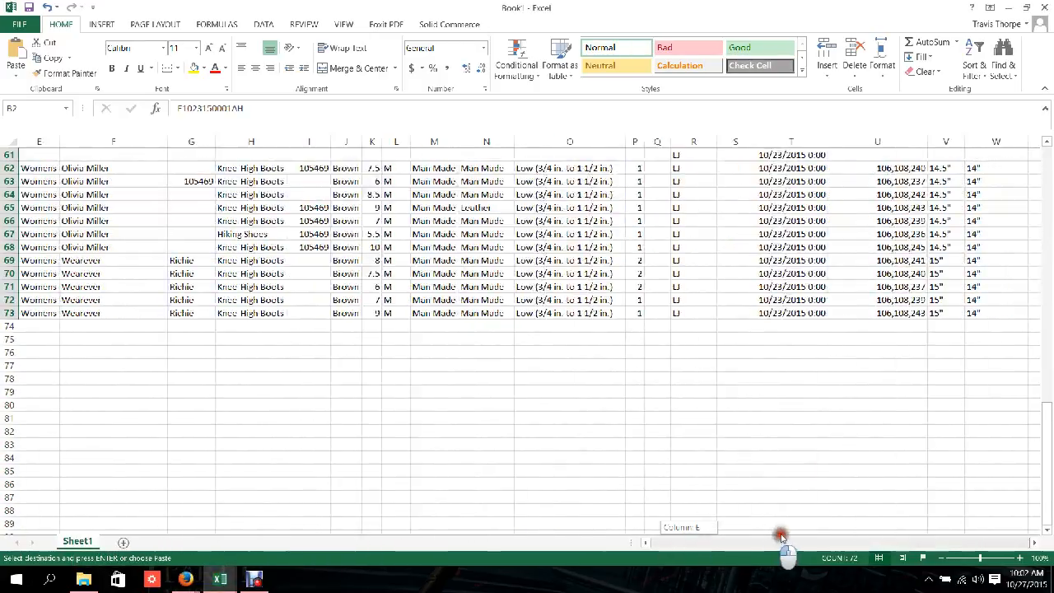
{"action": "left_click_drag", "start_coordinate": [898, 313], "coordinate": [868, 166]}
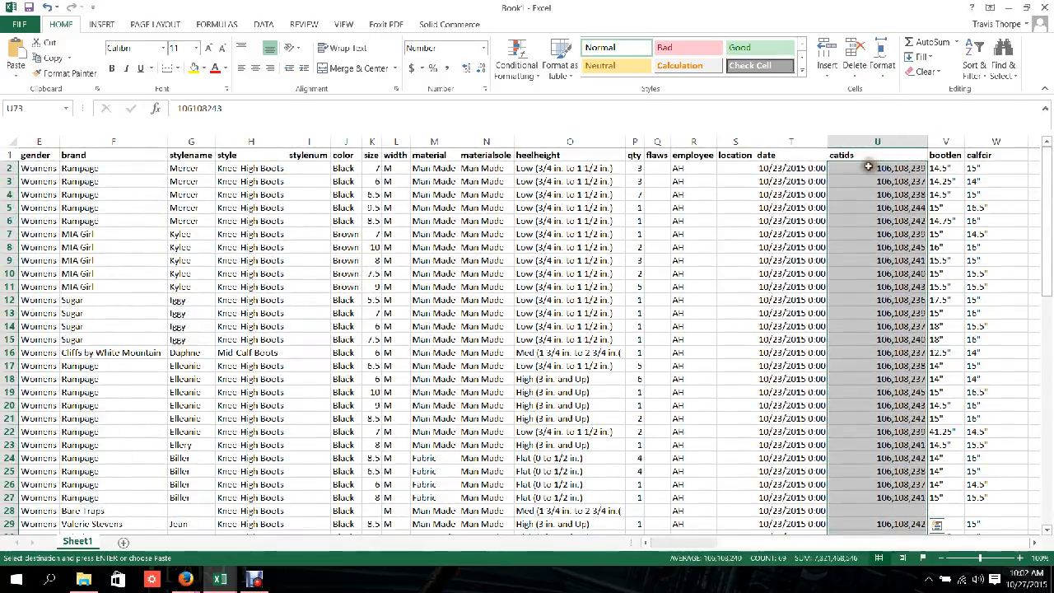
{"action": "key", "text": "ctrl+c"}
{"action": "left_click", "coordinate": [215, 588]}
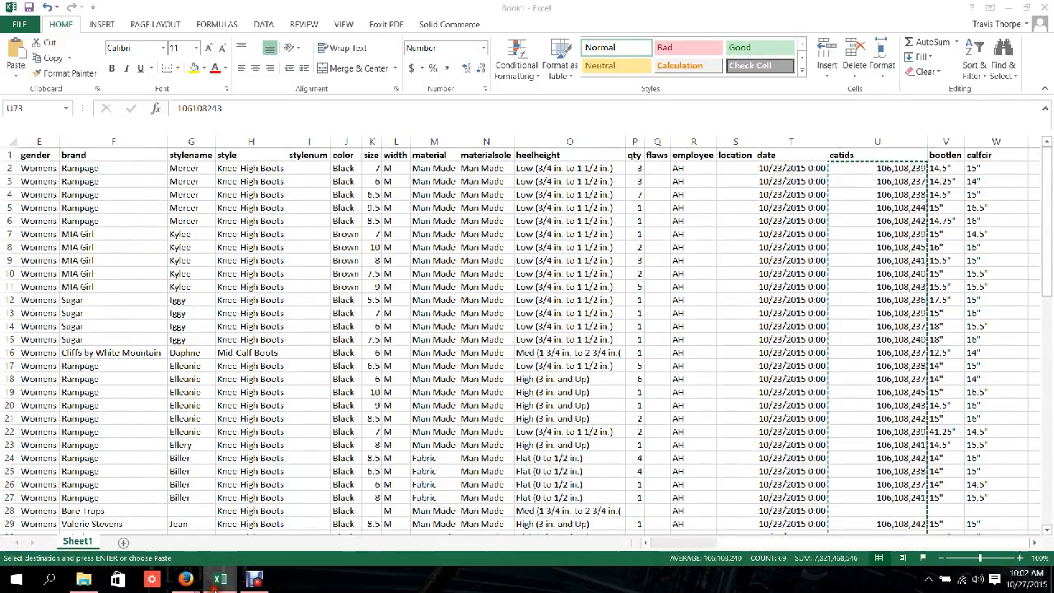
{"action": "left_click", "coordinate": [252, 531]}
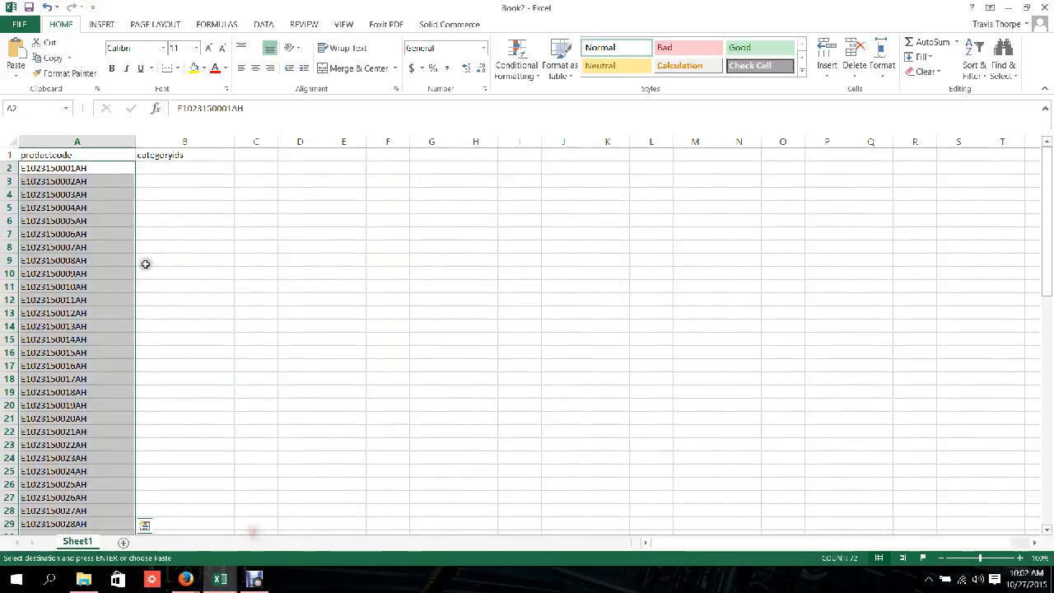
{"action": "left_click", "coordinate": [151, 162]}
{"action": "key", "text": "ctrl+v"}
{"action": "left_click_drag", "start_coordinate": [135, 135], "coordinate": [142, 134]}
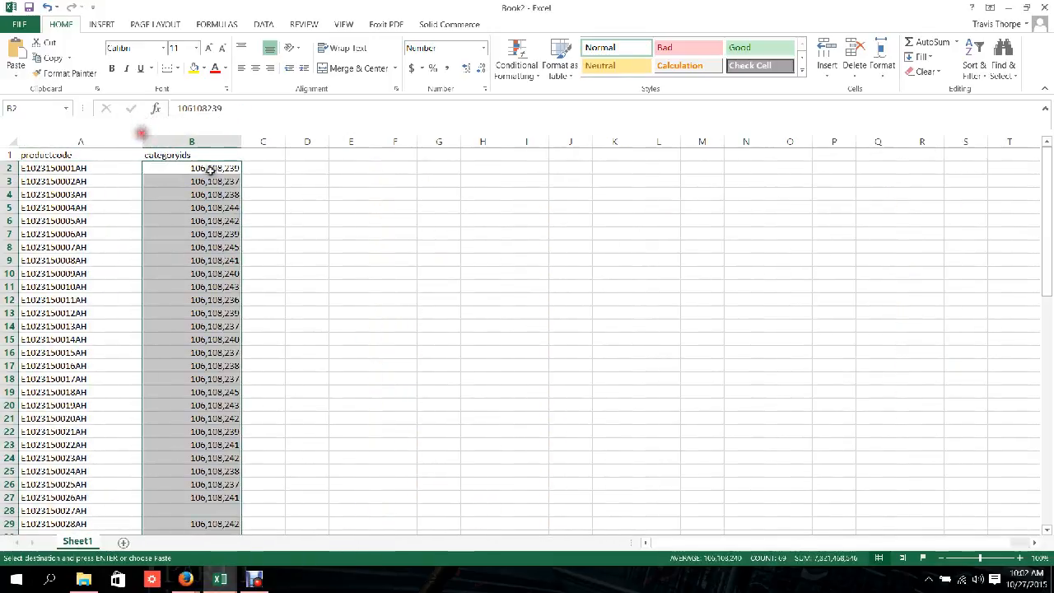
{"action": "left_click", "coordinate": [247, 168]}
{"action": "scroll", "coordinate": [241, 336], "scroll_direction": "down", "scroll_amount": 6}
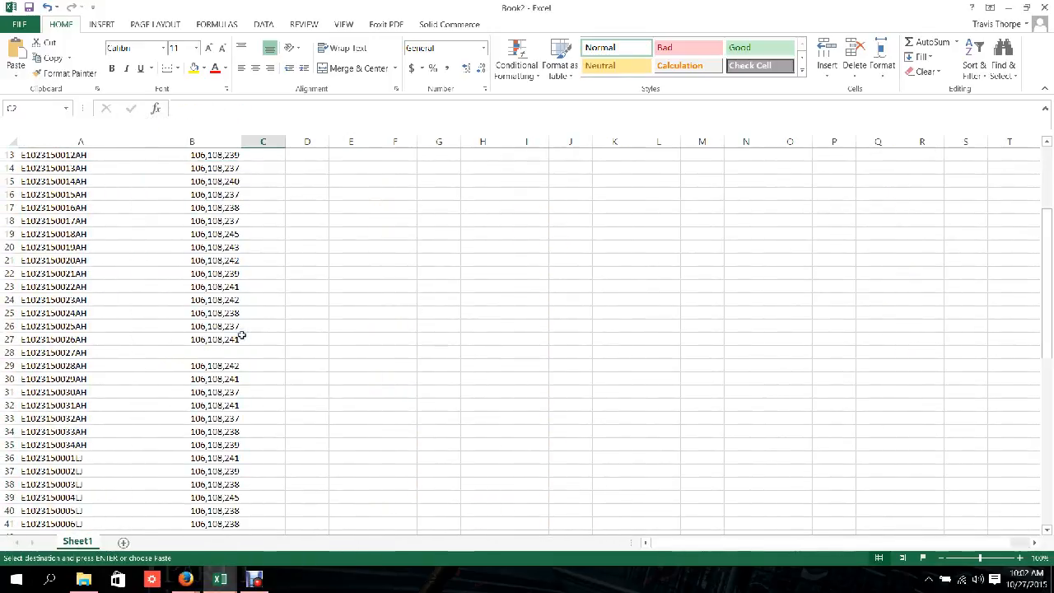
{"action": "right_click", "coordinate": [10, 272]}
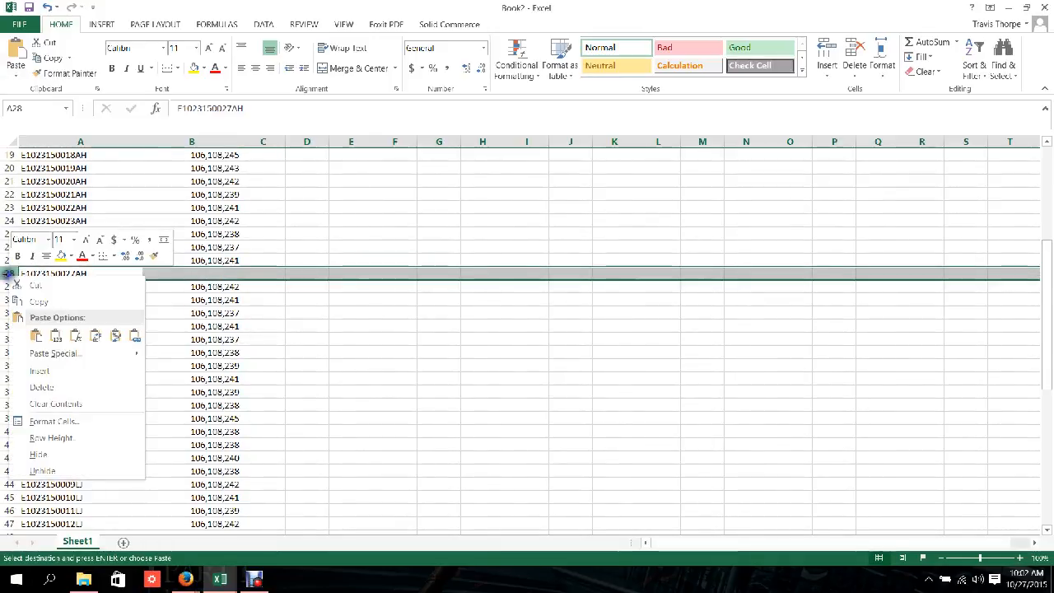
{"action": "left_click", "coordinate": [43, 387]}
{"action": "scroll", "coordinate": [75, 376], "scroll_direction": "down", "scroll_amount": 8}
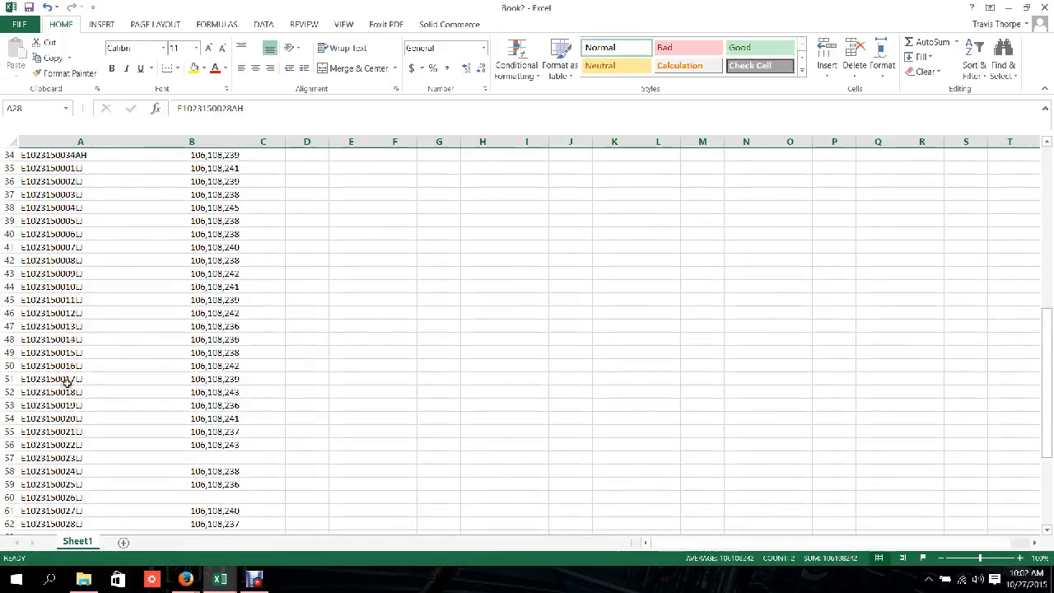
{"action": "left_click", "coordinate": [9, 339]}
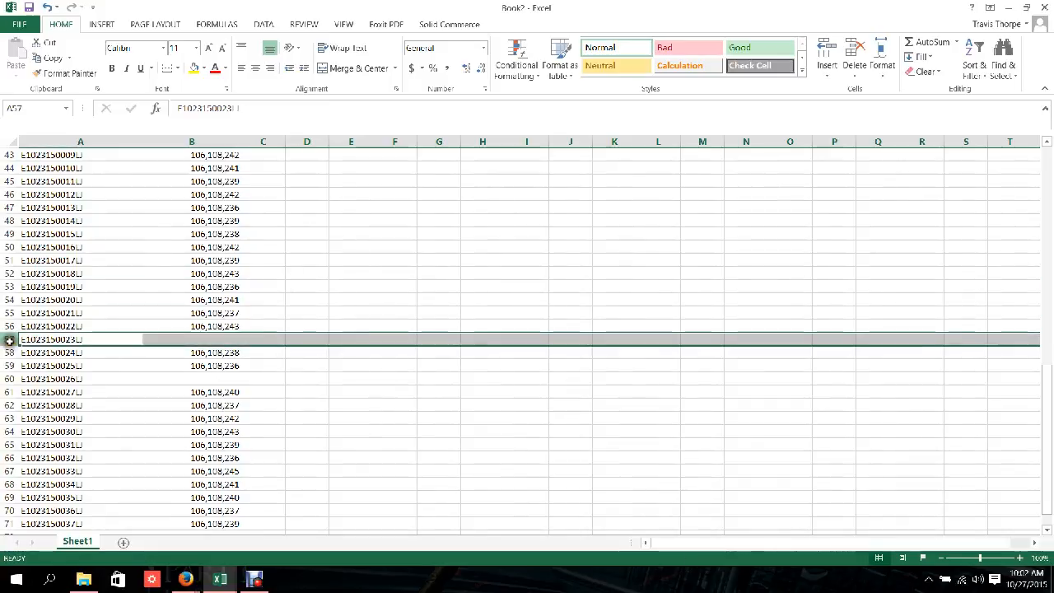
{"action": "left_click", "coordinate": [9, 379], "text": "shift"}
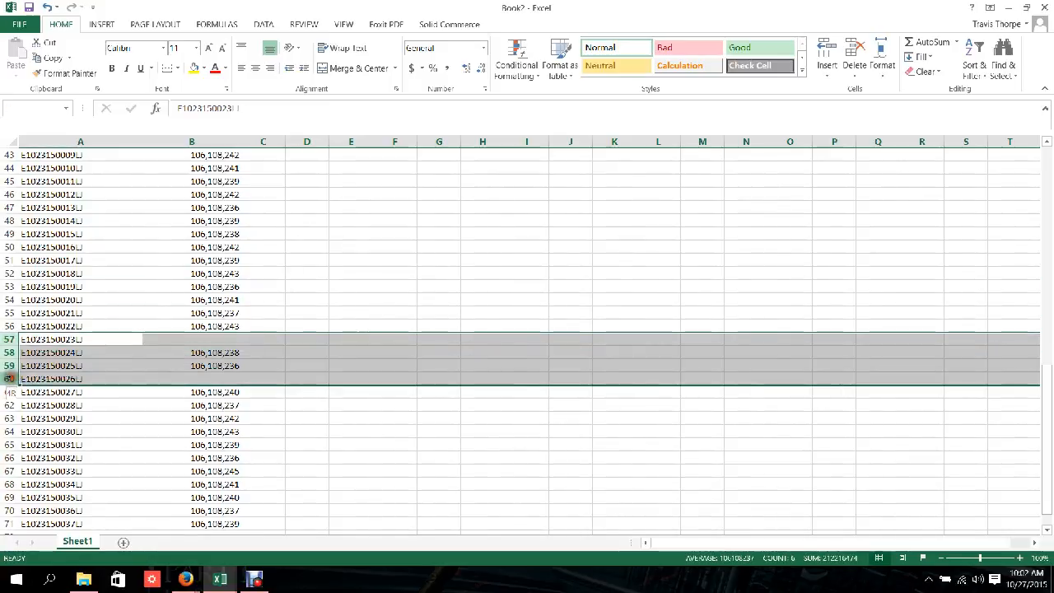
{"action": "left_click", "coordinate": [9, 379]}
{"action": "right_click", "coordinate": [13, 339]}
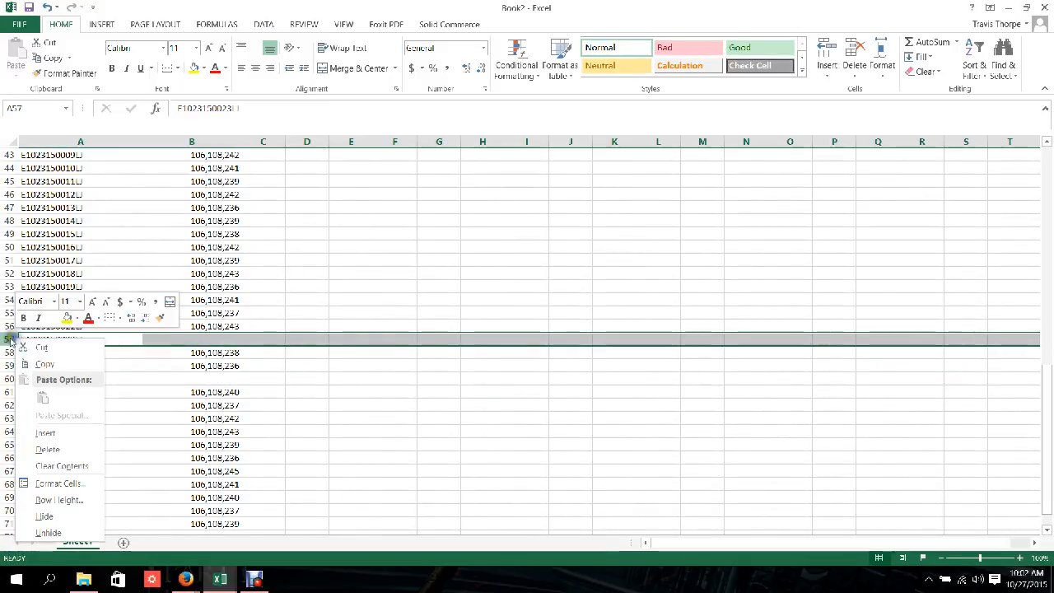
{"action": "left_click", "coordinate": [5, 340]}
{"action": "right_click", "coordinate": [5, 340]}
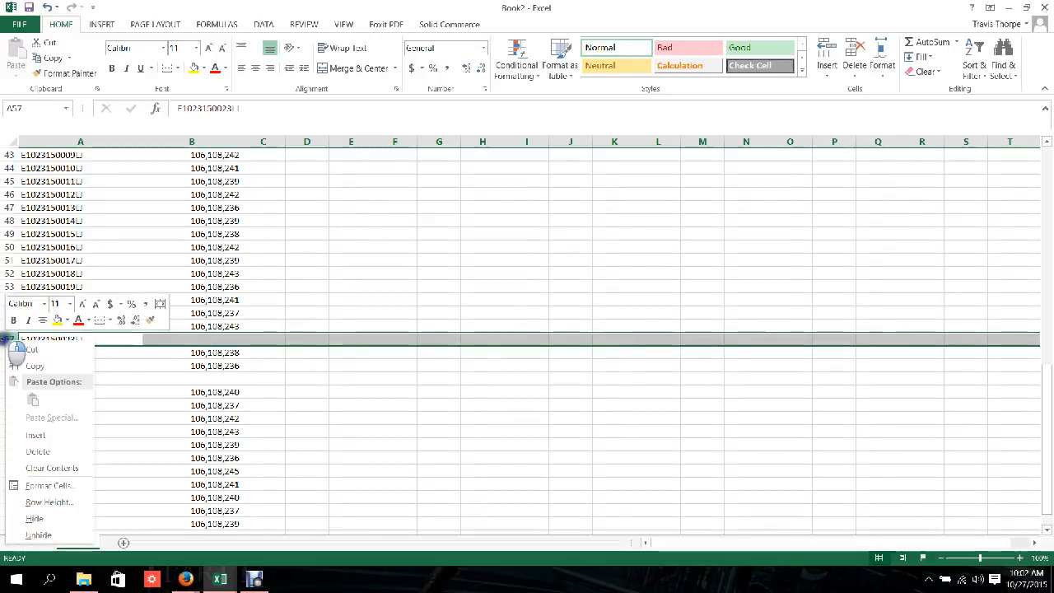
{"action": "left_click", "coordinate": [60, 452]}
{"action": "right_click", "coordinate": [12, 365]}
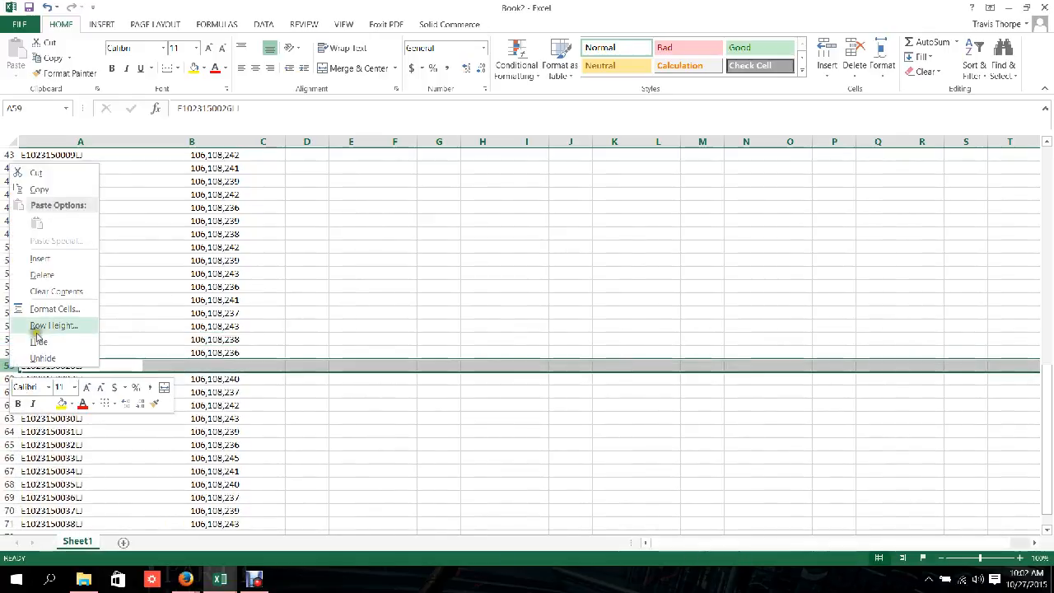
{"action": "left_click", "coordinate": [41, 275]}
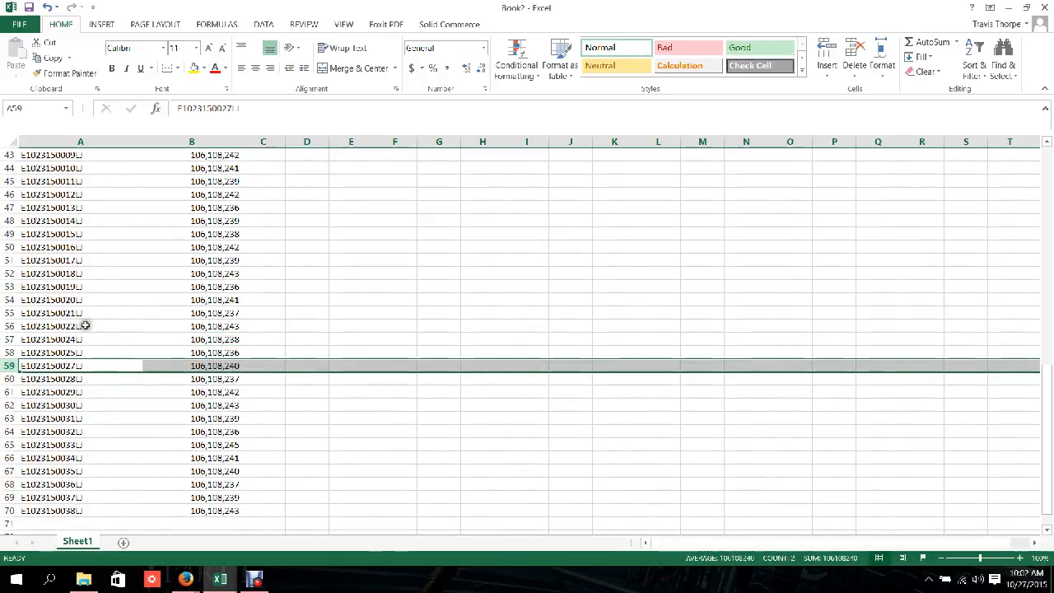
{"action": "scroll", "coordinate": [105, 353], "scroll_direction": "down", "scroll_amount": 5}
{"action": "scroll", "coordinate": [105, 352], "scroll_direction": "up", "scroll_amount": 19}
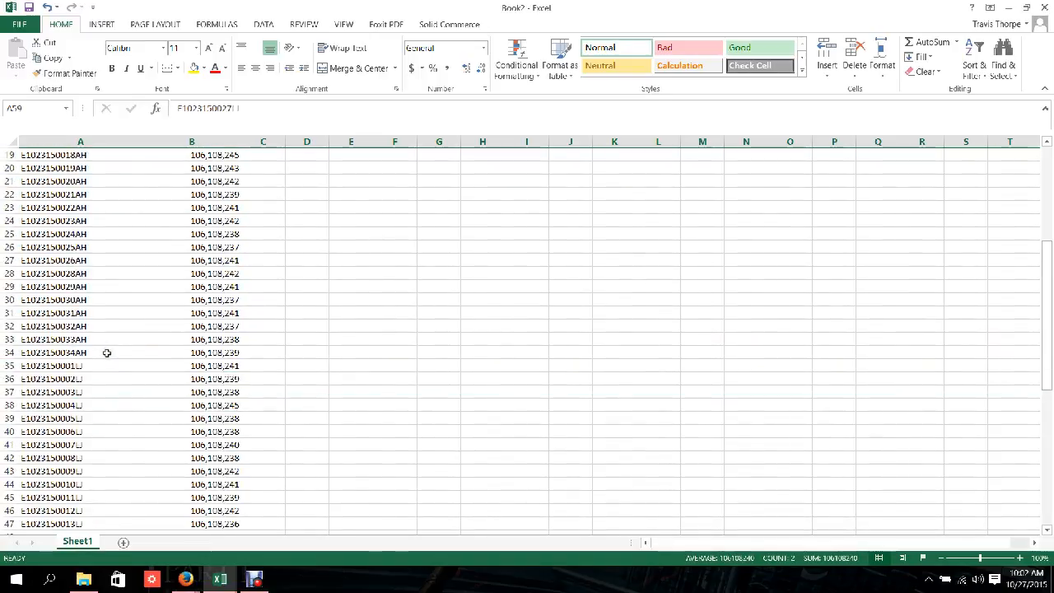
{"action": "left_click", "coordinate": [248, 158]}
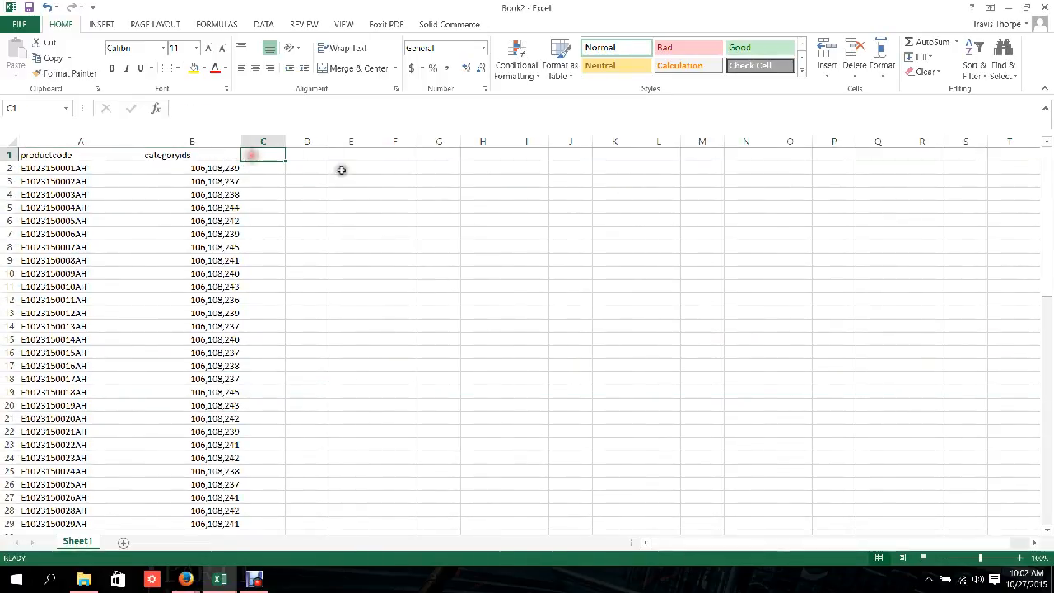
Save the workbook as 102715categories in CSV (Comma delimited) format in the File Exchange folder, keeping that format.
{"action": "left_click", "coordinate": [20, 25]}
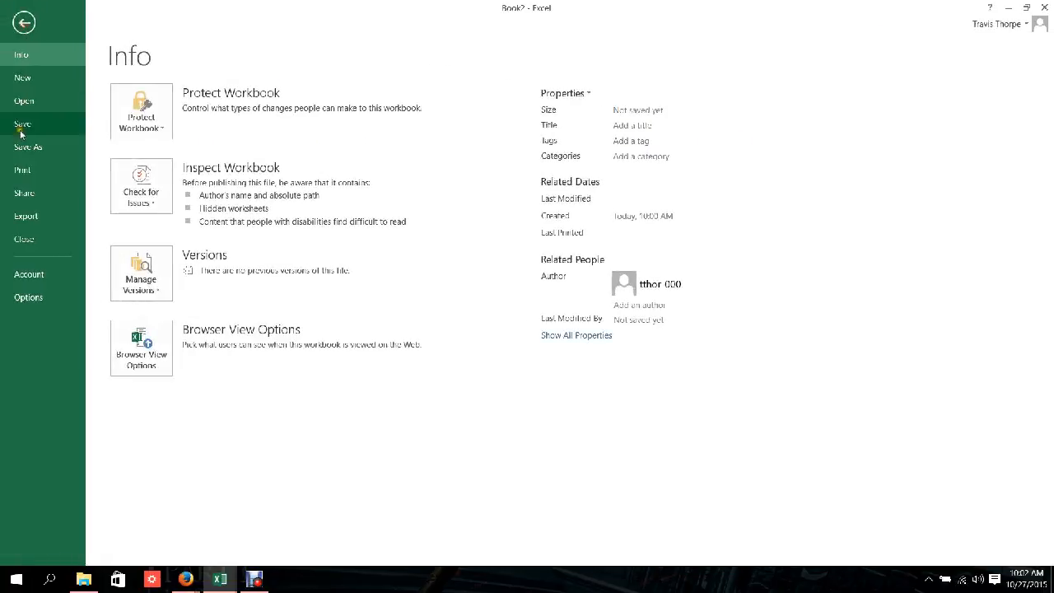
{"action": "left_click", "coordinate": [31, 146]}
{"action": "left_click", "coordinate": [197, 140]}
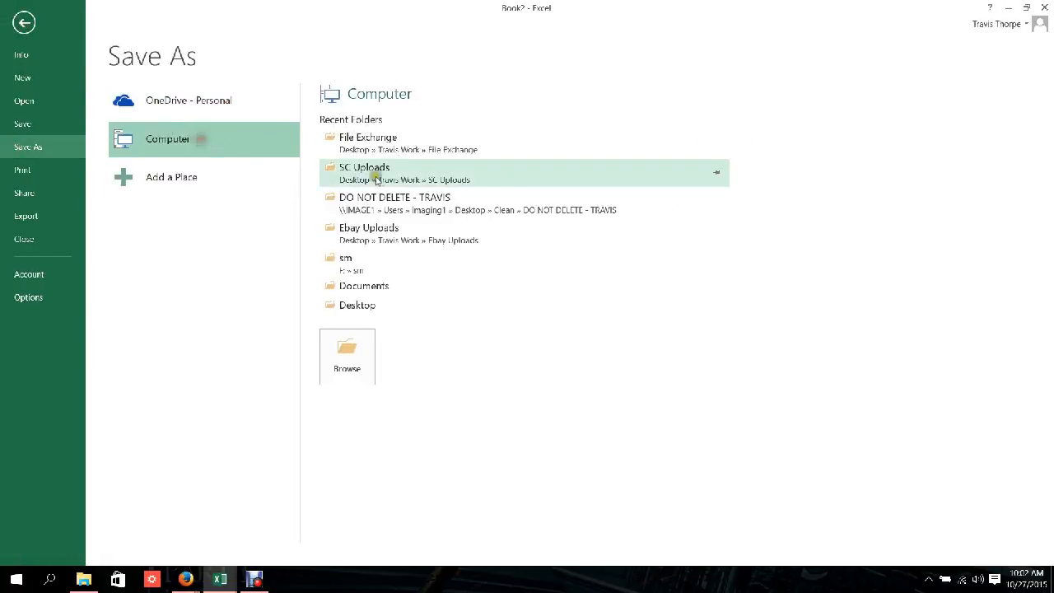
{"action": "left_click", "coordinate": [423, 157]}
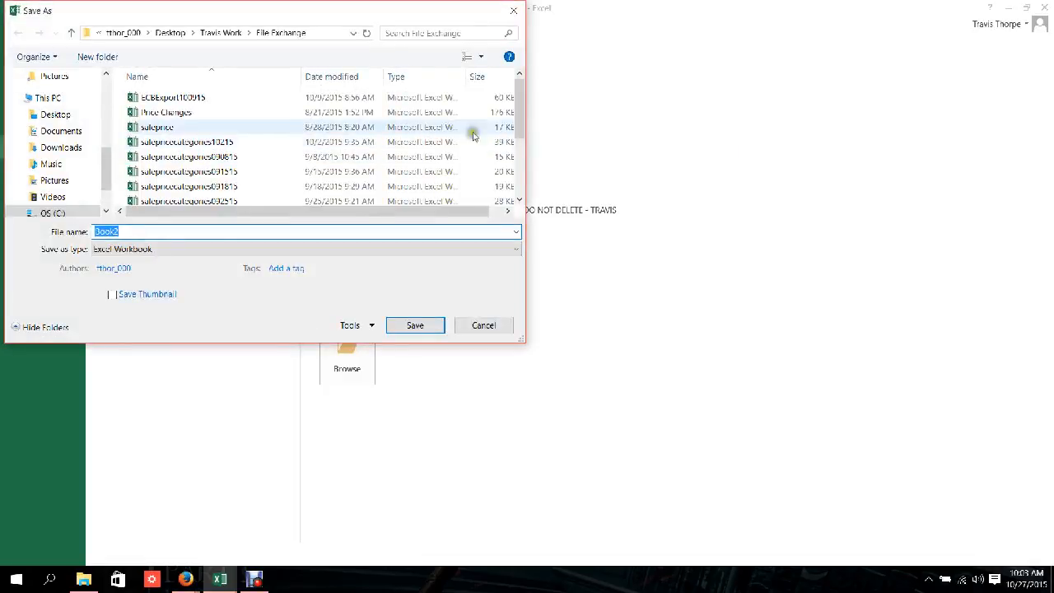
{"action": "left_click_drag", "start_coordinate": [520, 112], "coordinate": [524, 133]}
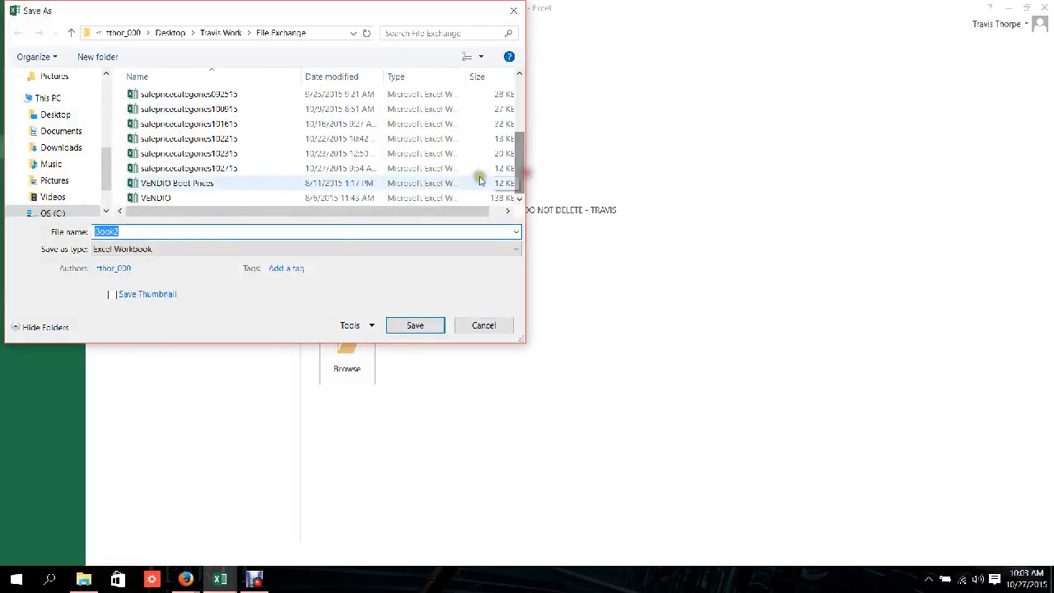
{"action": "left_click", "coordinate": [186, 248]}
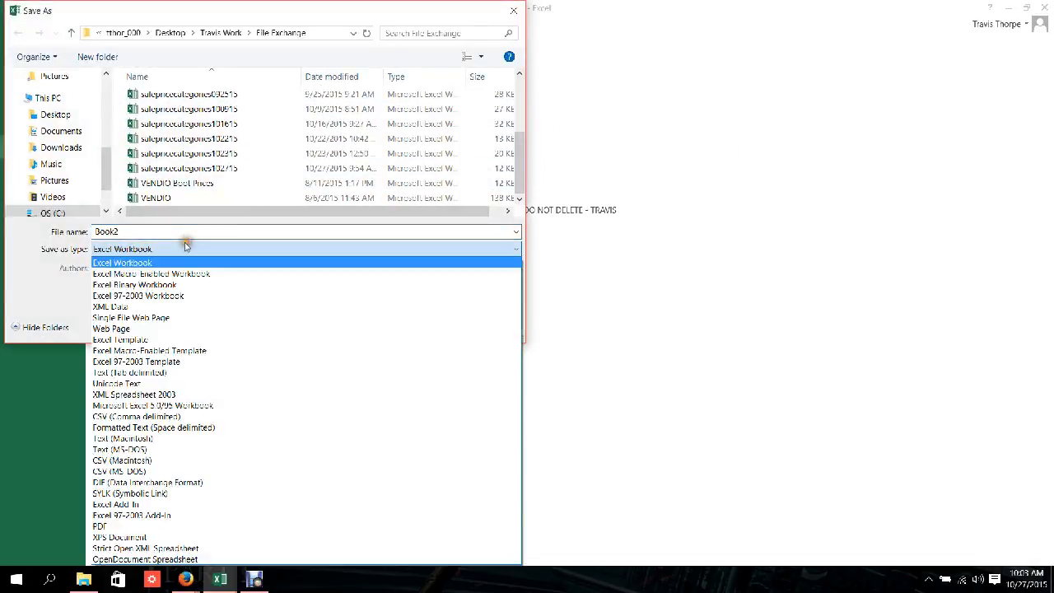
{"action": "left_click", "coordinate": [157, 416]}
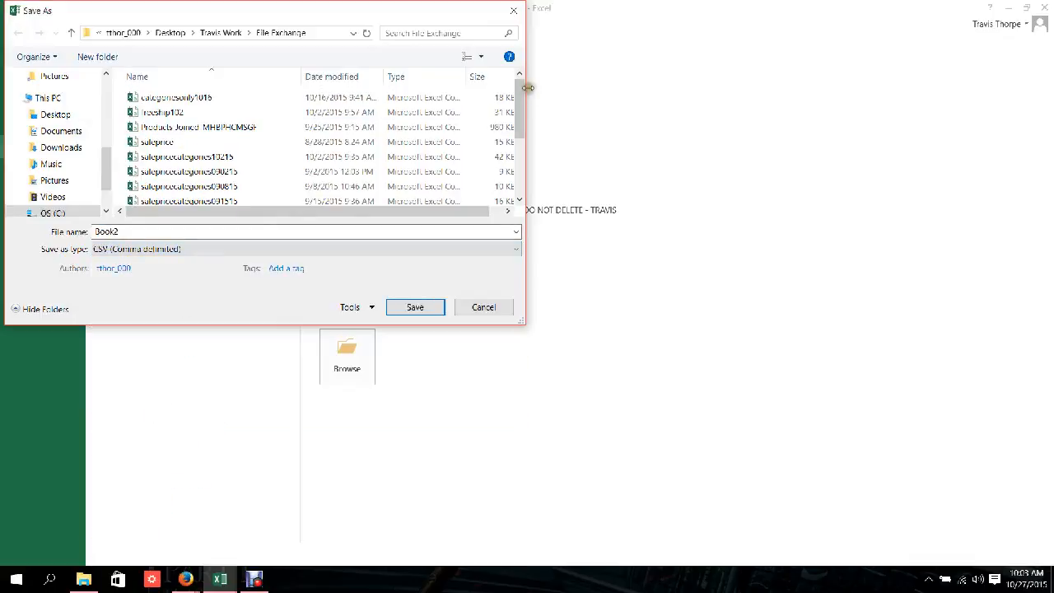
{"action": "left_click_drag", "start_coordinate": [522, 92], "coordinate": [529, 154]}
{"action": "double_click", "coordinate": [220, 228]}
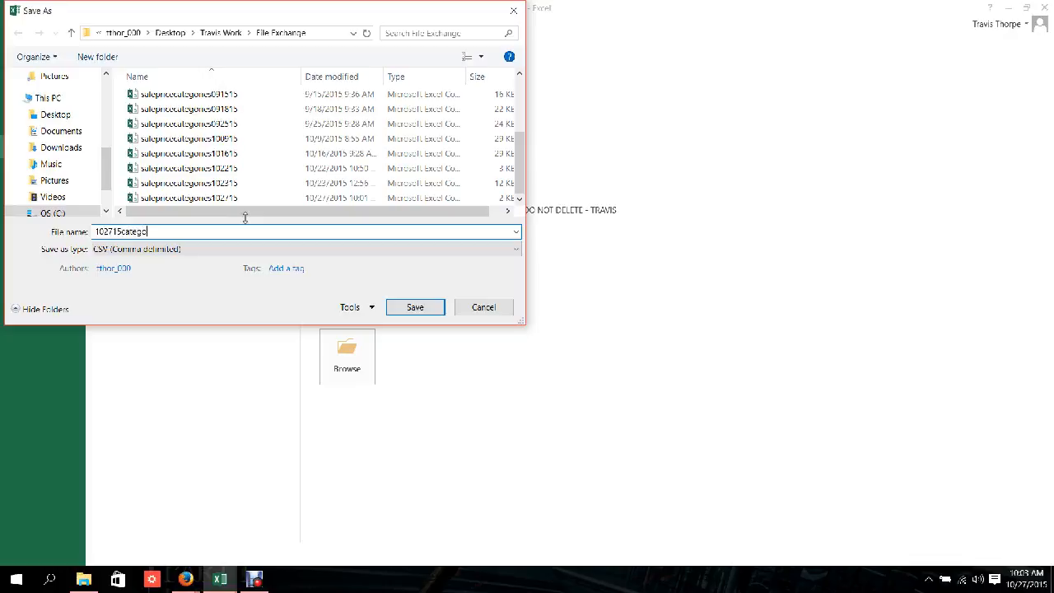
{"action": "key", "text": "Return"}
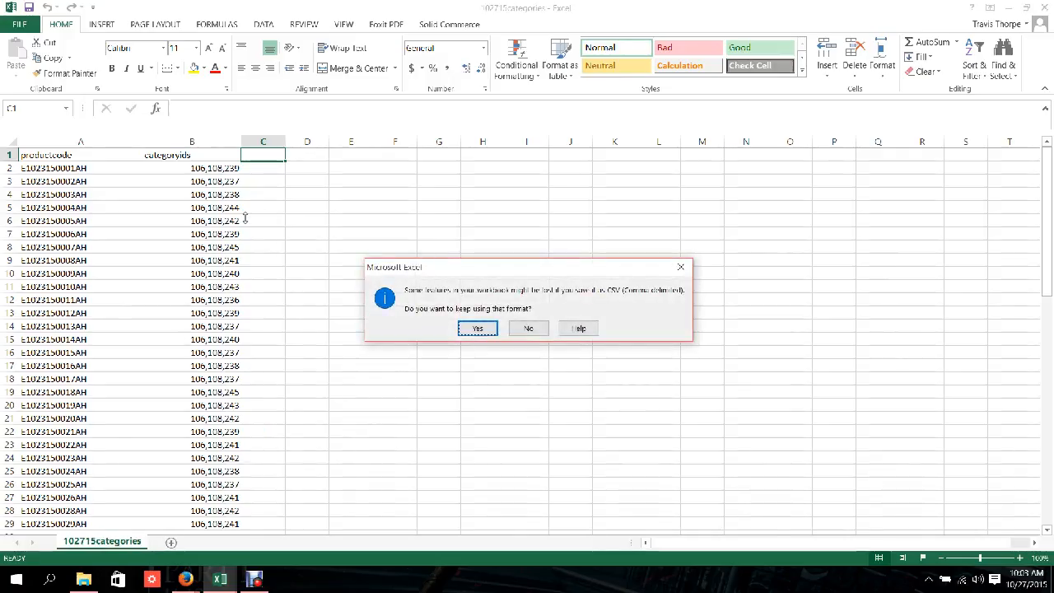
{"action": "left_click", "coordinate": [478, 329]}
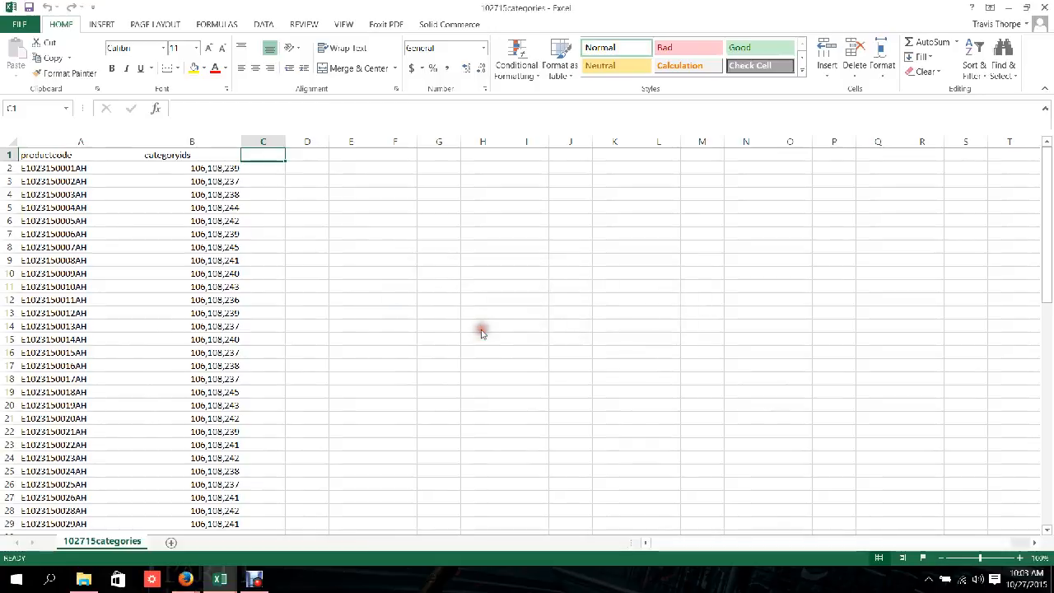
Close the 102715categories CSV workbook, saving its changes and keeping the CSV format.
{"action": "left_click", "coordinate": [1048, 6]}
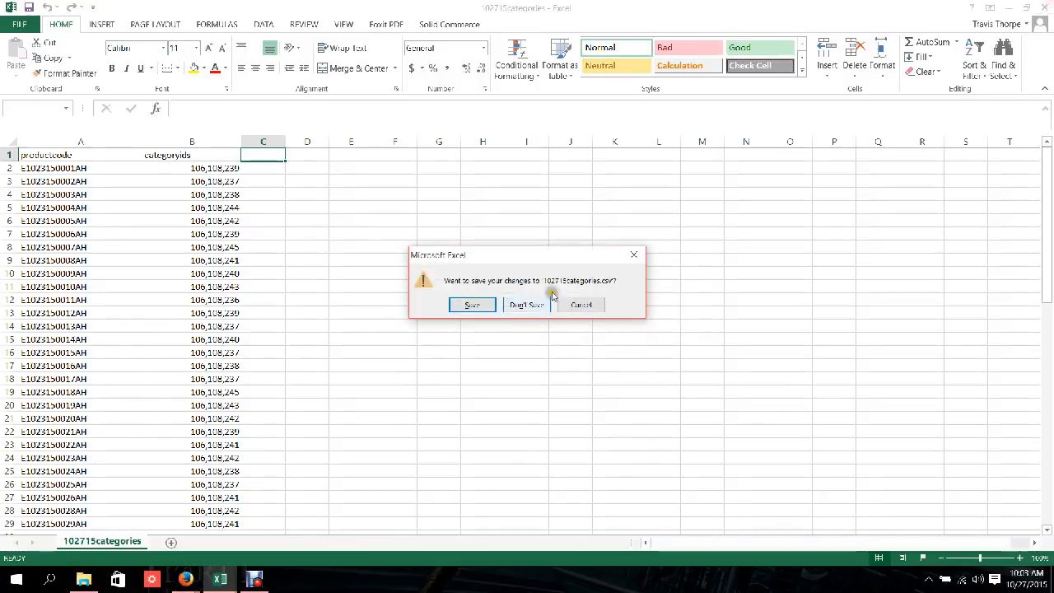
{"action": "left_click", "coordinate": [477, 306]}
{"action": "left_click", "coordinate": [478, 329]}
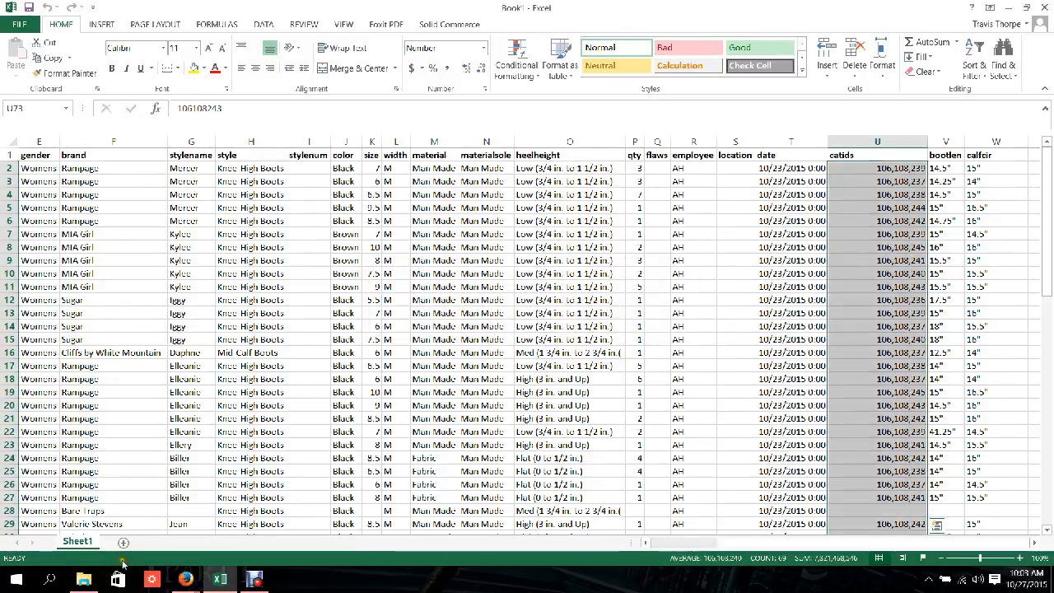
Switch to Firefox, open Volusion's data import page afresh and choose Products as the table to import to.
{"action": "mouse_move", "coordinate": [185, 579]}
{"action": "left_click", "coordinate": [167, 534]}
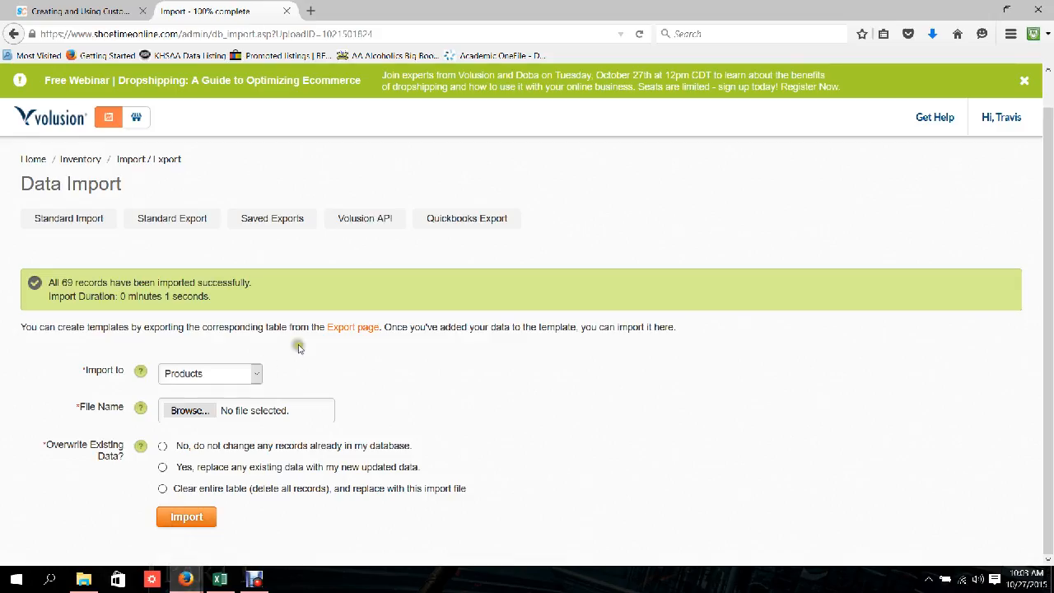
{"action": "mouse_move", "coordinate": [245, 150]}
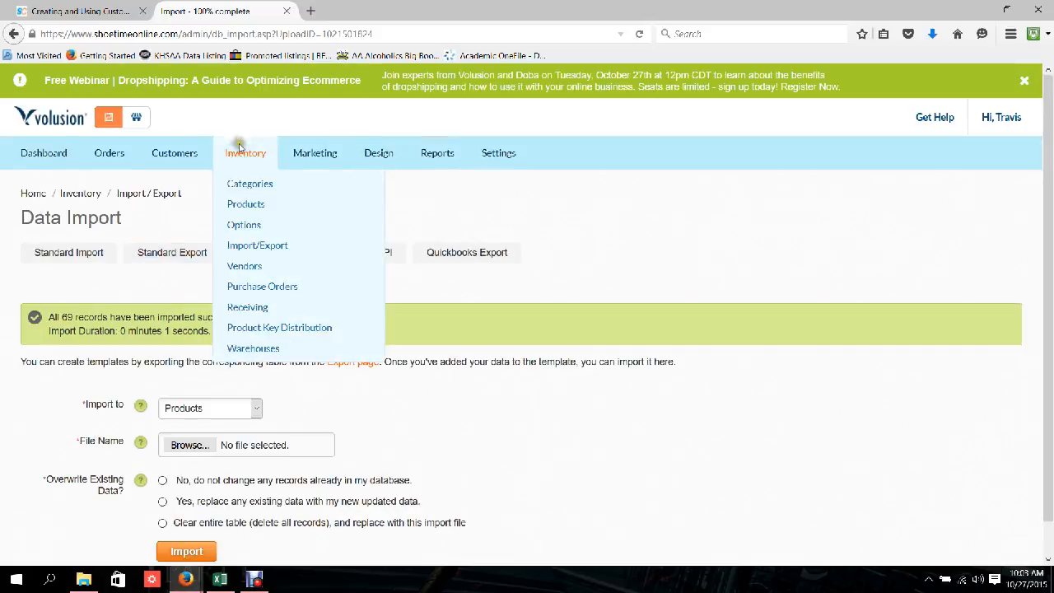
{"action": "left_click", "coordinate": [267, 250]}
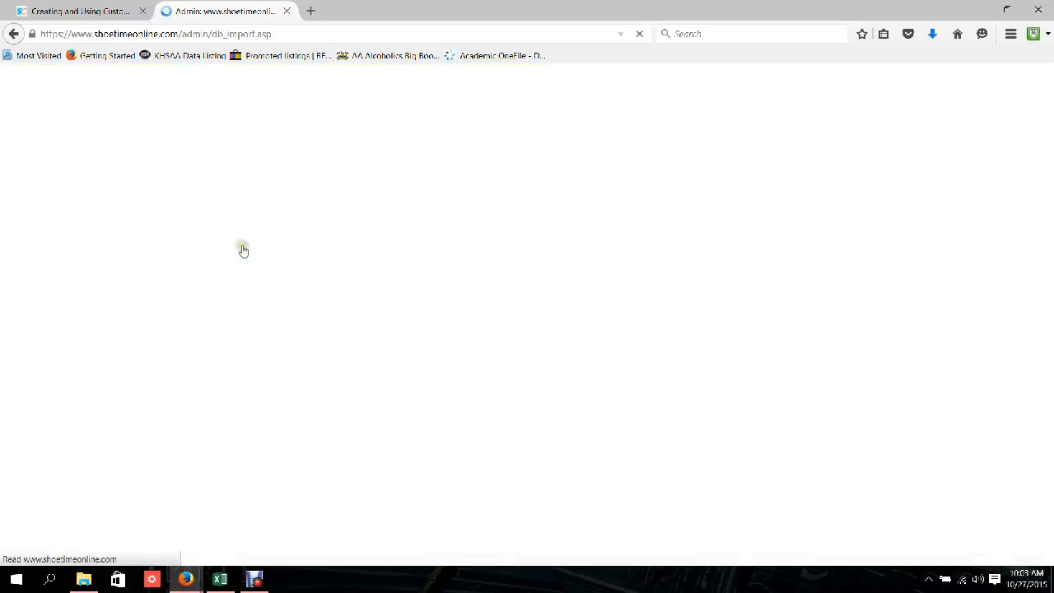
{"action": "left_click", "coordinate": [200, 360]}
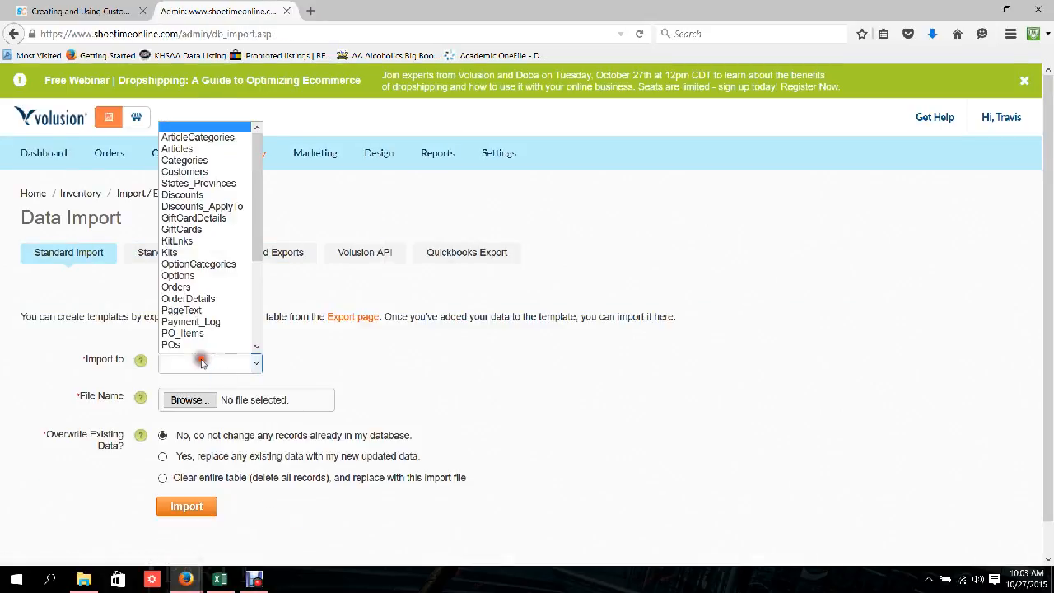
{"action": "scroll", "coordinate": [201, 305], "scroll_direction": "down", "scroll_amount": 2}
{"action": "left_click", "coordinate": [202, 295]}
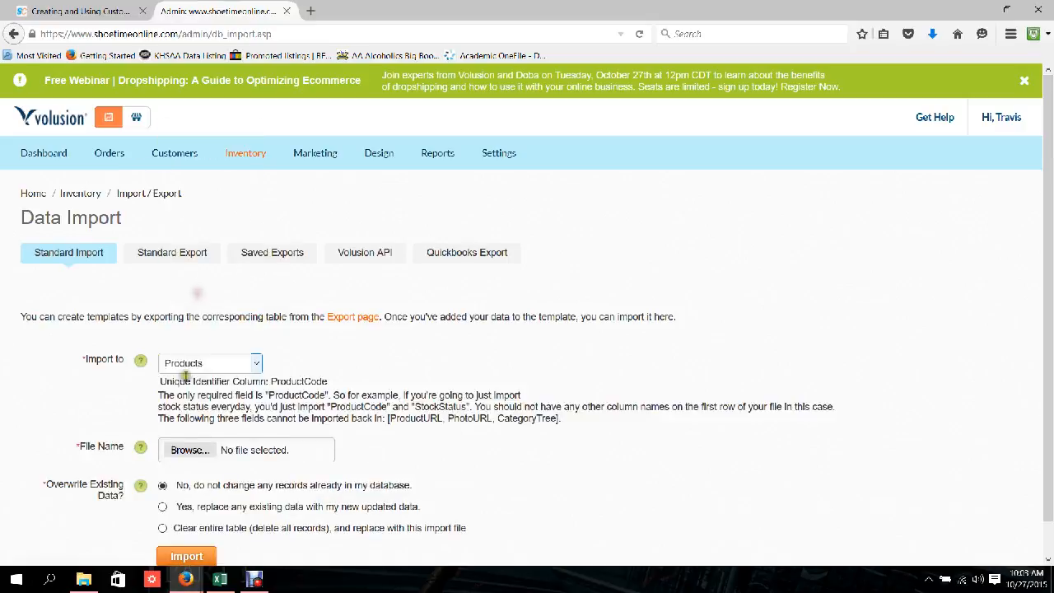
Import 102715categories.csv from the File Exchange folder, replacing any existing data with the new updated data.
{"action": "scroll", "coordinate": [189, 396], "scroll_direction": "down", "scroll_amount": 1}
{"action": "left_click", "coordinate": [188, 413]}
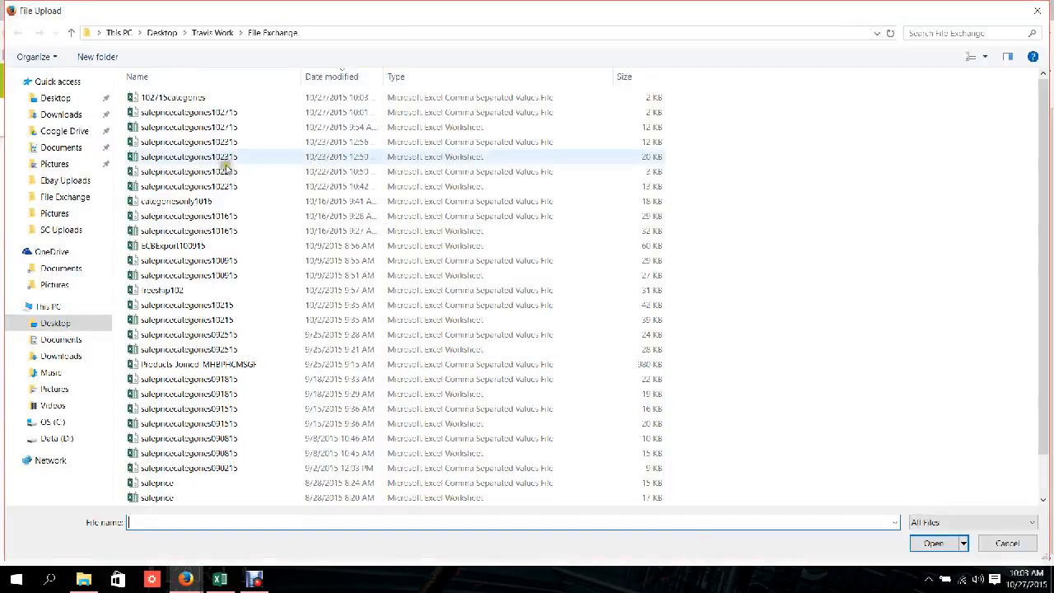
{"action": "double_click", "coordinate": [210, 99]}
{"action": "left_click", "coordinate": [162, 472]}
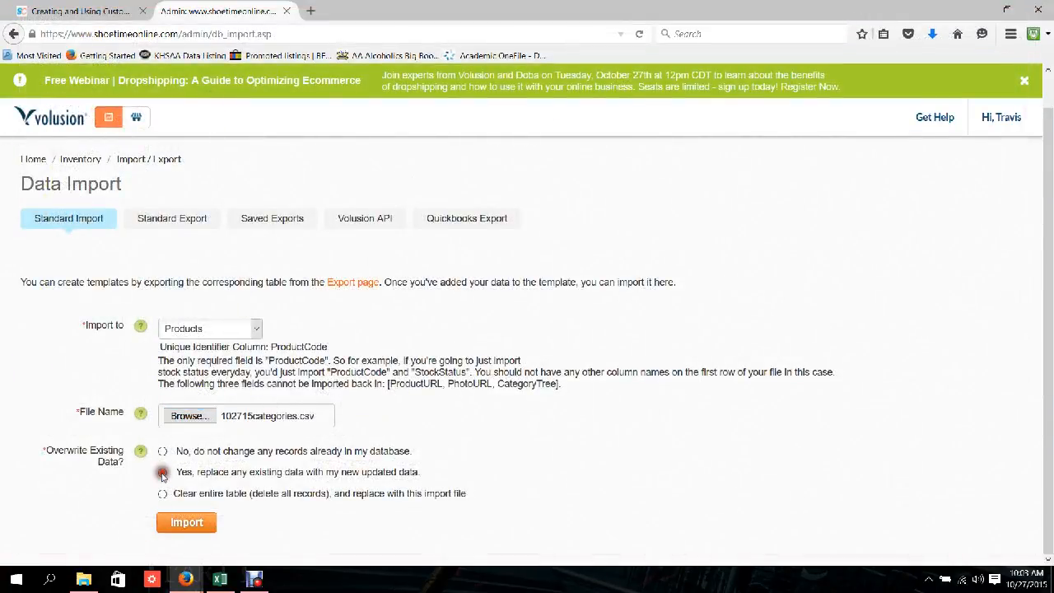
{"action": "left_click", "coordinate": [184, 522]}
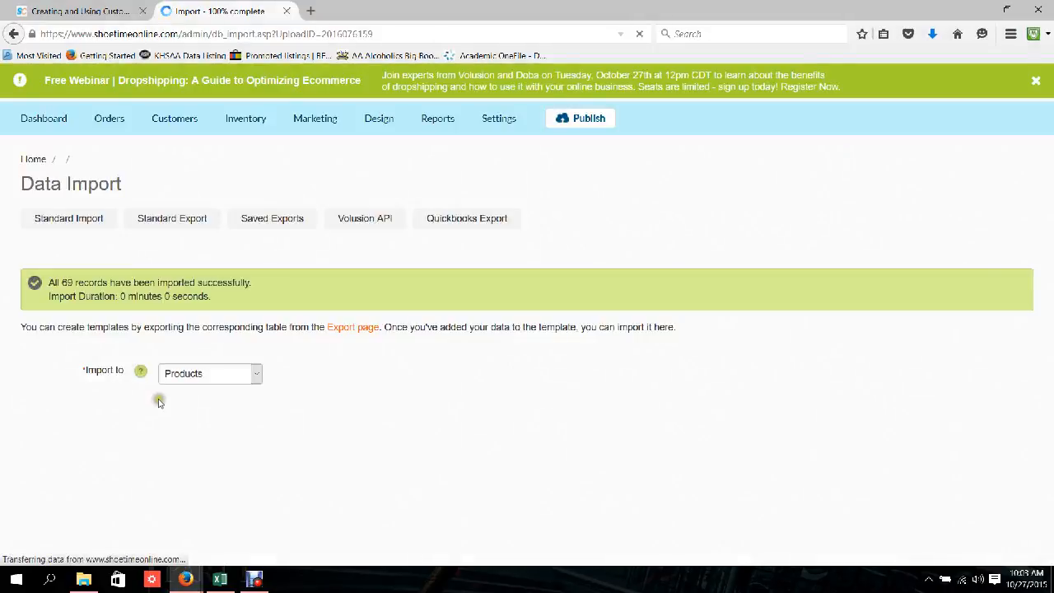
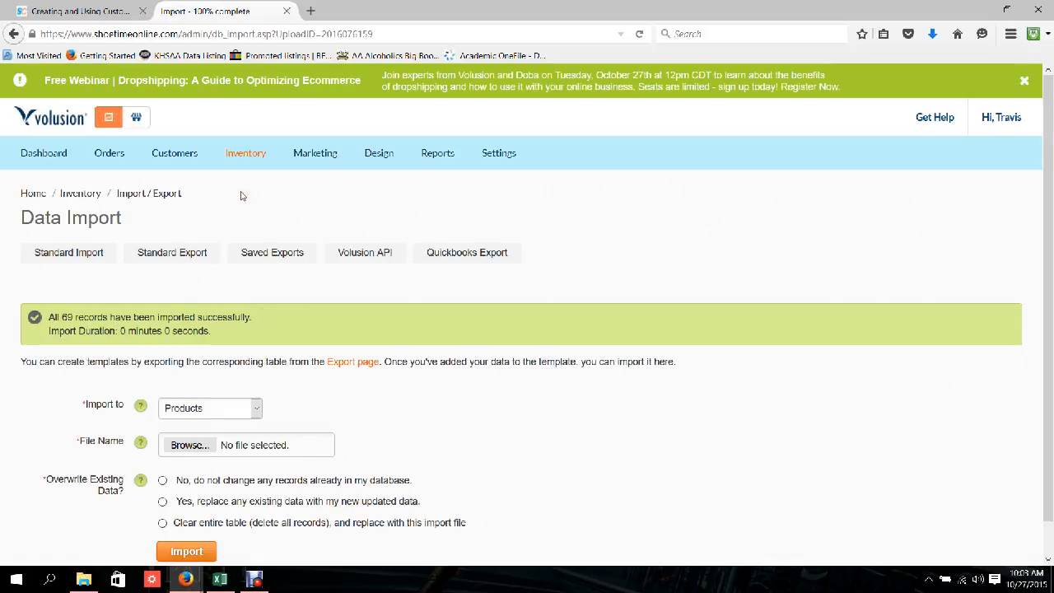
Search the store's inventory products for the code E1023.
{"action": "mouse_move", "coordinate": [237, 163]}
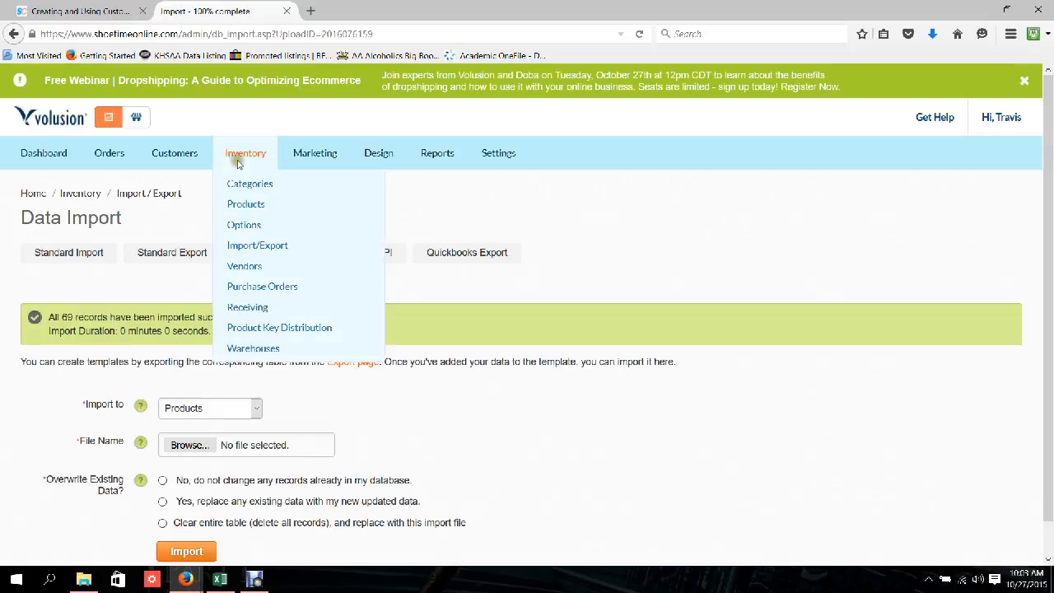
{"action": "left_click", "coordinate": [244, 205]}
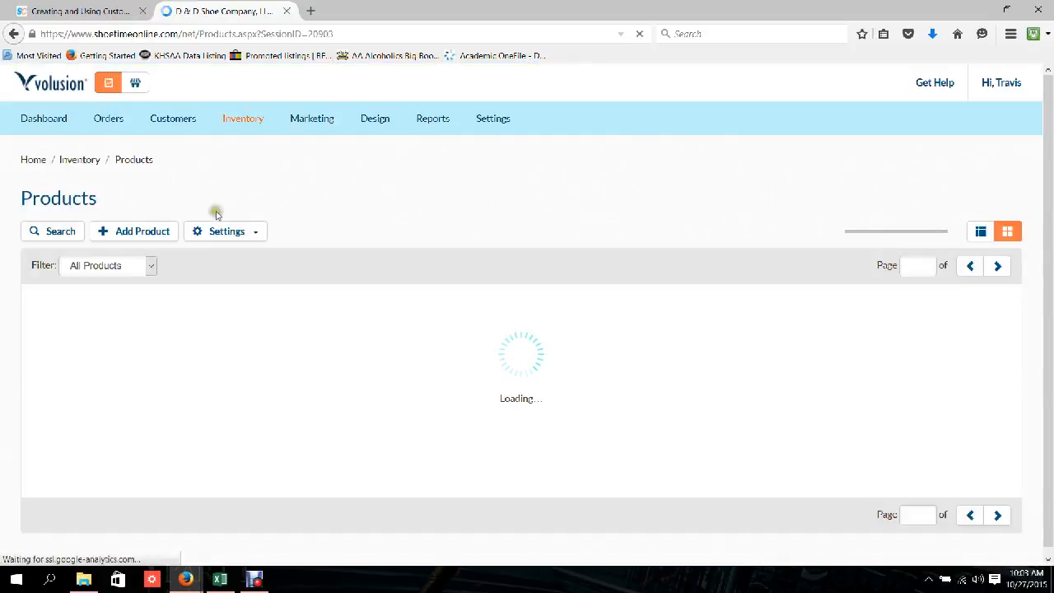
{"action": "left_click", "coordinate": [68, 235]}
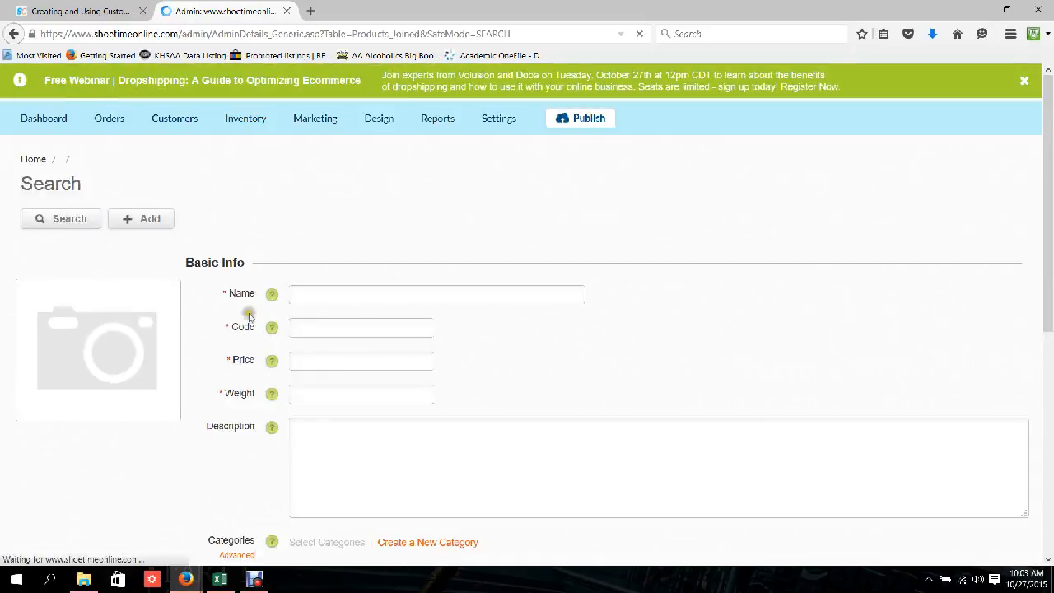
{"action": "left_click", "coordinate": [323, 355]}
{"action": "type", "text": "E101"}
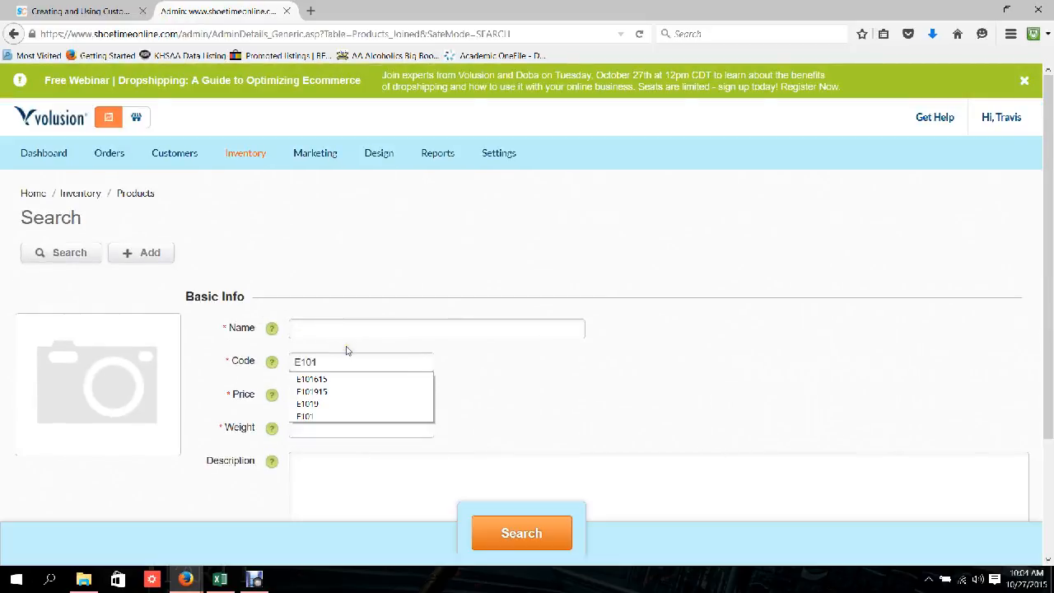
{"action": "key", "text": "BackSpace"}
{"action": "type", "text": "23"}
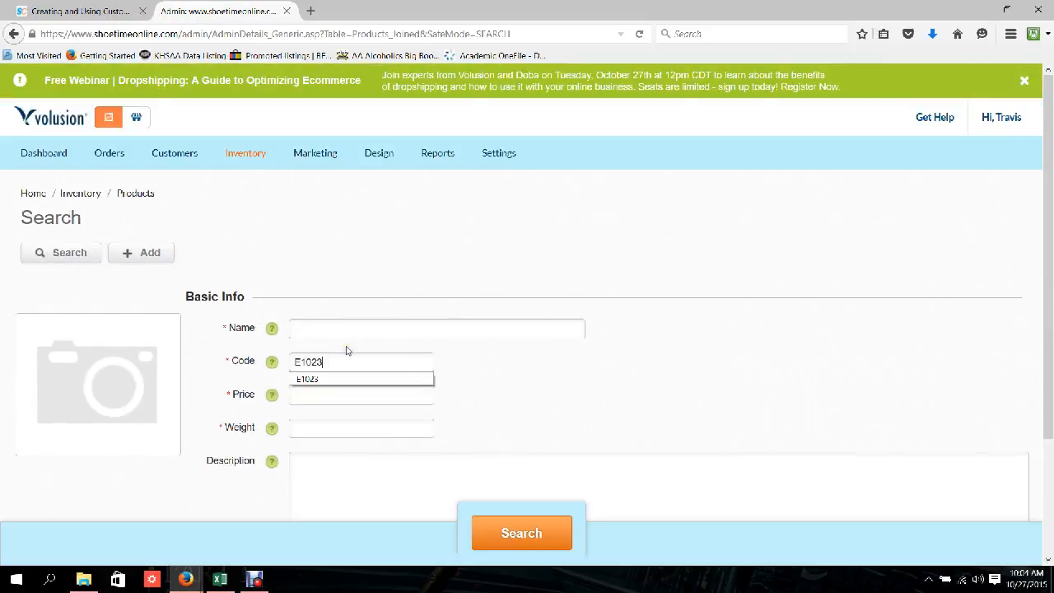
{"action": "left_click", "coordinate": [328, 378]}
{"action": "left_click", "coordinate": [528, 533]}
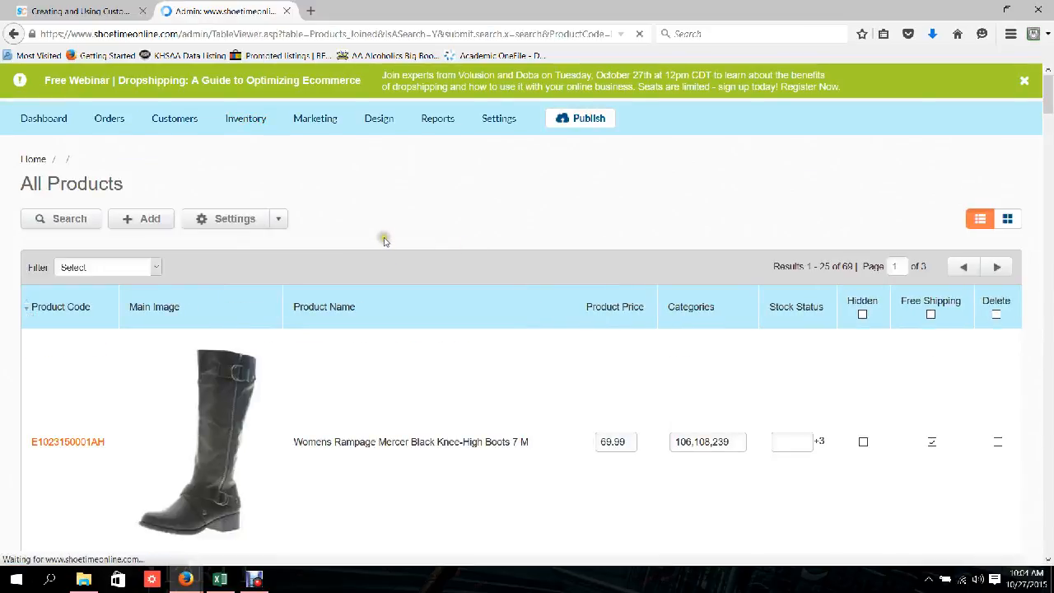
{"action": "scroll", "coordinate": [384, 238], "scroll_direction": "down", "scroll_amount": 3}
{"action": "scroll", "coordinate": [494, 271], "scroll_direction": "up", "scroll_amount": 1}
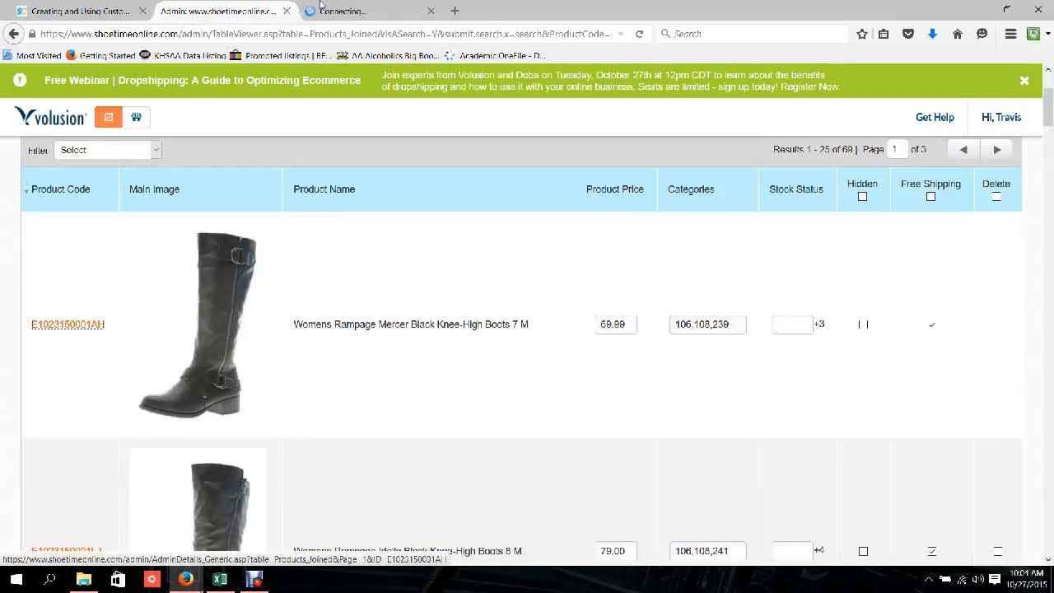
{"action": "left_click", "coordinate": [321, 8]}
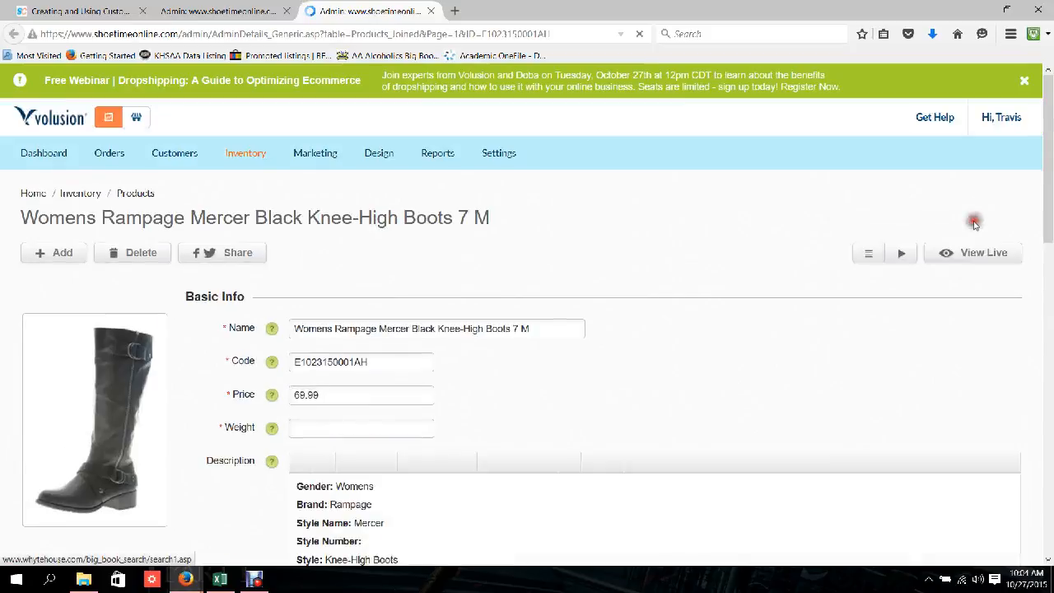
{"action": "left_click", "coordinate": [975, 252]}
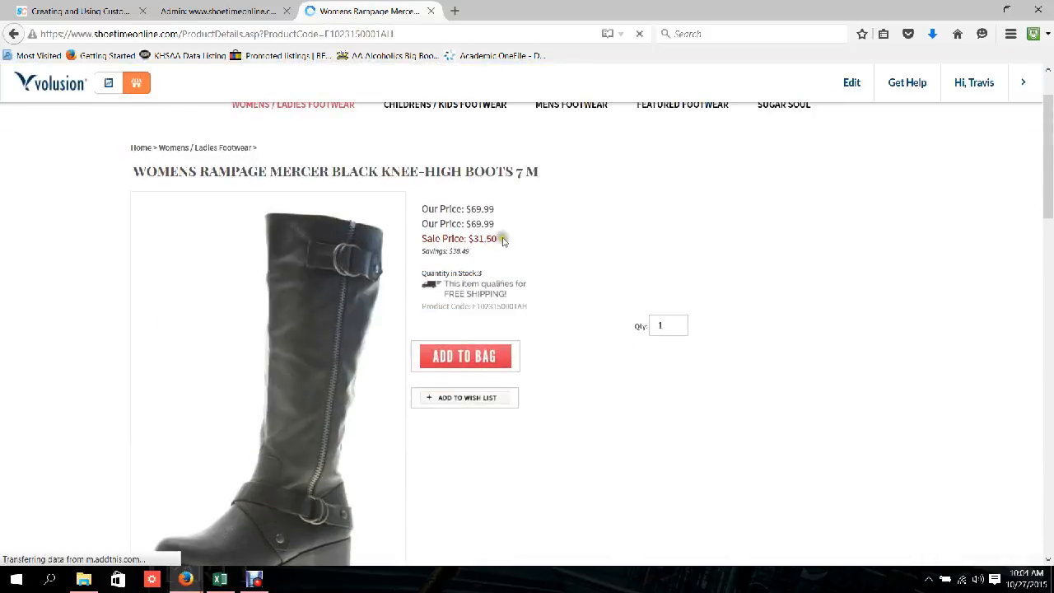
Examine the sale price and the full description on the boot's live product page.
{"action": "left_click_drag", "start_coordinate": [504, 240], "coordinate": [423, 223]}
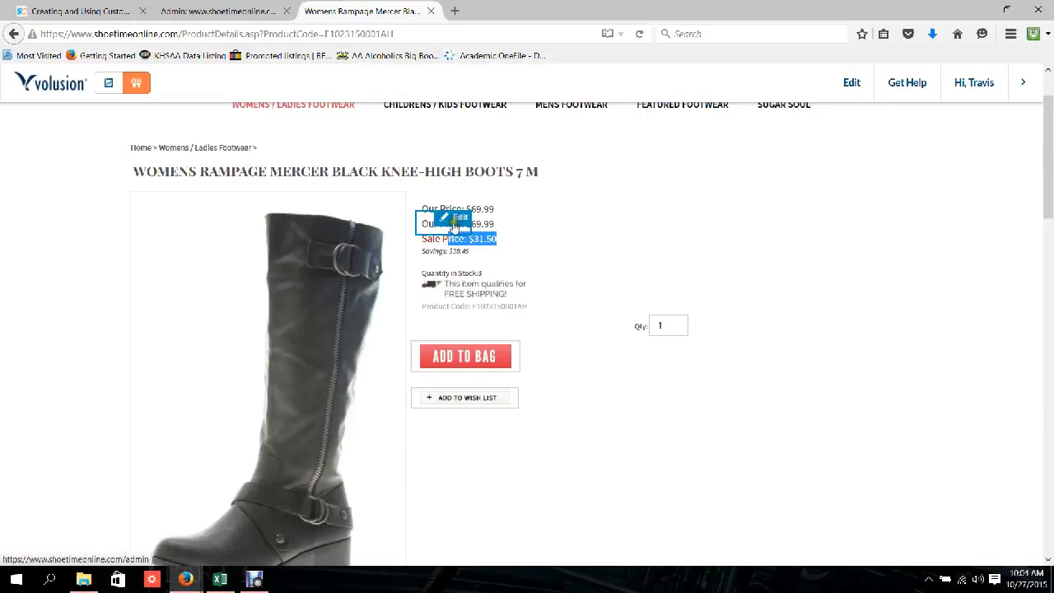
{"action": "left_click", "coordinate": [511, 237]}
{"action": "scroll", "coordinate": [517, 239], "scroll_direction": "down", "scroll_amount": 10}
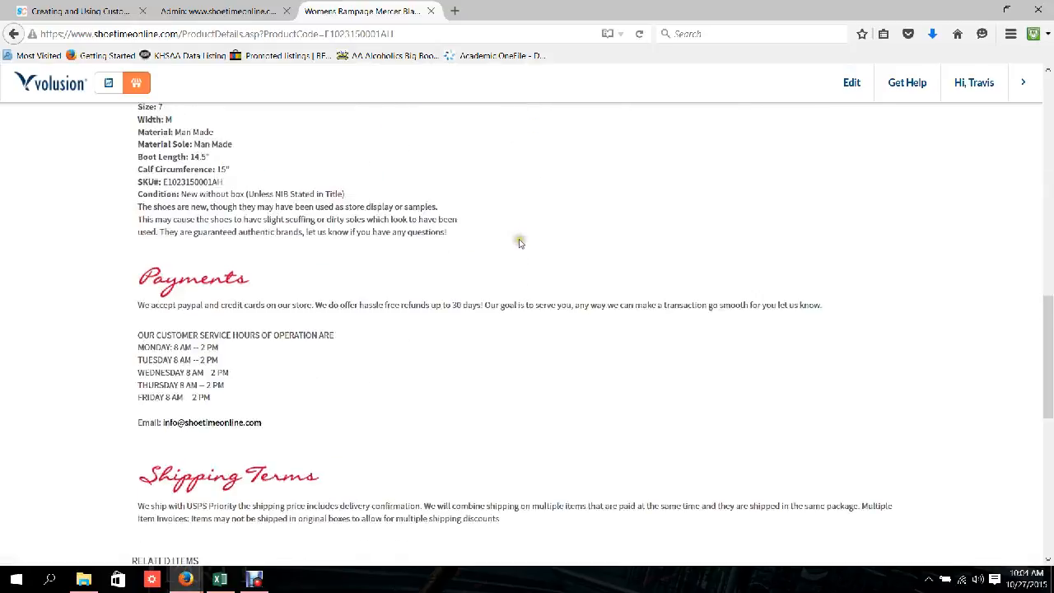
{"action": "scroll", "coordinate": [495, 244], "scroll_direction": "up", "scroll_amount": 2}
{"action": "scroll", "coordinate": [485, 247], "scroll_direction": "up", "scroll_amount": 8}
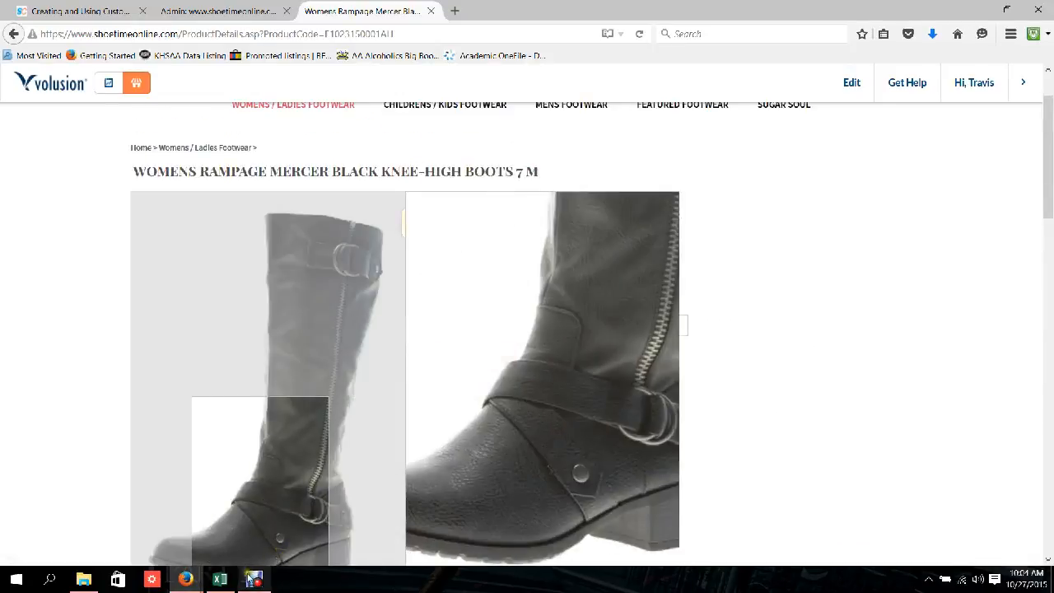
{"action": "left_click", "coordinate": [247, 581]}
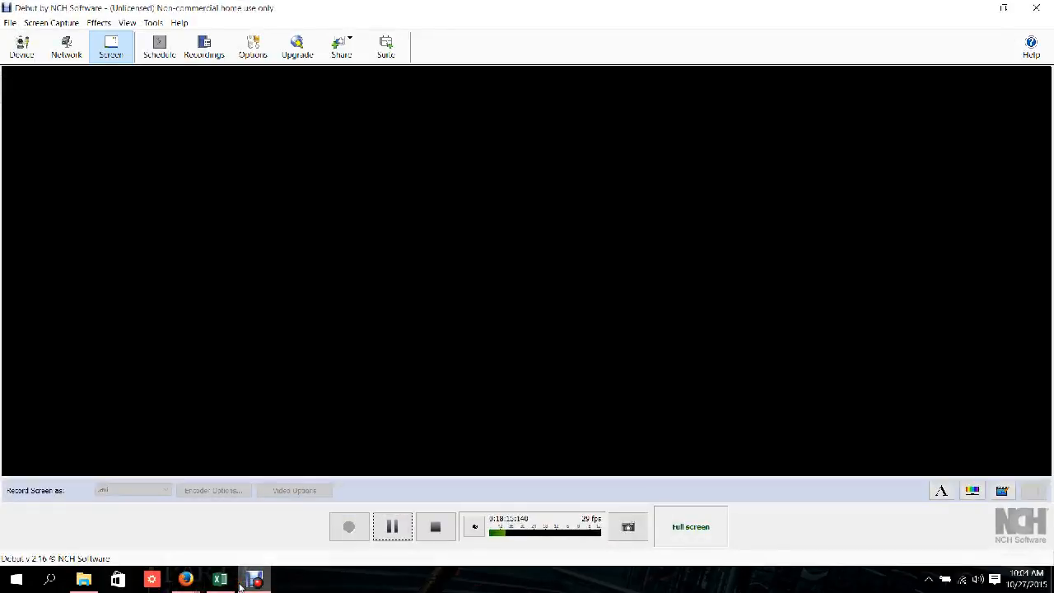
{"action": "mouse_move", "coordinate": [185, 579]}
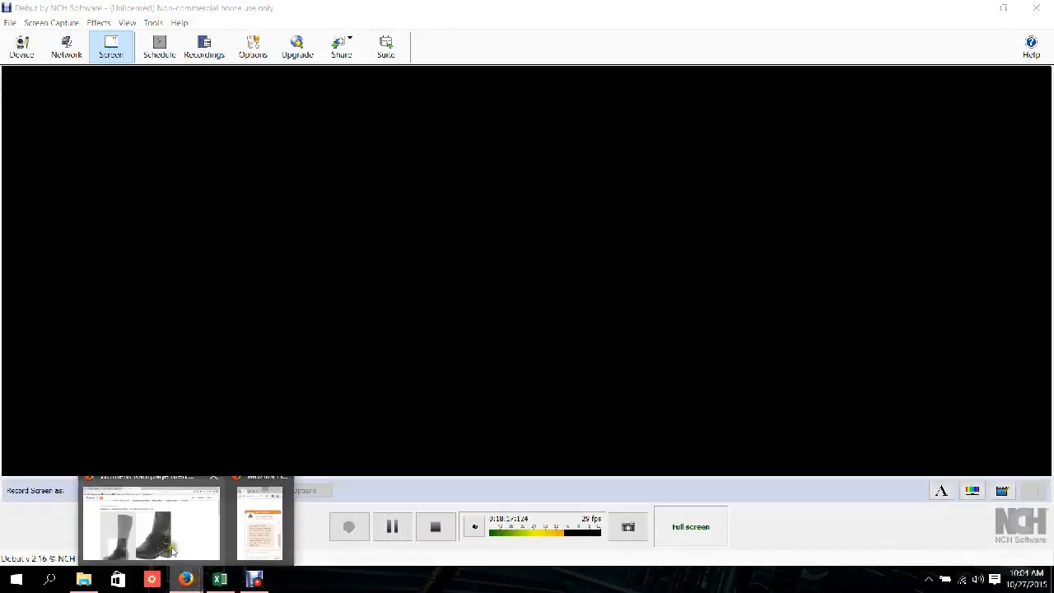
{"action": "left_click", "coordinate": [186, 553]}
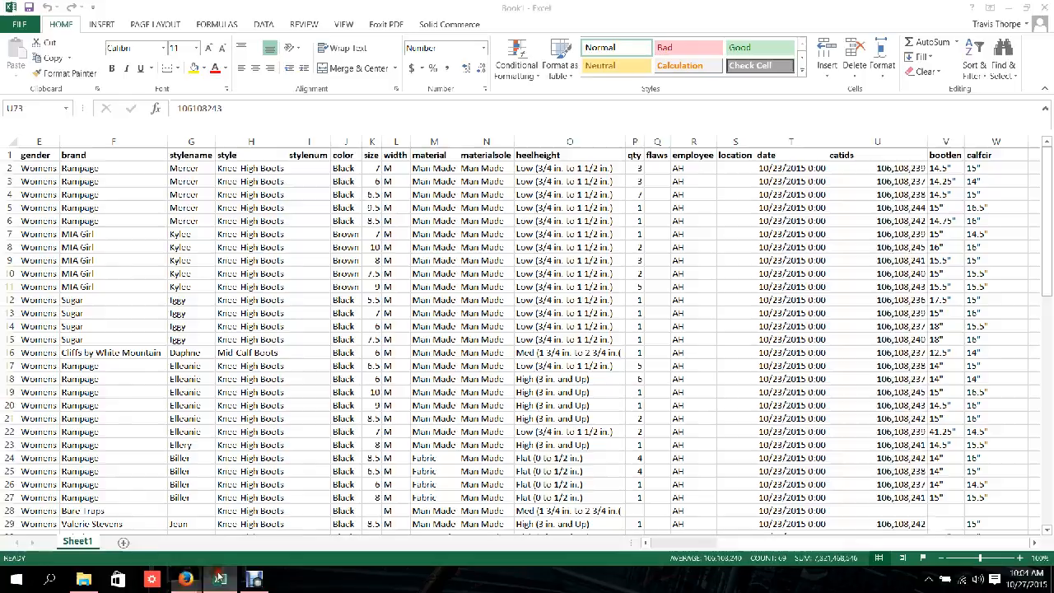
Switch to the Book1 workbook in Excel, widen the gender column and select the first product's idproducts cell.
{"action": "left_click", "coordinate": [219, 579]}
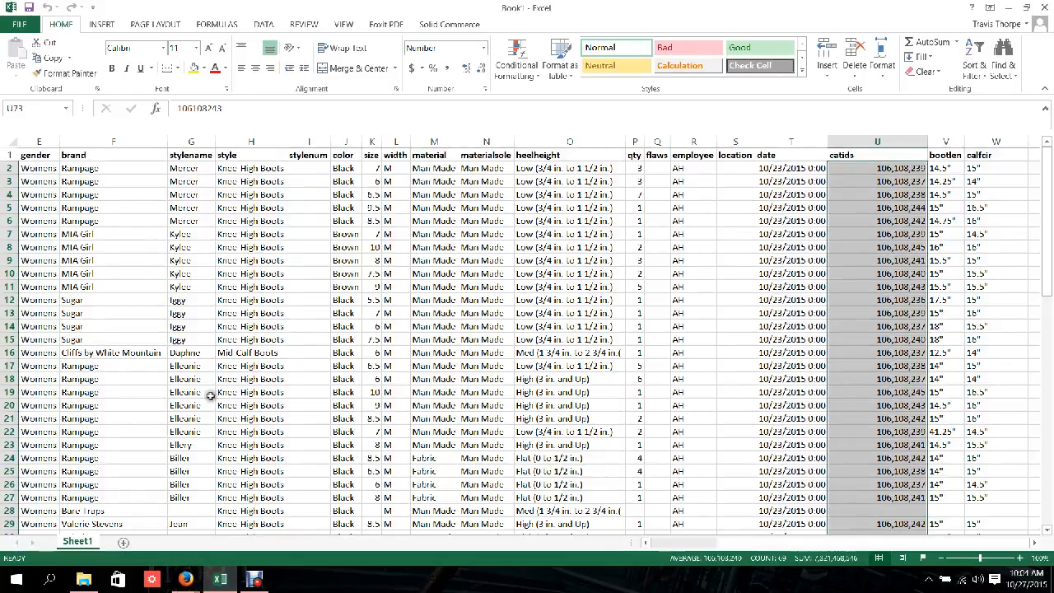
{"action": "left_click_drag", "start_coordinate": [58, 138], "coordinate": [74, 140]}
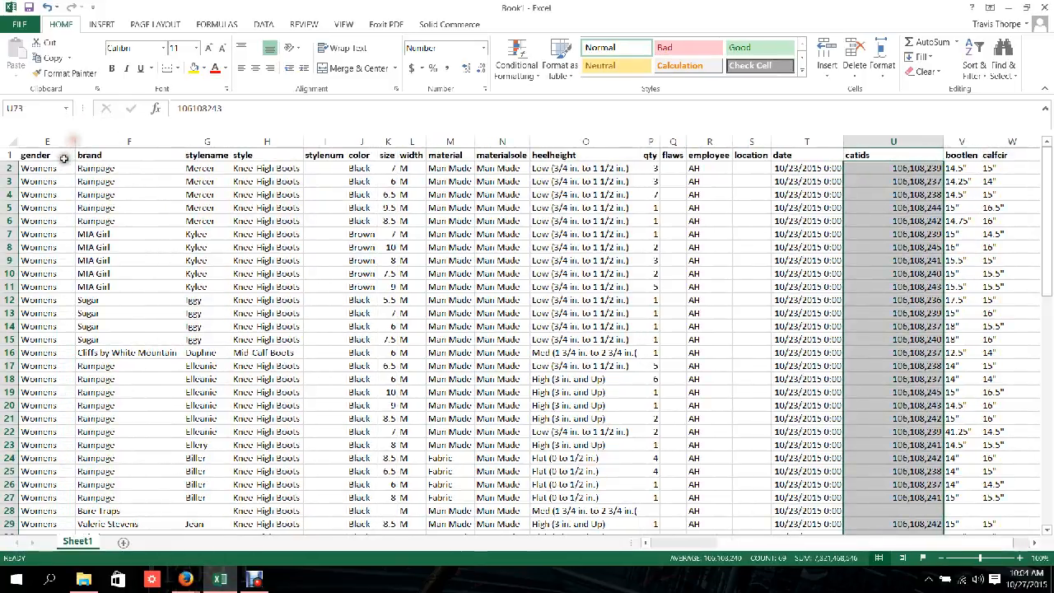
{"action": "left_click", "coordinate": [672, 542]}
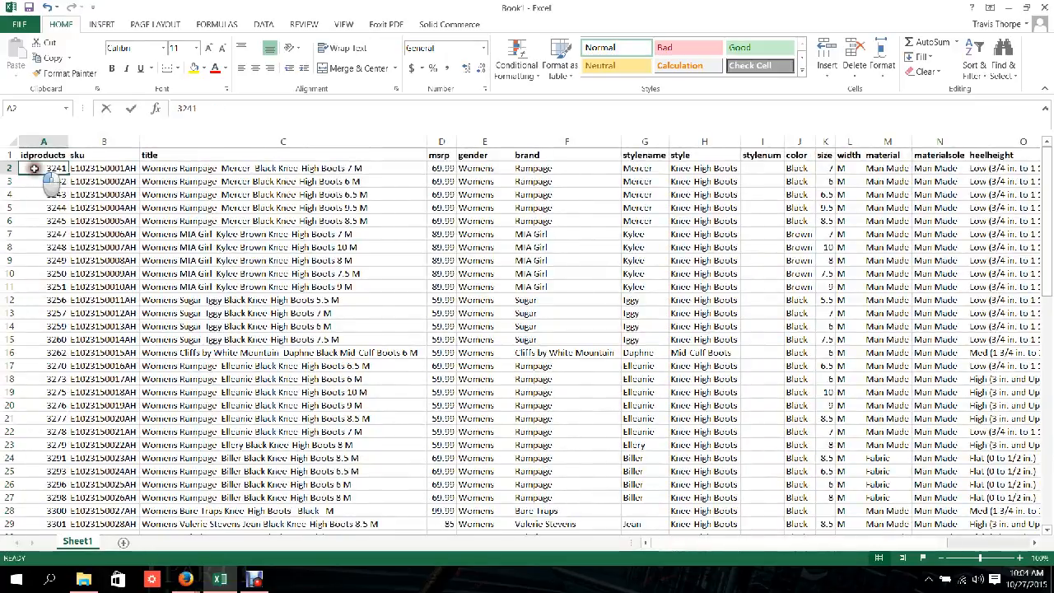
{"action": "left_click", "coordinate": [263, 582]}
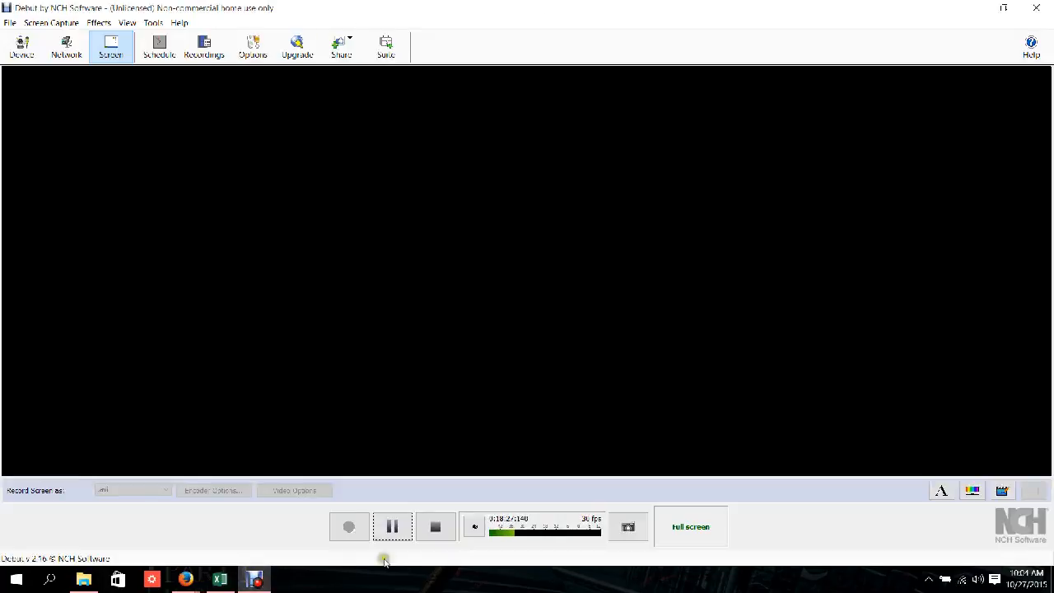